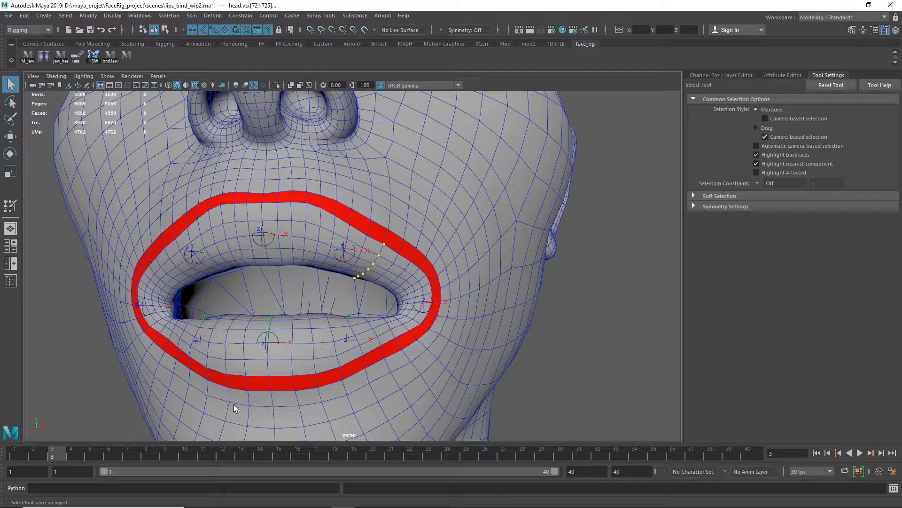
Move the timeline to frame 10 and examine the lips and their joints around the opened mouth.
{"action": "left_click_drag", "start_coordinate": [55, 453], "coordinate": [187, 455]}
{"action": "scroll", "coordinate": [375, 326], "scroll_direction": "down", "scroll_amount": 4}
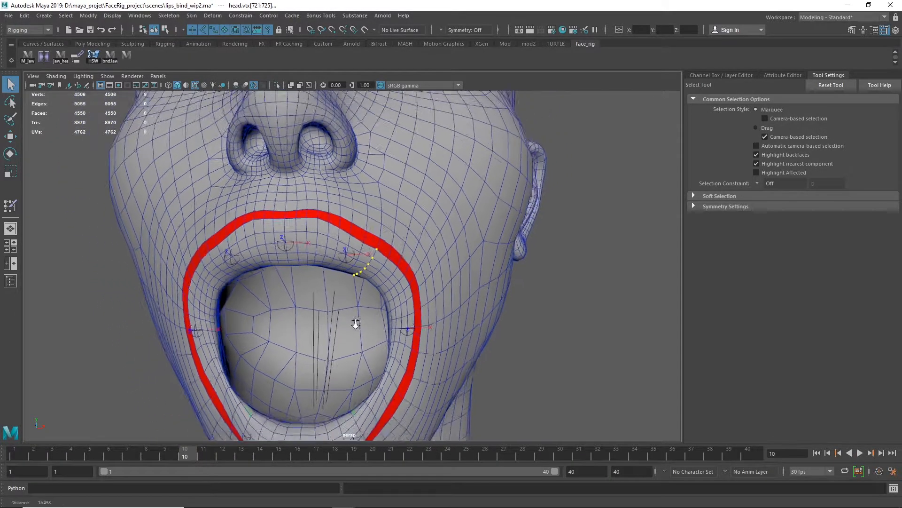
{"action": "left_click_drag", "start_coordinate": [376, 326], "coordinate": [303, 240], "text": "alt"}
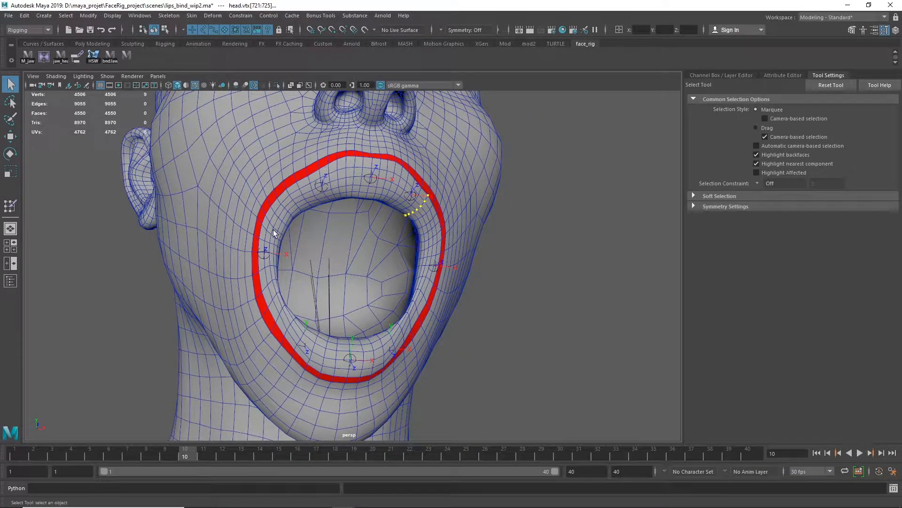
{"action": "left_click_drag", "start_coordinate": [273, 238], "coordinate": [349, 261], "text": "alt"}
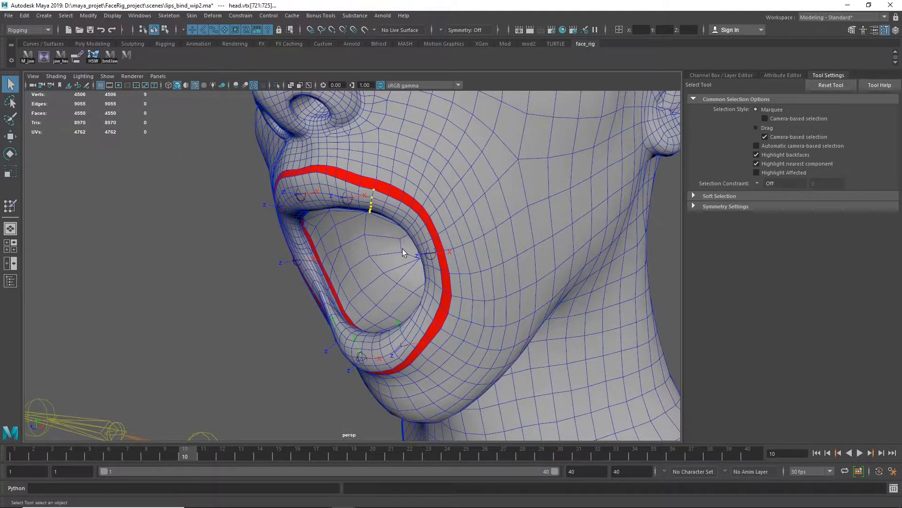
{"action": "left_click_drag", "start_coordinate": [402, 253], "coordinate": [421, 249], "text": "alt"}
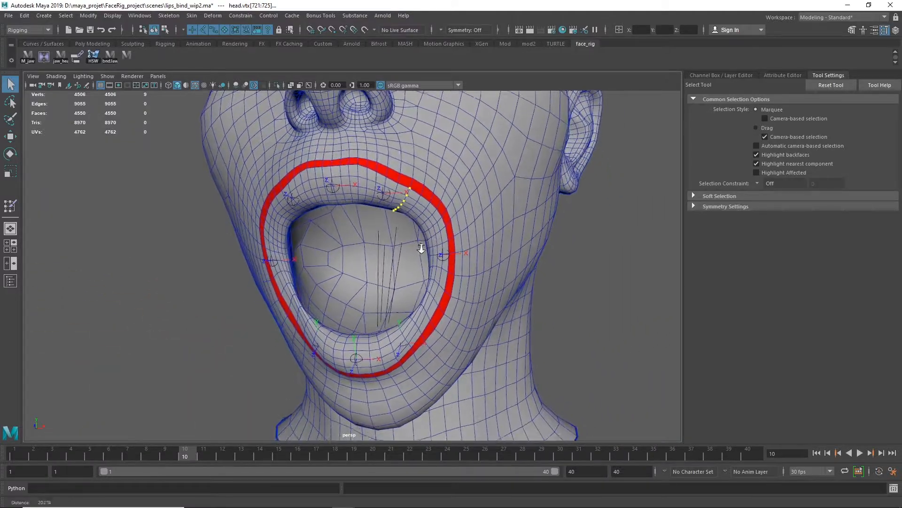
{"action": "right_click_drag", "start_coordinate": [421, 249], "coordinate": [532, 235], "text": "alt"}
{"action": "middle_click_drag", "start_coordinate": [508, 245], "coordinate": [496, 173], "text": "alt"}
{"action": "right_click_drag", "start_coordinate": [446, 207], "coordinate": [534, 196], "text": "alt"}
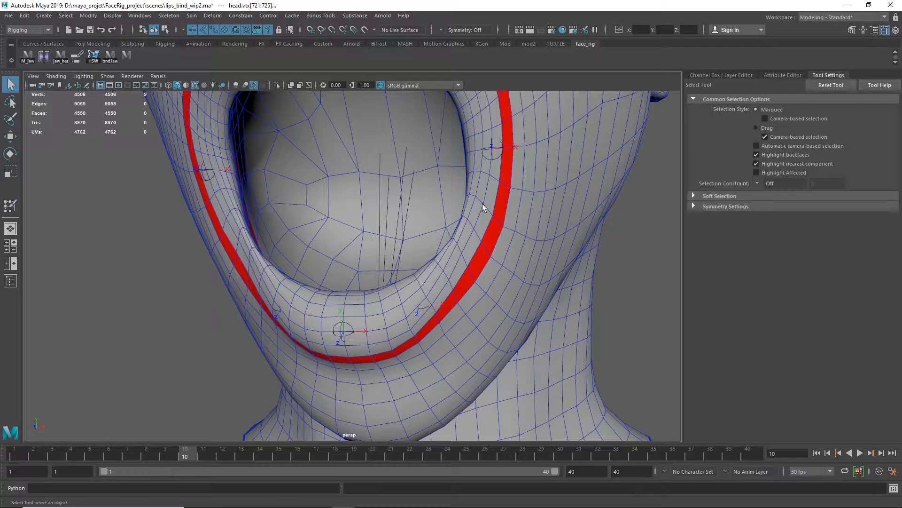
{"action": "left_click_drag", "start_coordinate": [444, 289], "coordinate": [475, 217], "text": "alt"}
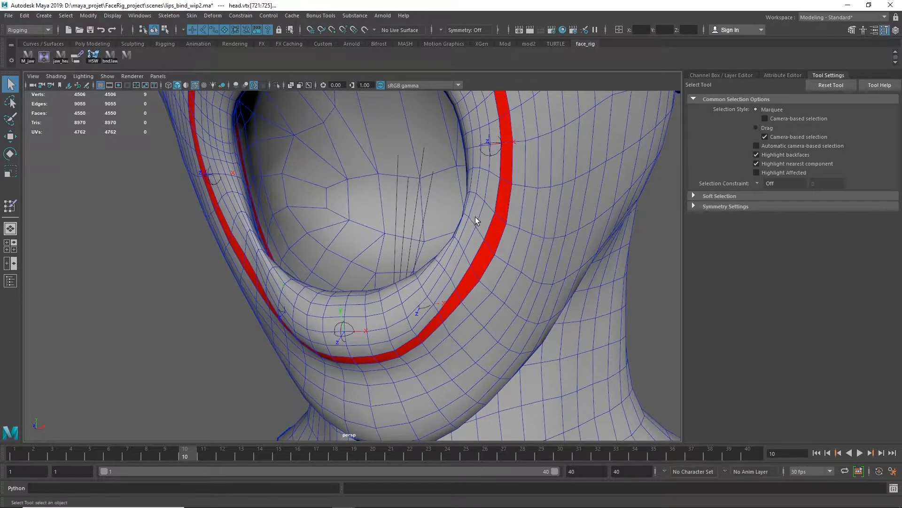
{"action": "left_click_drag", "start_coordinate": [430, 314], "coordinate": [428, 321], "text": "alt"}
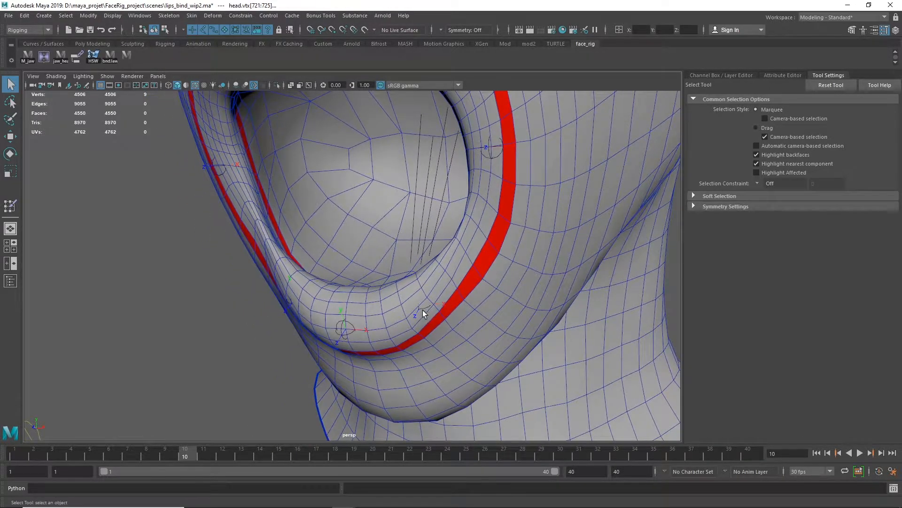
Select a column of edges across the lower lip beside loLipsM_l_jnt, from the red lip outline to the inner mouth.
{"action": "right_click_drag", "start_coordinate": [447, 317], "coordinate": [490, 329], "text": "alt"}
{"action": "left_click", "coordinate": [496, 345]}
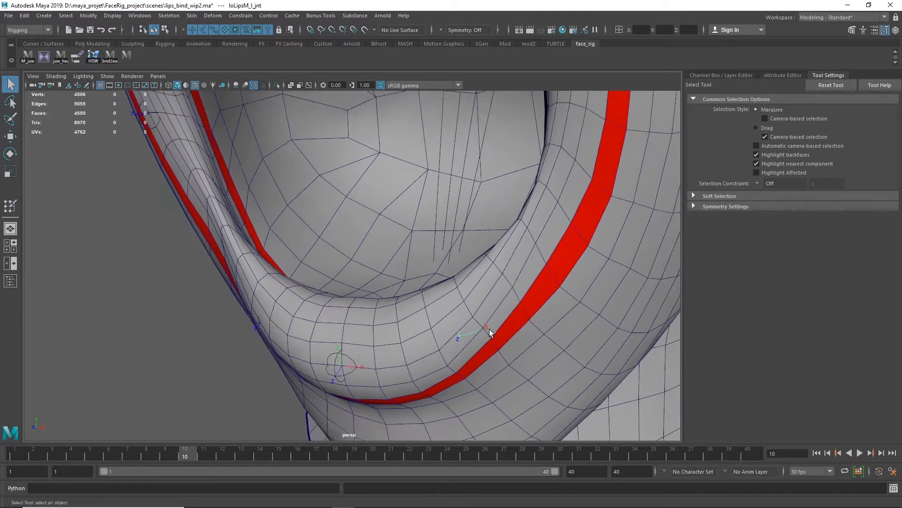
{"action": "right_click", "coordinate": [483, 337]}
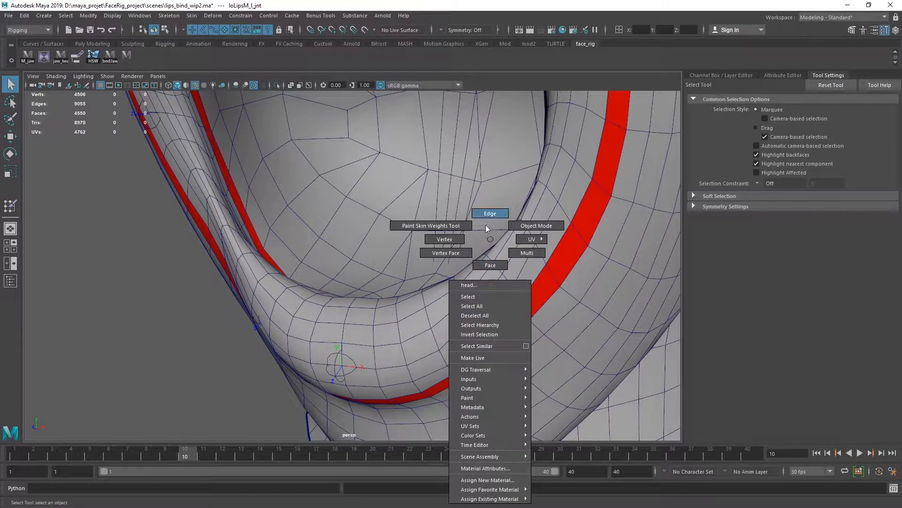
{"action": "left_click", "coordinate": [491, 213]}
{"action": "left_click", "coordinate": [498, 337]}
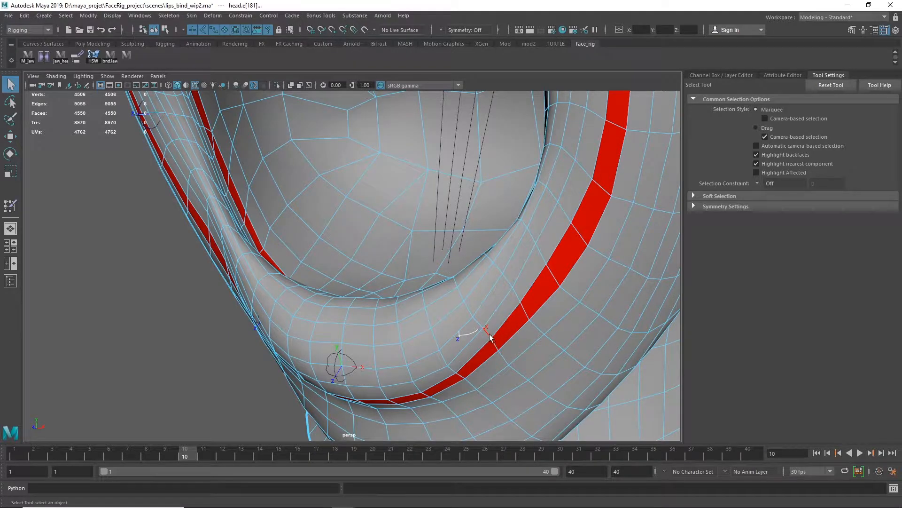
{"action": "left_click_drag", "start_coordinate": [499, 341], "coordinate": [402, 243], "text": "alt"}
{"action": "double_click", "coordinate": [373, 207], "text": "shift"}
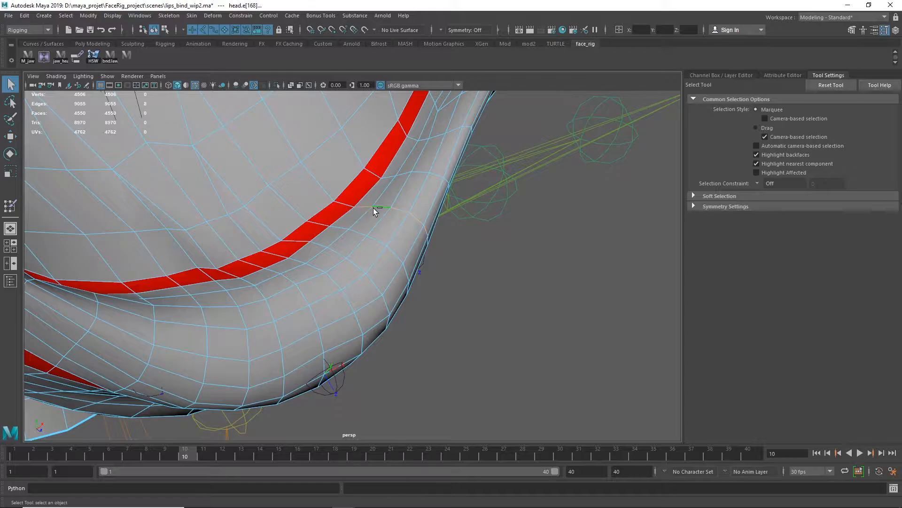
{"action": "left_click_drag", "start_coordinate": [508, 276], "coordinate": [442, 231], "text": "alt"}
{"action": "right_click_drag", "start_coordinate": [534, 277], "coordinate": [350, 301], "text": "alt"}
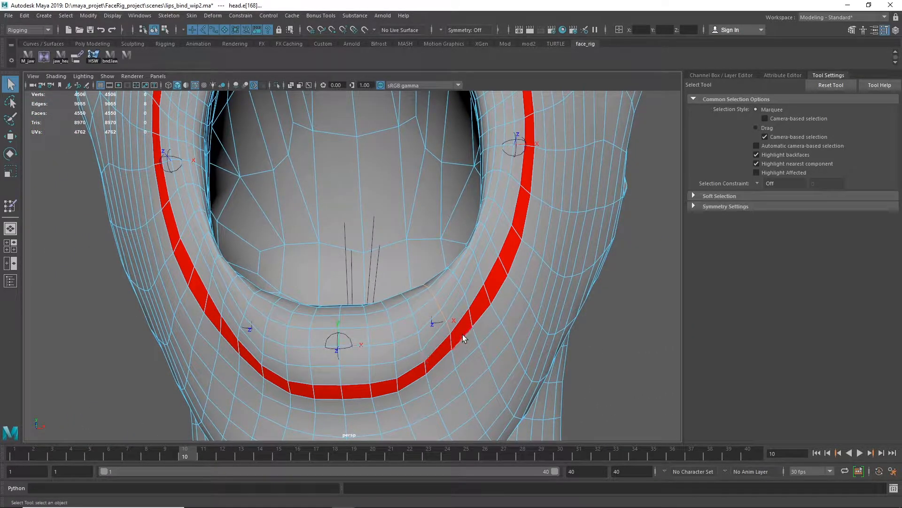
Add the neighbouring edge column beside loLipsM_l_jnt to the selection and convert both columns to vertices.
{"action": "left_click_drag", "start_coordinate": [425, 356], "coordinate": [475, 411], "text": "alt"}
{"action": "right_click_drag", "start_coordinate": [476, 411], "coordinate": [525, 359], "text": "alt"}
{"action": "left_click_drag", "start_coordinate": [526, 359], "coordinate": [384, 318], "text": "alt"}
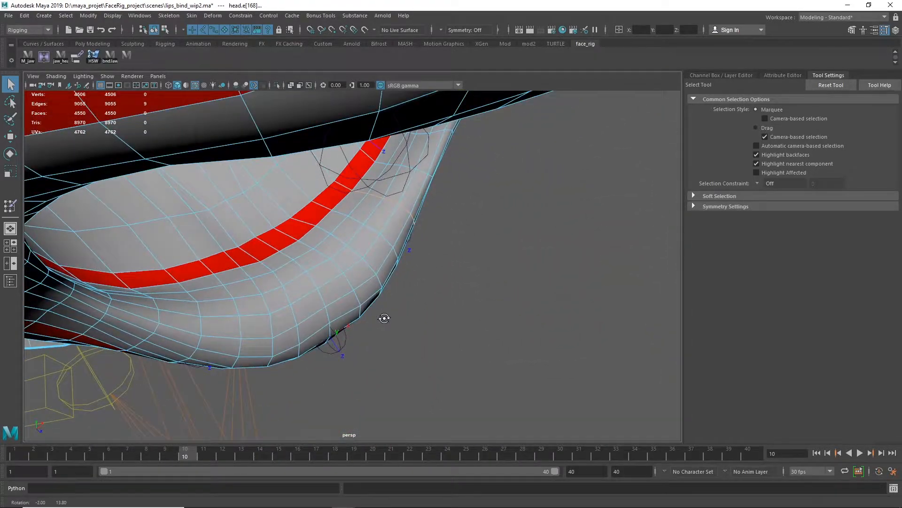
{"action": "double_click", "coordinate": [341, 214], "text": "shift"}
{"action": "left_click_drag", "start_coordinate": [555, 282], "coordinate": [416, 213], "text": "alt"}
{"action": "right_click_drag", "start_coordinate": [483, 306], "coordinate": [305, 306], "text": "alt"}
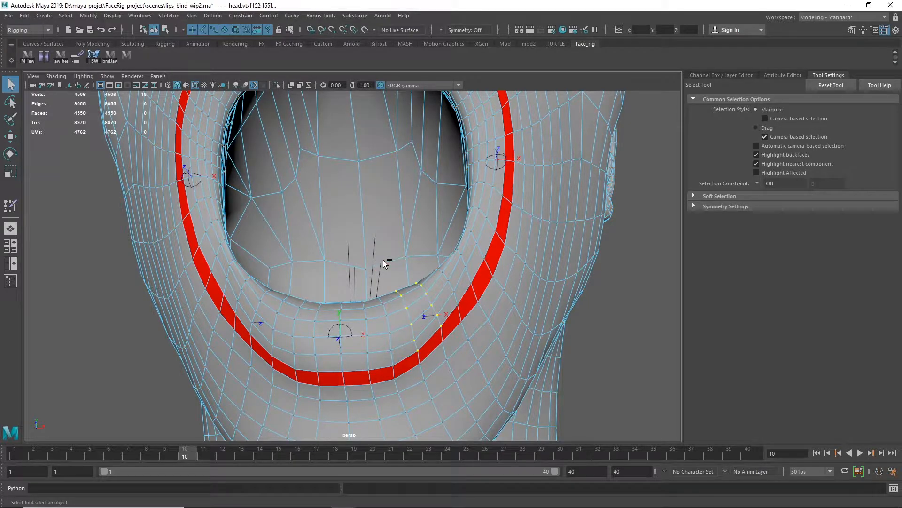
Activate the Paint Skin Weights Tool, choose loLipsM_l_jnt as the influence and unlock its weights.
{"action": "left_click", "coordinate": [10, 206]}
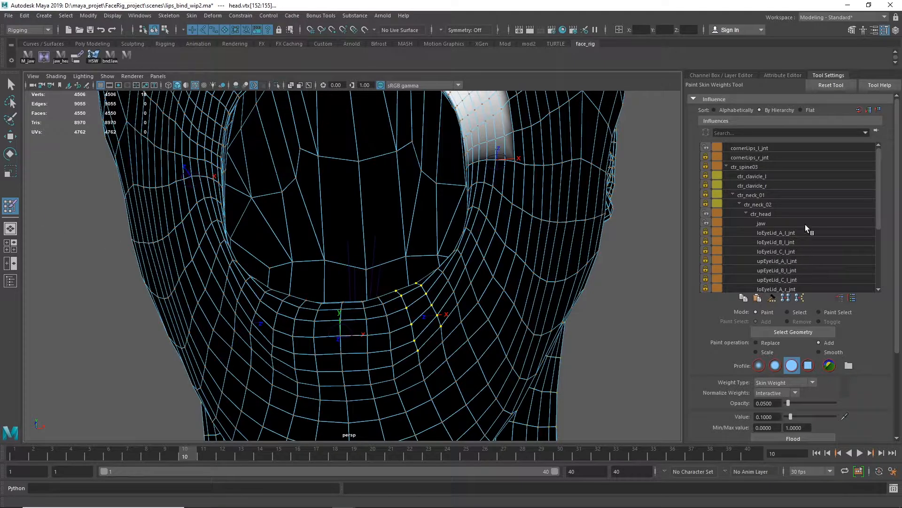
{"action": "right_click_drag", "start_coordinate": [517, 343], "coordinate": [656, 311], "text": "alt"}
{"action": "left_click_drag", "start_coordinate": [571, 384], "coordinate": [550, 356], "text": "alt"}
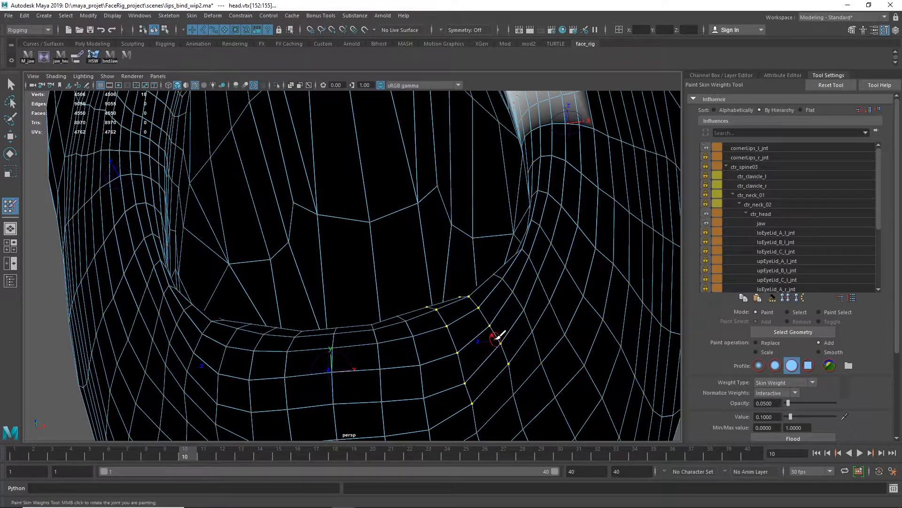
{"action": "right_click_drag", "start_coordinate": [494, 337], "coordinate": [502, 261]}
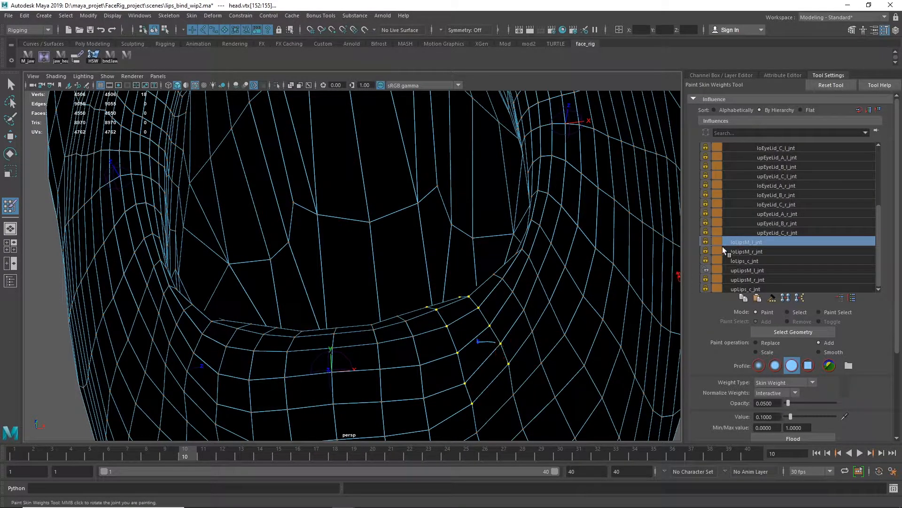
{"action": "left_click", "coordinate": [705, 241]}
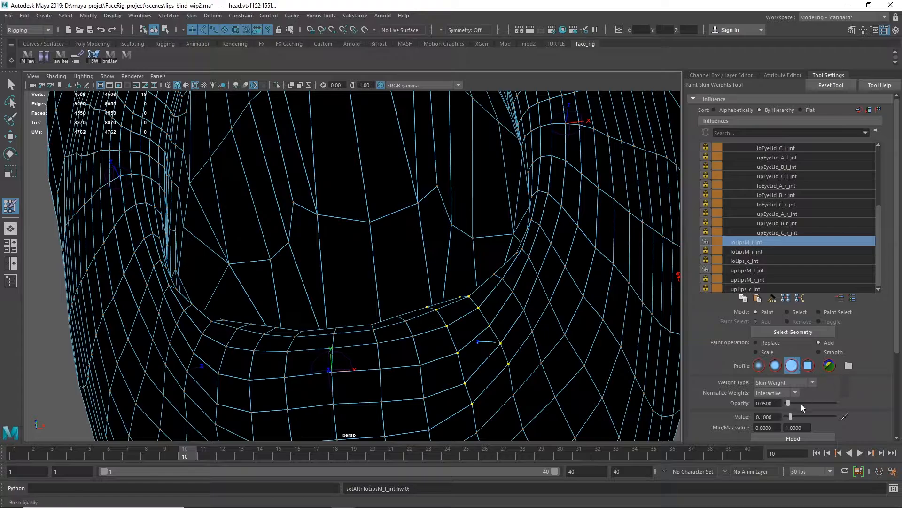
Set opacity and value to 1 and flood the selected vertices with loLipsM_l_jnt weight using the Add operation.
{"action": "left_click_drag", "start_coordinate": [791, 403], "coordinate": [884, 405]}
{"action": "left_click_drag", "start_coordinate": [792, 416], "coordinate": [878, 419]}
{"action": "left_click", "coordinate": [792, 437]}
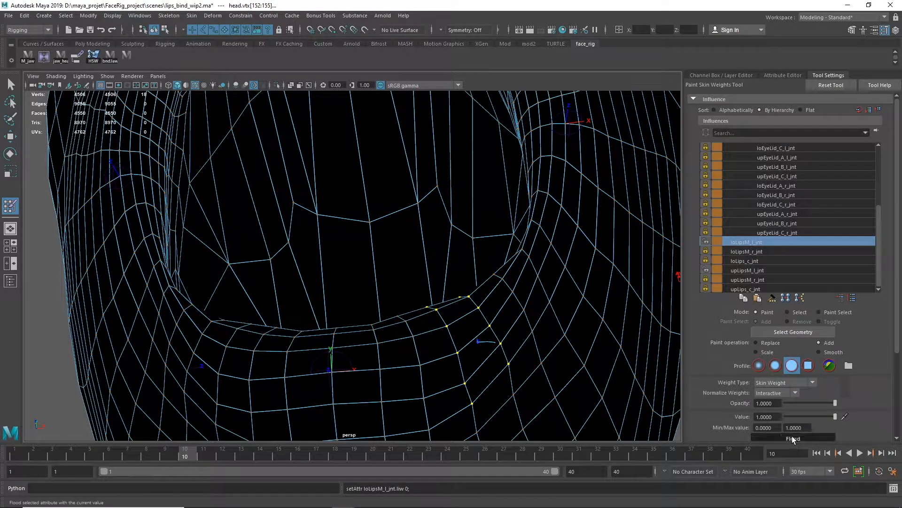
{"action": "mouse_move", "coordinate": [502, 345]}
{"action": "left_mouse_down", "text": "alt"}
{"action": "mouse_move", "coordinate": [485, 337]}
{"action": "mouse_move", "coordinate": [492, 338]}
{"action": "left_mouse_up", "text": "alt"}
{"action": "right_click_drag", "start_coordinate": [493, 339], "coordinate": [434, 343], "text": "alt"}
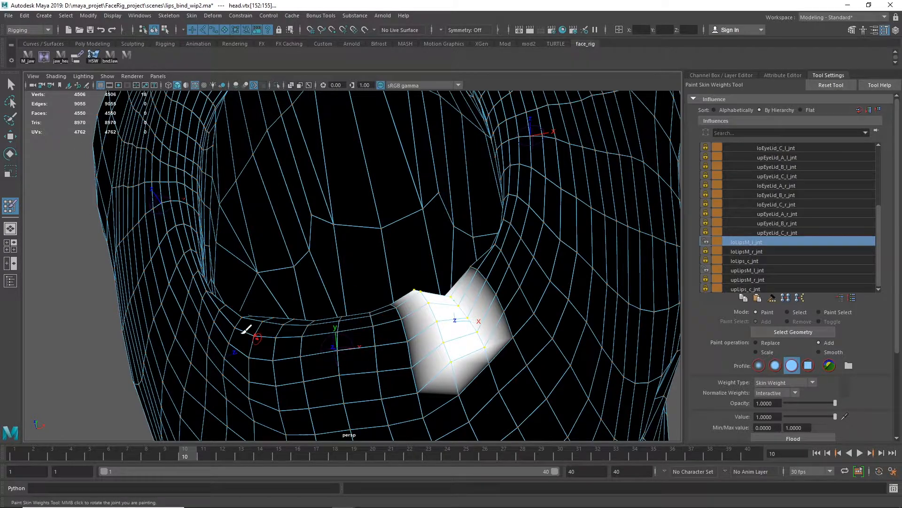
Select the edge column running through the middle of the lower lip and convert it to vertices.
{"action": "left_click", "coordinate": [12, 84]}
{"action": "scroll", "coordinate": [446, 317], "scroll_direction": "up", "scroll_amount": 1}
{"action": "right_click_drag", "start_coordinate": [446, 316], "coordinate": [491, 305], "text": "alt"}
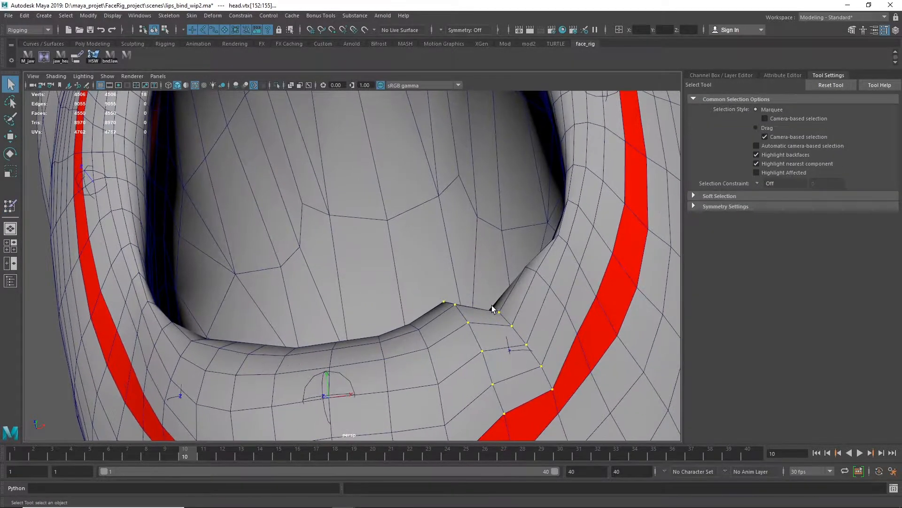
{"action": "middle_click_drag", "start_coordinate": [492, 305], "coordinate": [530, 168], "text": "alt"}
{"action": "mouse_move", "coordinate": [381, 267]}
{"action": "right_mouse_down"}
{"action": "mouse_move", "coordinate": [387, 253]}
{"action": "mouse_move", "coordinate": [381, 275]}
{"action": "right_mouse_up"}
{"action": "right_click_drag", "start_coordinate": [380, 239], "coordinate": [381, 214]}
{"action": "left_click", "coordinate": [400, 290]}
{"action": "mouse_move", "coordinate": [401, 289]}
{"action": "left_mouse_down", "text": "alt"}
{"action": "mouse_move", "coordinate": [420, 389]}
{"action": "mouse_move", "coordinate": [402, 275]}
{"action": "left_mouse_up", "text": "alt"}
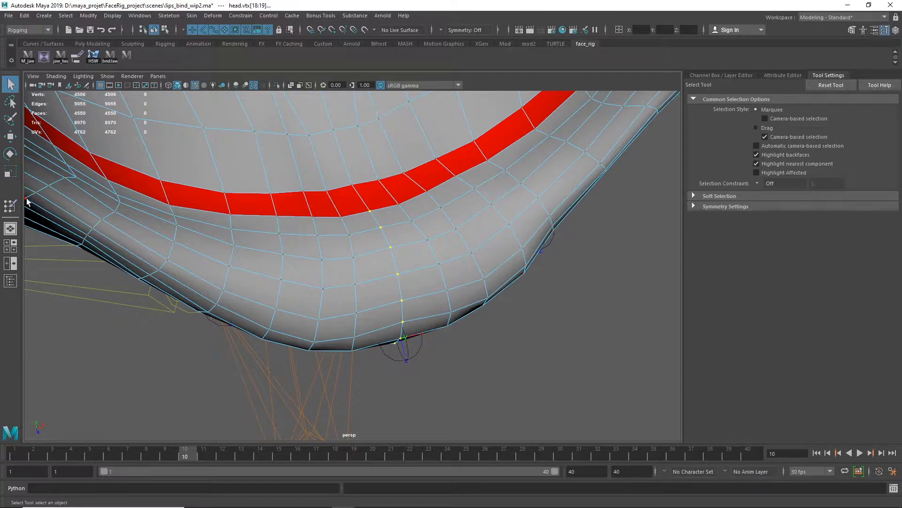
Unlock the loLips_c_jnt influence and flood the middle lower-lip vertices with its skin weight at value 1.
{"action": "left_click", "coordinate": [11, 206]}
{"action": "mouse_move", "coordinate": [373, 323]}
{"action": "left_mouse_down", "text": "alt"}
{"action": "mouse_move", "coordinate": [359, 259]}
{"action": "mouse_move", "coordinate": [397, 221]}
{"action": "left_mouse_up", "text": "alt"}
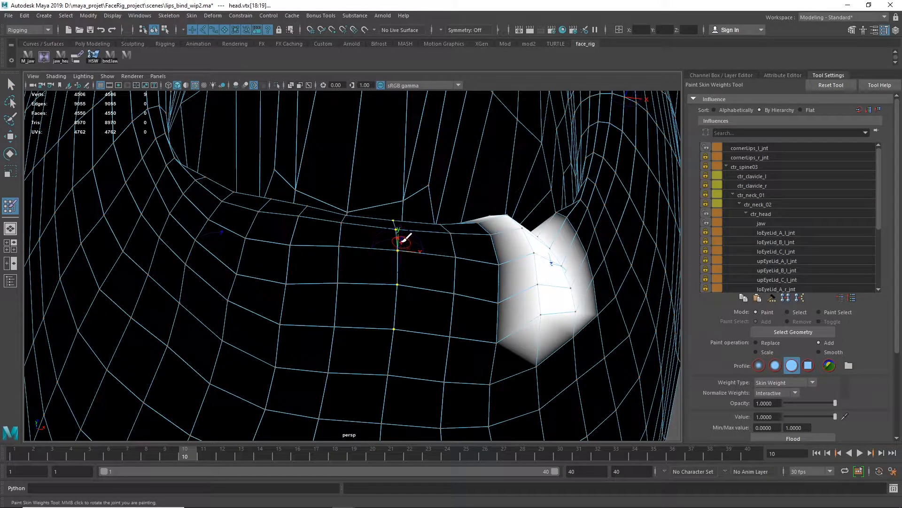
{"action": "right_click_drag", "start_coordinate": [404, 240], "coordinate": [402, 212]}
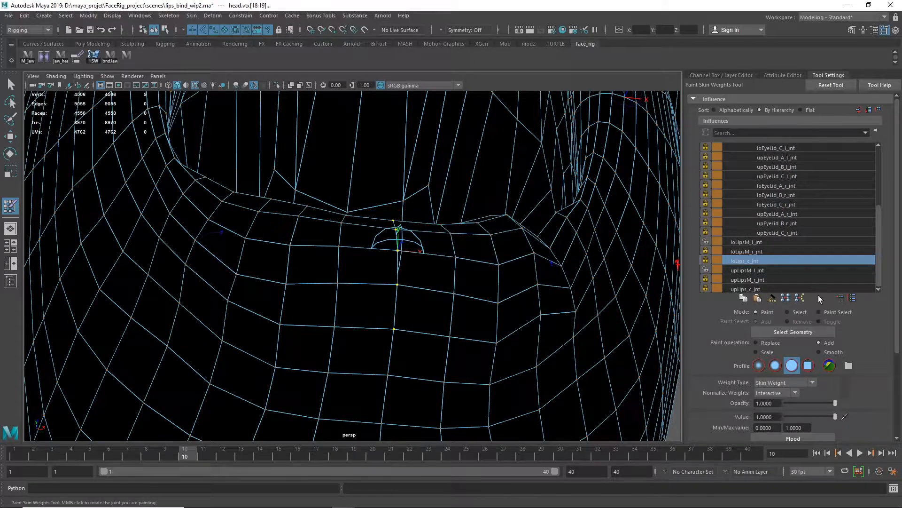
{"action": "left_click", "coordinate": [704, 259]}
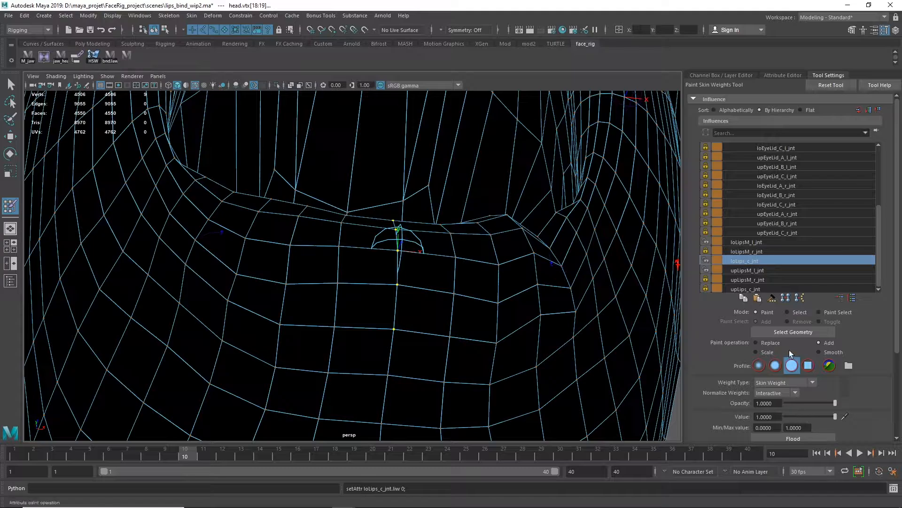
{"action": "left_click", "coordinate": [775, 436]}
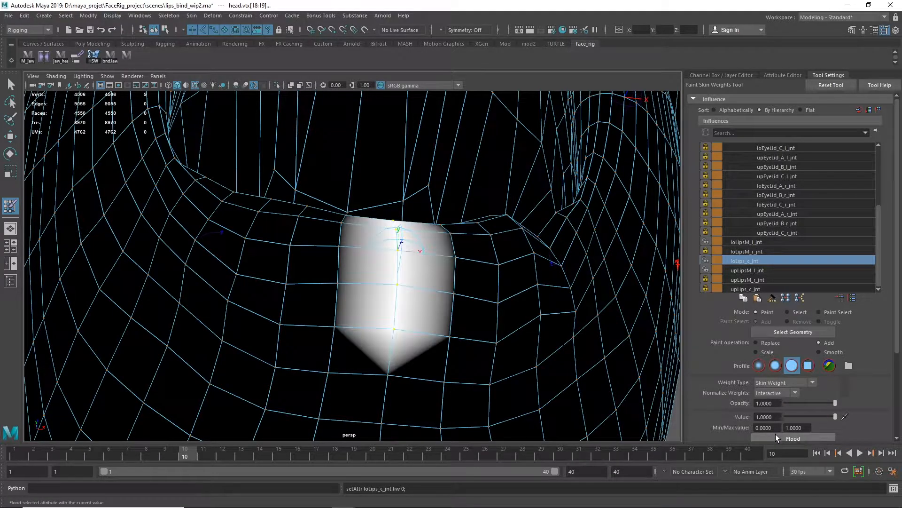
Select the inner of the two edge columns beside loLipsM_l_jnt, nearer the lip centre, and convert it to vertices.
{"action": "left_click", "coordinate": [8, 81]}
{"action": "left_click_drag", "start_coordinate": [339, 224], "coordinate": [290, 231], "text": "alt"}
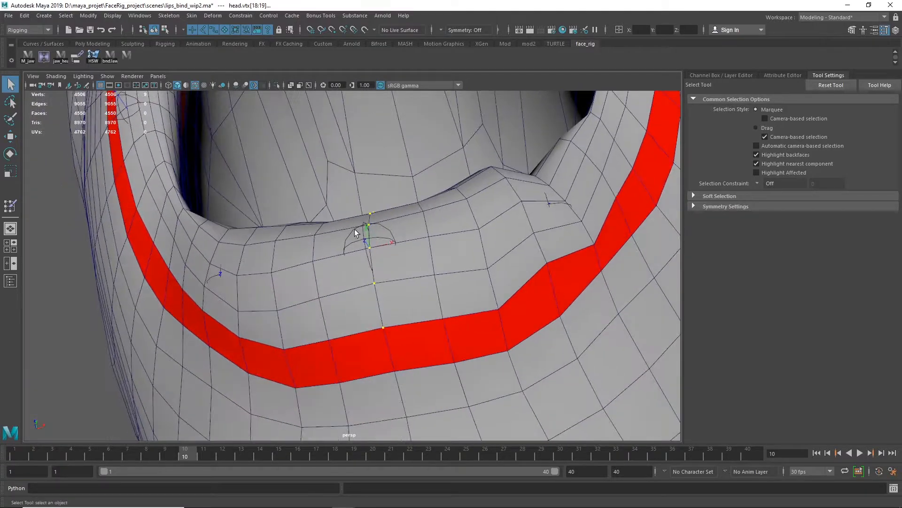
{"action": "mouse_move", "coordinate": [354, 229]}
{"action": "right_mouse_down", "text": "alt"}
{"action": "mouse_move", "coordinate": [528, 236]}
{"action": "mouse_move", "coordinate": [343, 242]}
{"action": "right_mouse_up", "text": "alt"}
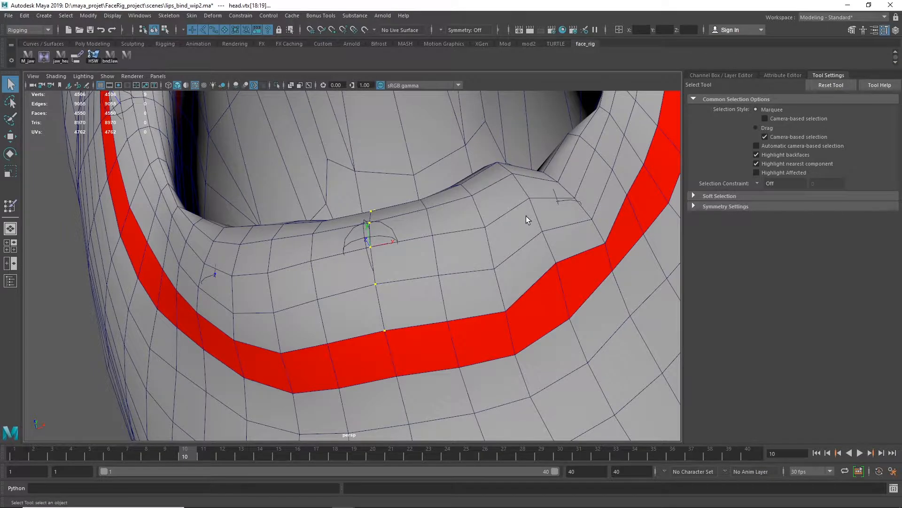
{"action": "right_click_drag", "start_coordinate": [526, 216], "coordinate": [529, 191]}
{"action": "left_click", "coordinate": [542, 245]}
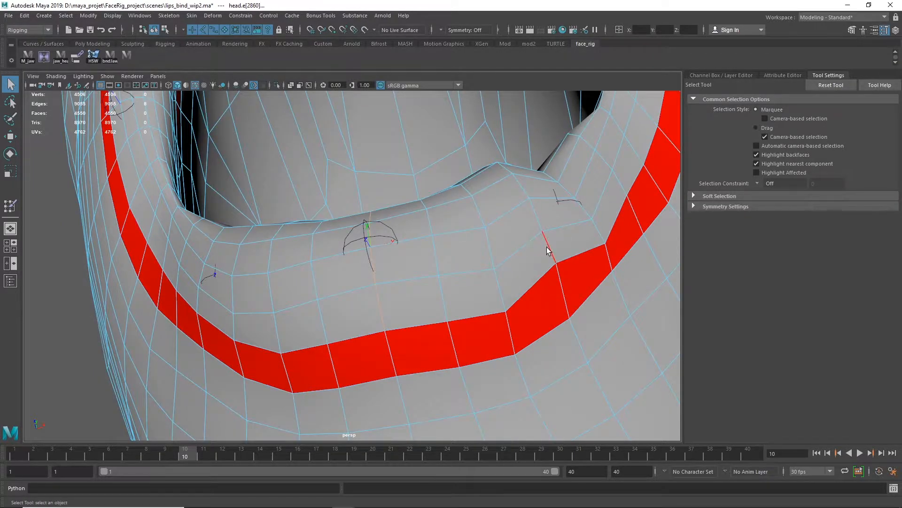
{"action": "left_click", "coordinate": [546, 246]}
{"action": "left_click_drag", "start_coordinate": [550, 249], "coordinate": [585, 289], "text": "alt"}
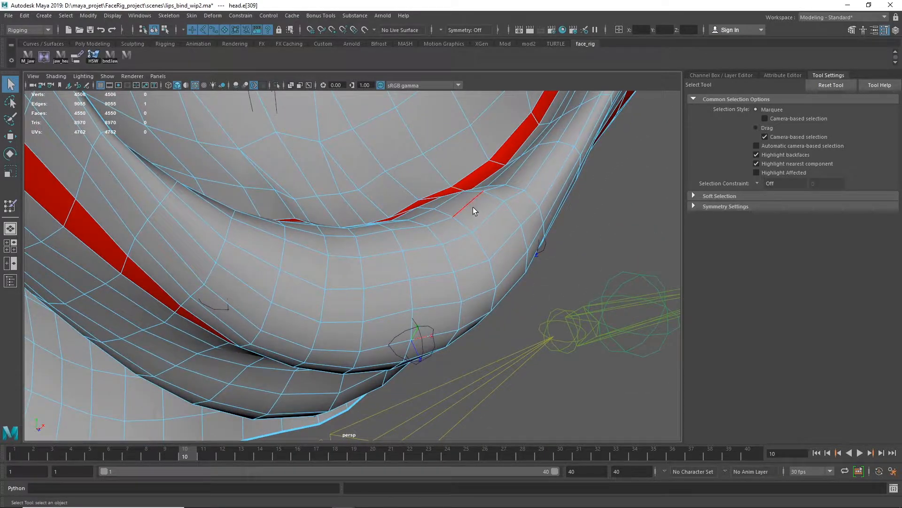
{"action": "left_click_drag", "start_coordinate": [473, 207], "coordinate": [458, 185], "text": "alt"}
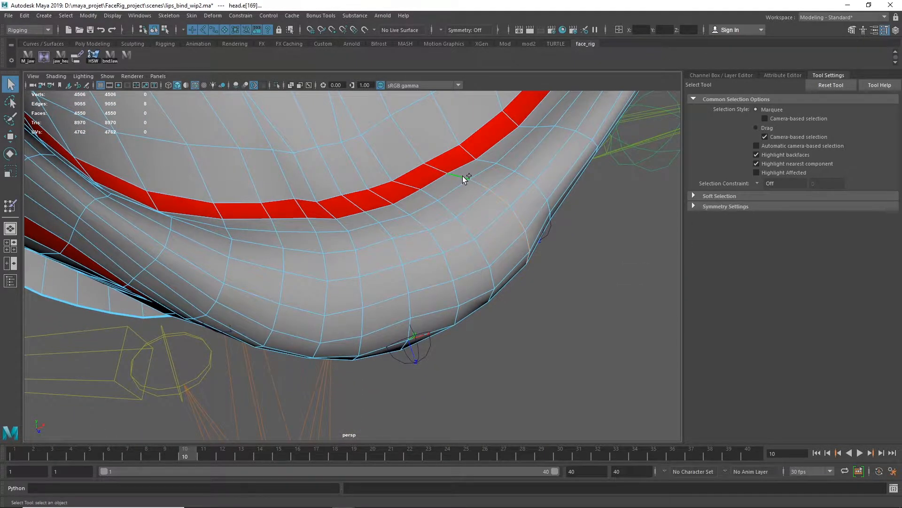
{"action": "left_click_drag", "start_coordinate": [505, 226], "coordinate": [431, 213], "text": "alt"}
{"action": "right_click_drag", "start_coordinate": [431, 213], "coordinate": [467, 216], "text": "alt"}
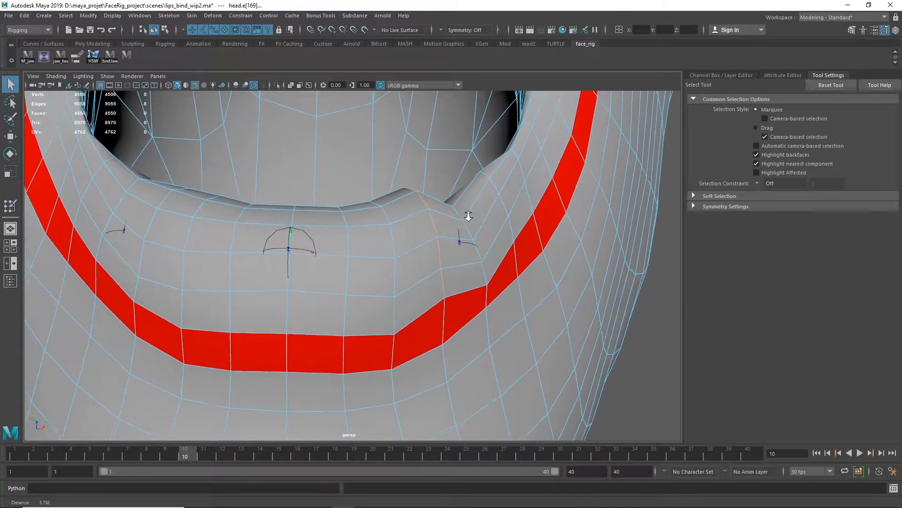
{"action": "middle_click_drag", "start_coordinate": [472, 223], "coordinate": [486, 225], "text": "alt"}
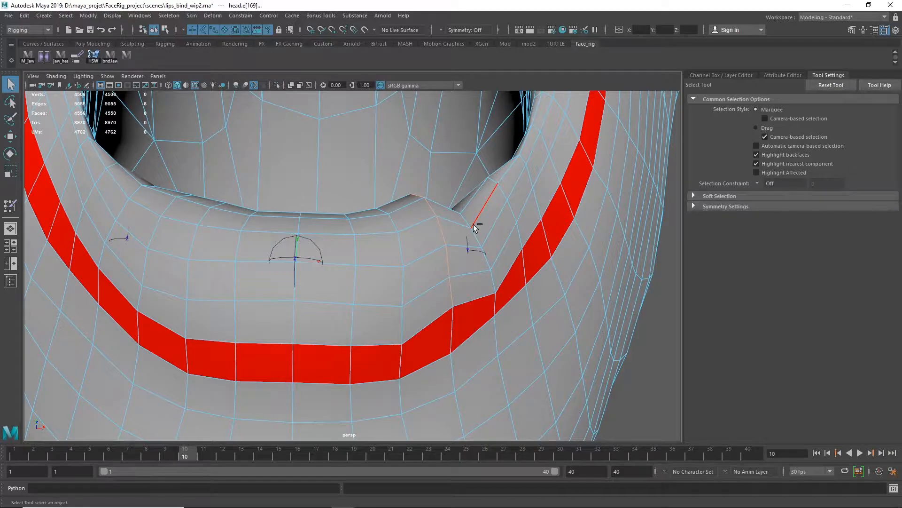
{"action": "key", "text": "ctrl+F9"}
Set value to 0.1 and opacity to 0.2 and flood the selected inner vertex column with loLips_c_jnt weight using Add.
{"action": "left_click", "coordinate": [11, 206]}
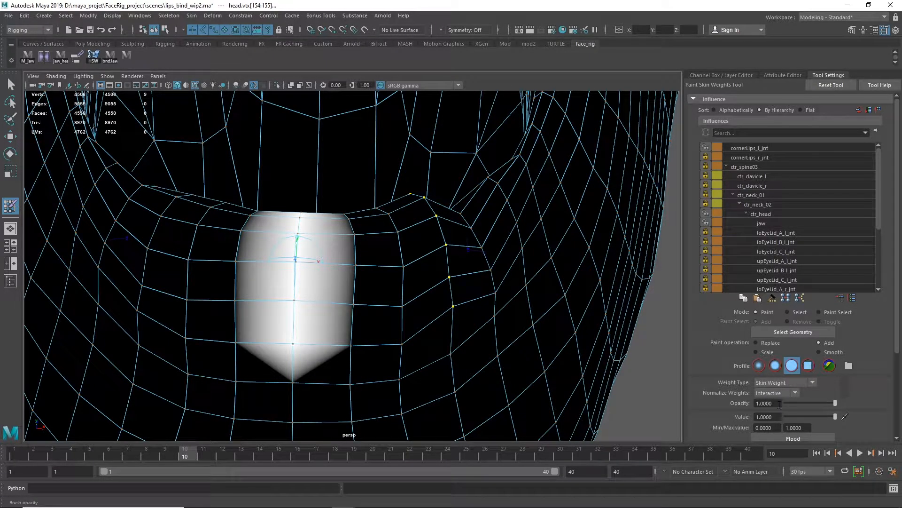
{"action": "left_click", "coordinate": [773, 417]}
{"action": "key", "text": "Return"}
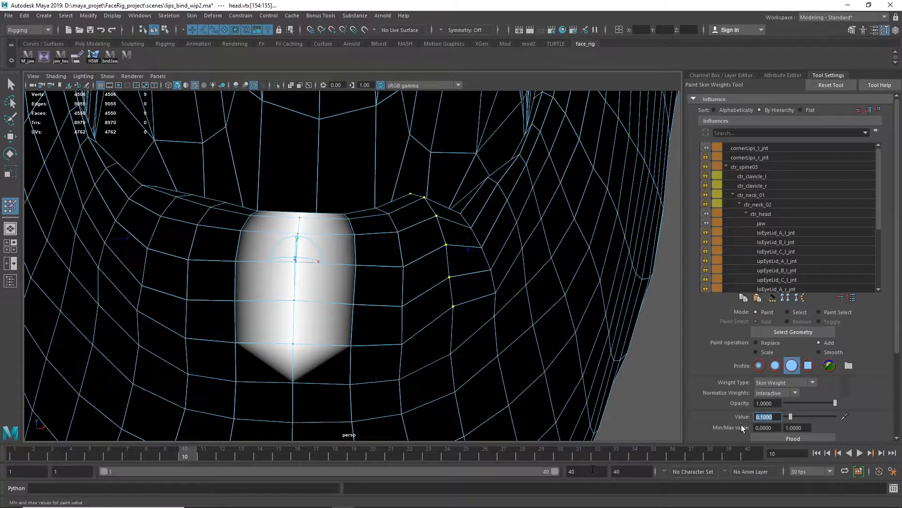
{"action": "left_click", "coordinate": [771, 404]}
{"action": "type", "text": "."}
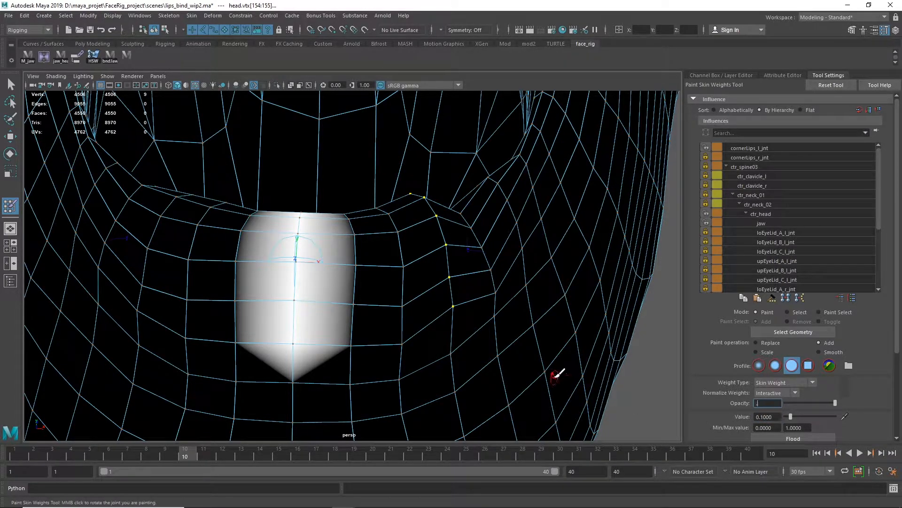
{"action": "type", "text": "2"}
{"action": "key", "text": "Return"}
{"action": "left_click", "coordinate": [799, 438]}
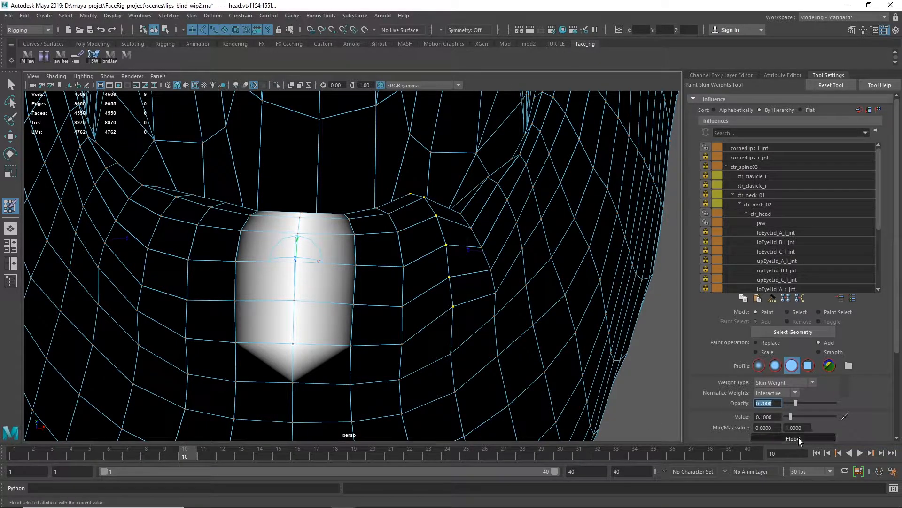
{"action": "left_click", "coordinate": [799, 439]}
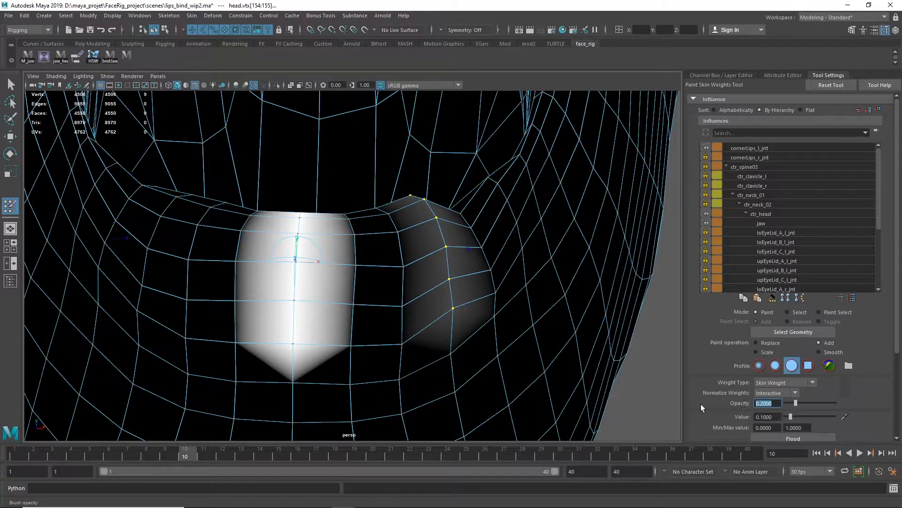
Raise the opacity to 1 and flood the same vertex column repeatedly with loLips_c_jnt weight at value 0.1.
{"action": "type", "text": "1"}
{"action": "key", "text": "Return"}
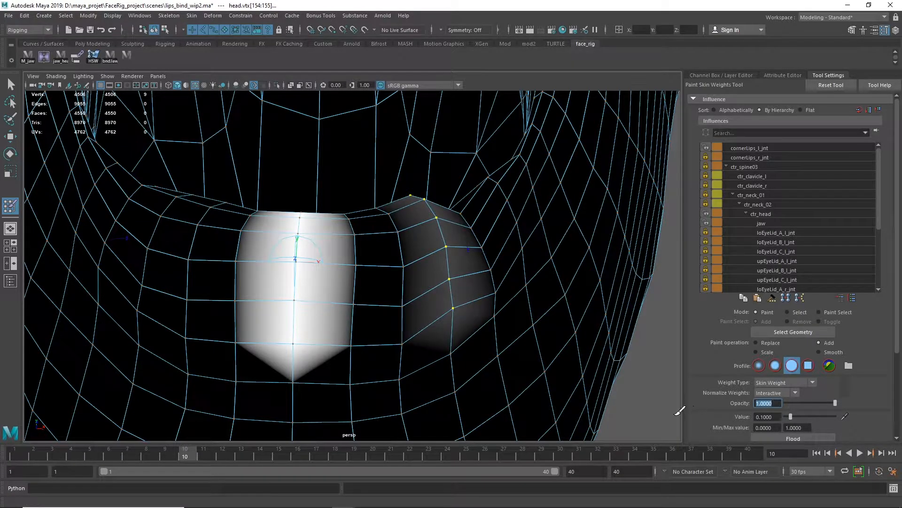
{"action": "left_click", "coordinate": [783, 436]}
{"action": "left_click", "coordinate": [783, 436]}
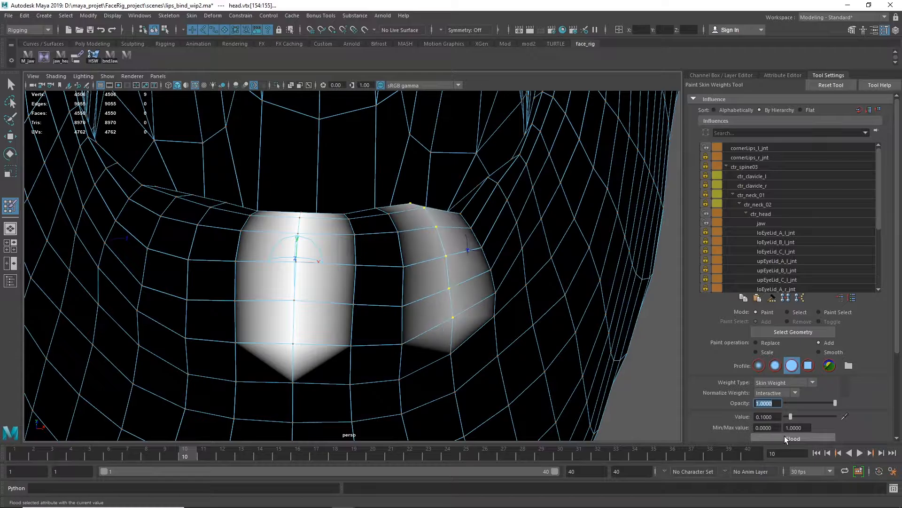
{"action": "left_click", "coordinate": [785, 435]}
Set the opacity to 0.5 and flood the selected column once more with loLips_c_jnt weight at value 0.1.
{"action": "left_click_drag", "start_coordinate": [471, 388], "coordinate": [445, 375], "text": "alt"}
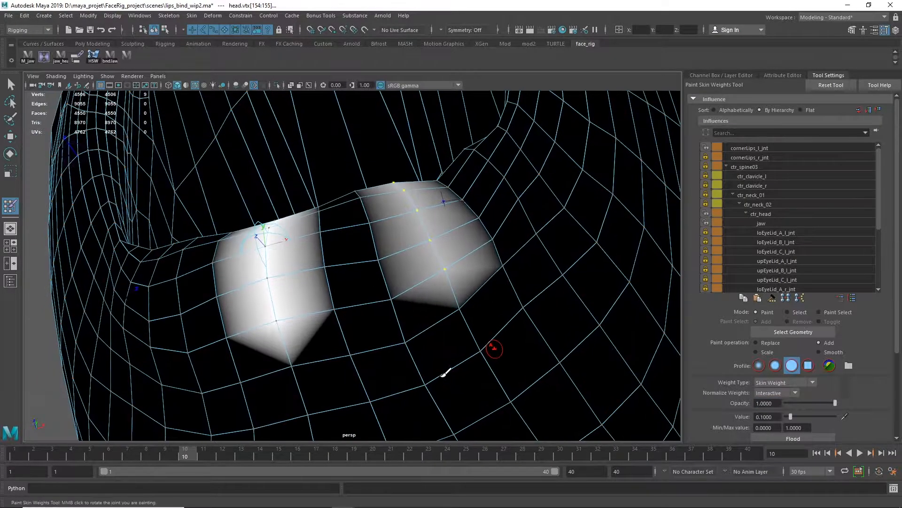
{"action": "right_click_drag", "start_coordinate": [482, 375], "coordinate": [313, 376], "text": "alt"}
{"action": "left_click_drag", "start_coordinate": [434, 335], "coordinate": [433, 306], "text": "alt"}
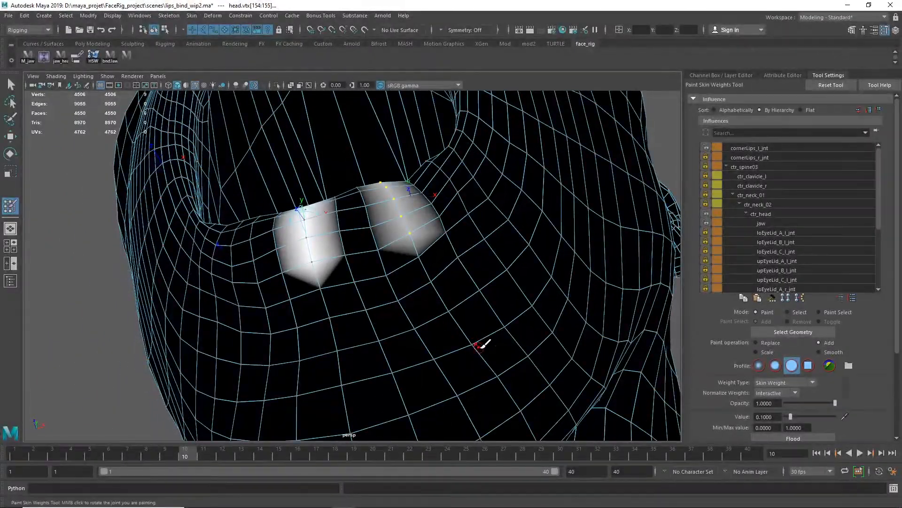
{"action": "left_click_drag", "start_coordinate": [484, 346], "coordinate": [501, 359], "text": "alt"}
{"action": "right_click_drag", "start_coordinate": [489, 358], "coordinate": [552, 358], "text": "alt"}
{"action": "left_click", "coordinate": [778, 404]}
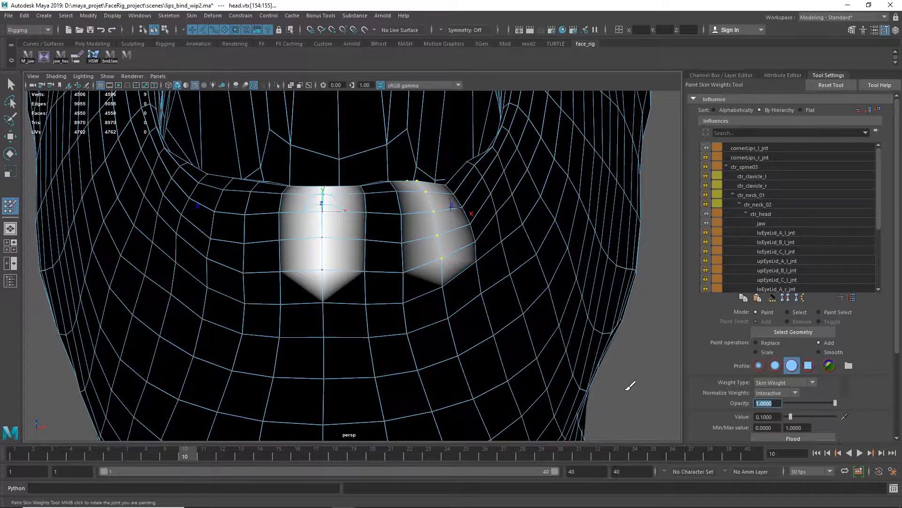
{"action": "type", "text": "0.5"}
{"action": "key", "text": "Return"}
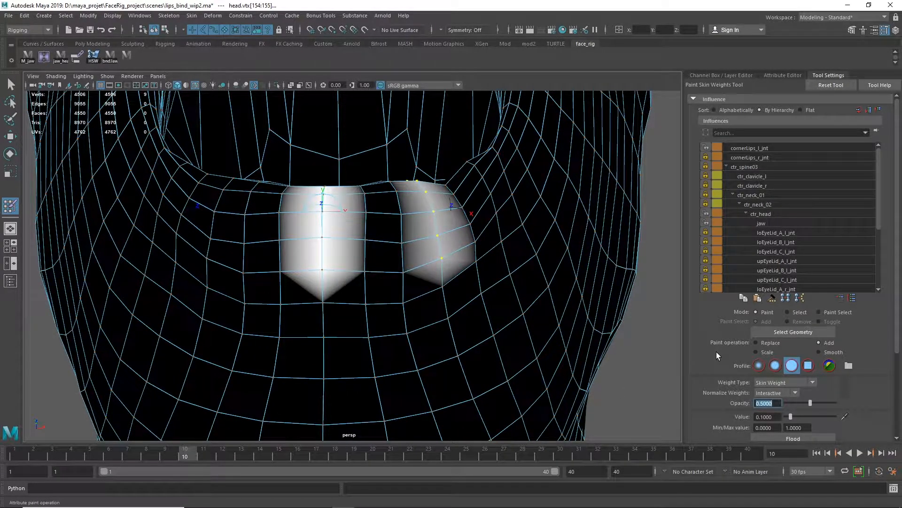
{"action": "left_click", "coordinate": [785, 437]}
Examine the loLips_c_jnt weight falloff across the lower lip from several angles.
{"action": "left_click_drag", "start_coordinate": [568, 353], "coordinate": [529, 352], "text": "alt"}
{"action": "scroll", "coordinate": [471, 317], "scroll_direction": "up", "scroll_amount": 2}
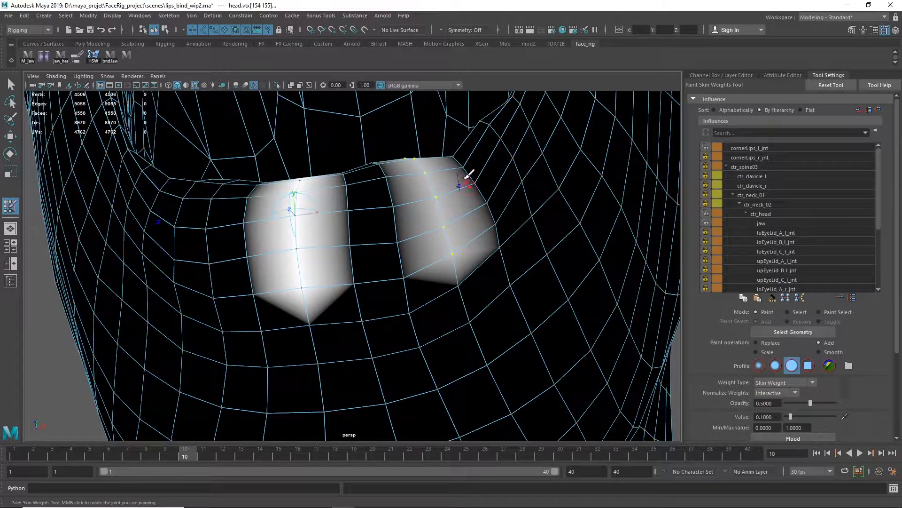
{"action": "right_click_drag", "start_coordinate": [537, 235], "coordinate": [451, 246], "text": "alt"}
{"action": "middle_click_drag", "start_coordinate": [452, 246], "coordinate": [459, 386], "text": "alt"}
{"action": "middle_click_drag", "start_coordinate": [439, 328], "coordinate": [467, 230], "text": "alt"}
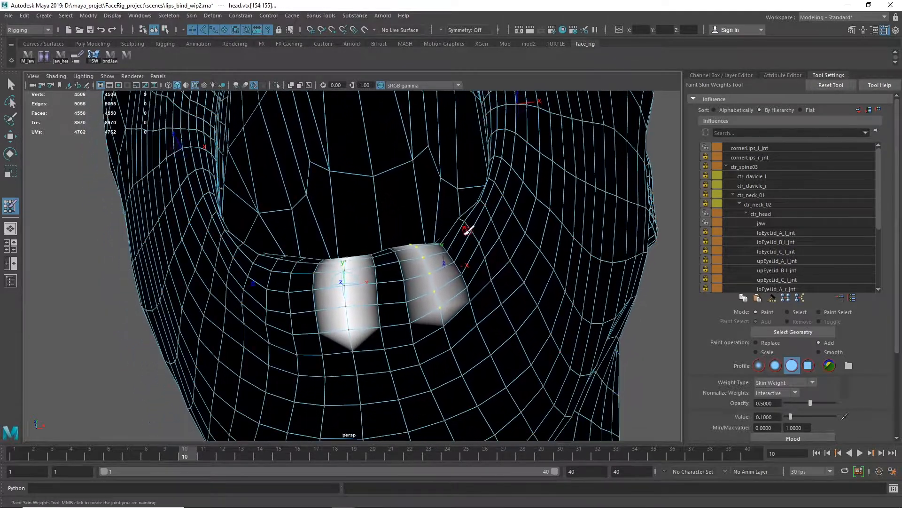
{"action": "right_click_drag", "start_coordinate": [413, 288], "coordinate": [494, 261], "text": "alt"}
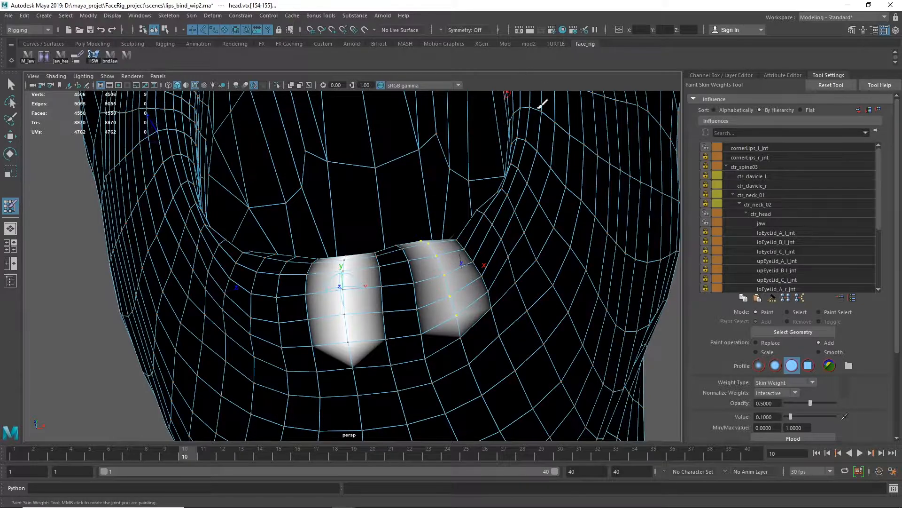
{"action": "left_click_drag", "start_coordinate": [531, 245], "coordinate": [472, 236], "text": "alt"}
{"action": "right_click_drag", "start_coordinate": [393, 325], "coordinate": [517, 286], "text": "alt"}
Select the second edge column from the lip centre on the loLipsM_l_jnt side and convert its lip edges to vertices.
{"action": "left_click", "coordinate": [12, 85]}
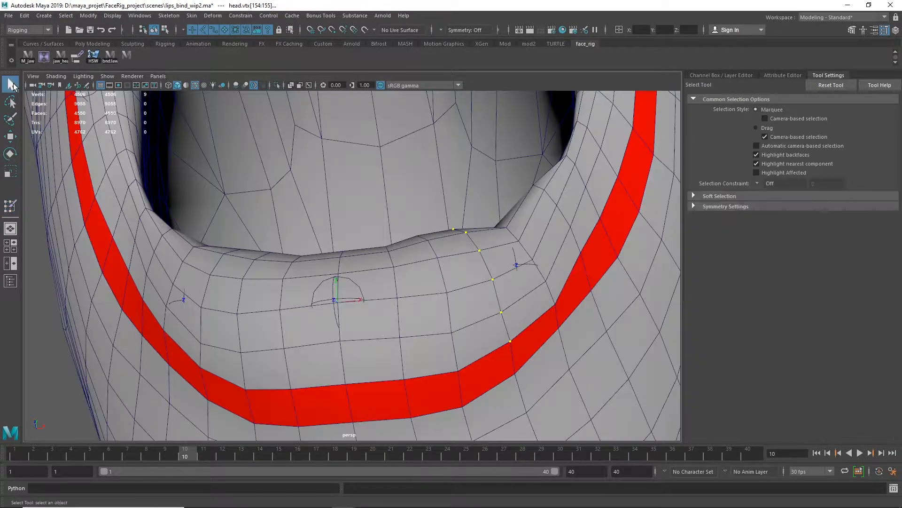
{"action": "right_click_drag", "start_coordinate": [487, 313], "coordinate": [510, 323], "text": "alt"}
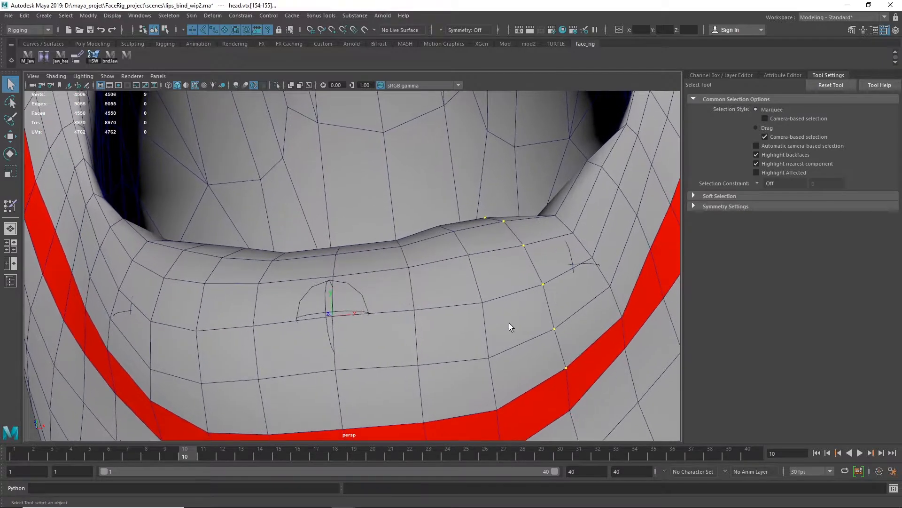
{"action": "right_click", "coordinate": [487, 336]}
{"action": "left_click", "coordinate": [486, 214]}
{"action": "left_click_drag", "start_coordinate": [492, 376], "coordinate": [534, 445], "text": "alt"}
{"action": "double_click", "coordinate": [414, 236]}
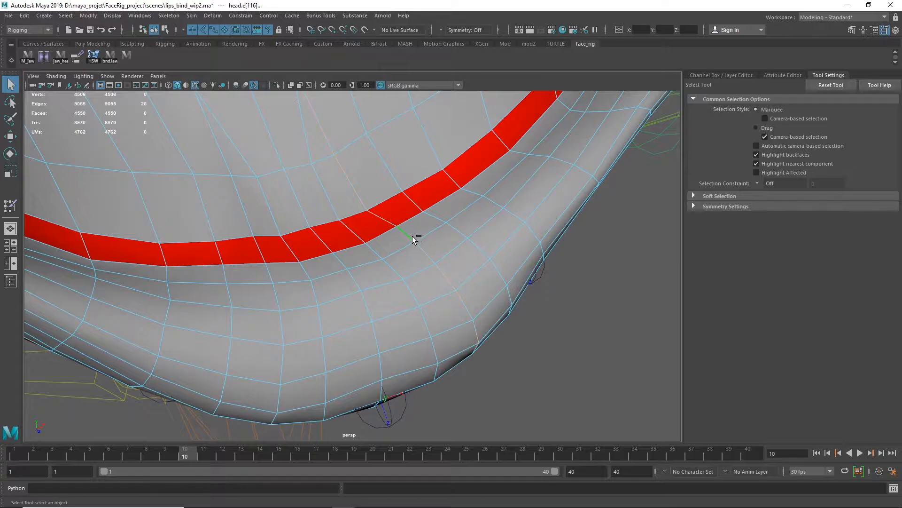
{"action": "left_click_drag", "start_coordinate": [413, 236], "coordinate": [443, 278], "text": "alt"}
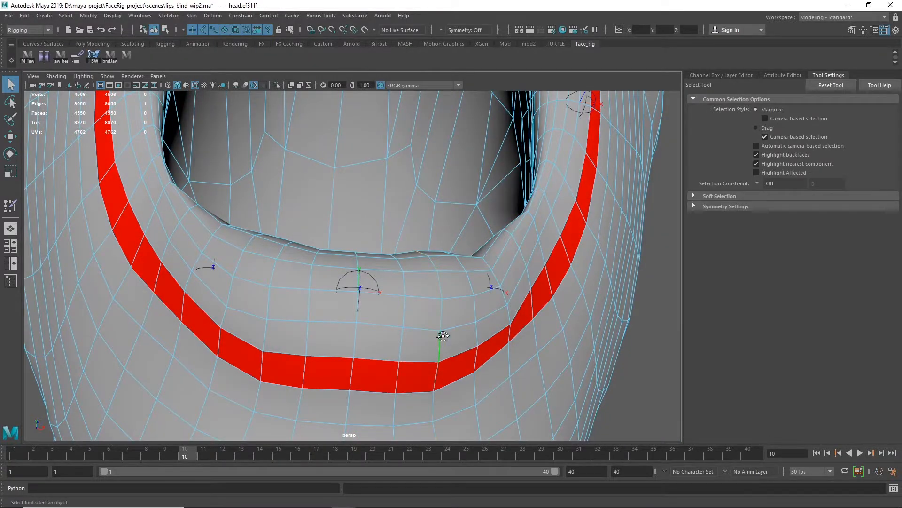
{"action": "left_click_drag", "start_coordinate": [443, 335], "coordinate": [393, 247], "text": "alt"}
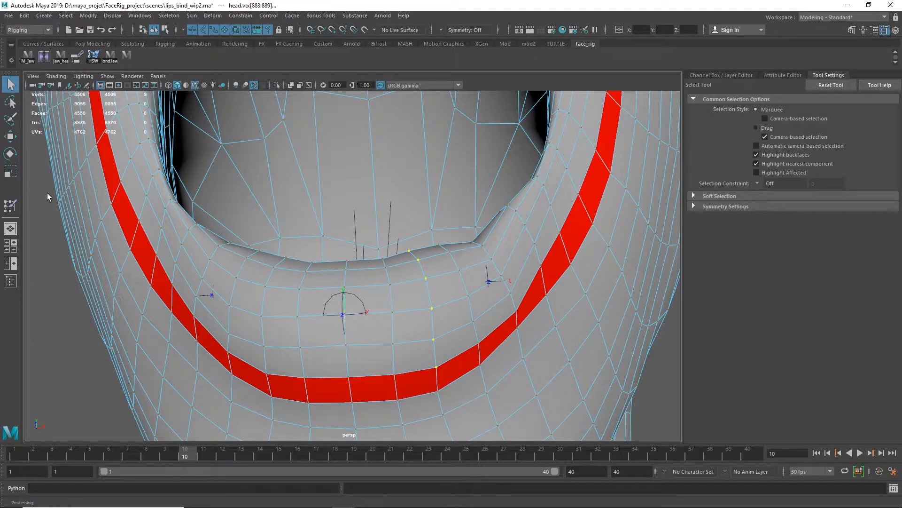
Flood the second column's vertices with loLips_c_jnt skin weight at opacity 1 and value 1.
{"action": "left_click", "coordinate": [10, 206]}
{"action": "scroll", "coordinate": [522, 297], "scroll_direction": "up", "scroll_amount": 5}
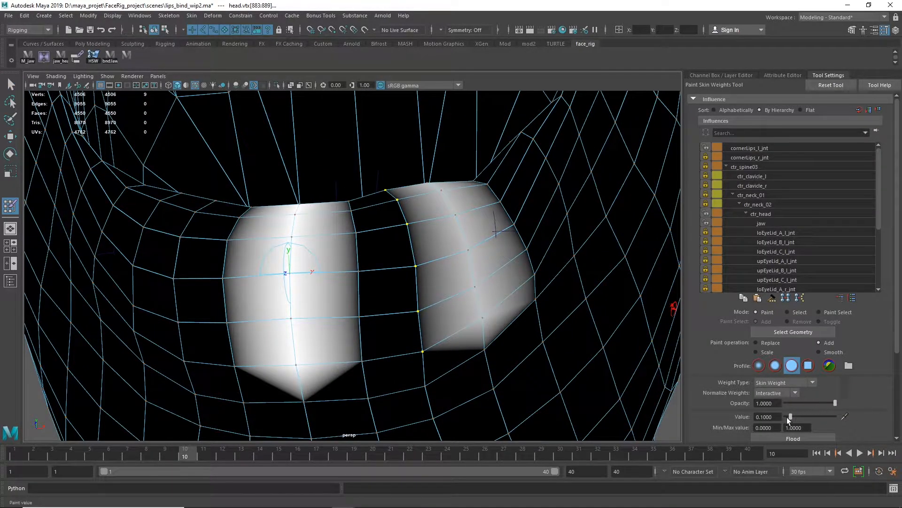
{"action": "left_click", "coordinate": [793, 439]}
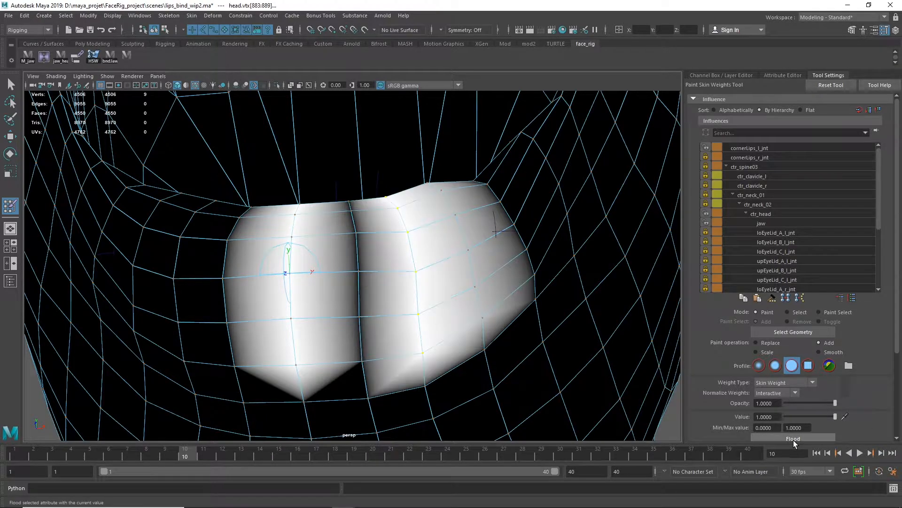
Switch the influence to loLipsM_l_jnt and flood the second column's vertices at opacity 0.2 and value 0.1 using Add.
{"action": "right_click_drag", "start_coordinate": [504, 228], "coordinate": [531, 252]}
{"action": "double_click", "coordinate": [762, 417]}
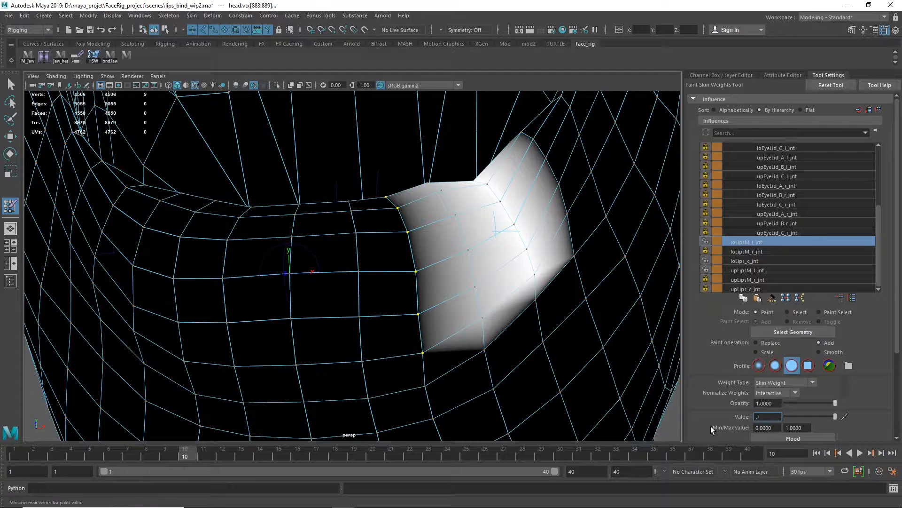
{"action": "type", "text": "0.1"}
{"action": "key", "text": "Return"}
{"action": "left_click_drag", "start_coordinate": [428, 367], "coordinate": [413, 359], "text": "alt"}
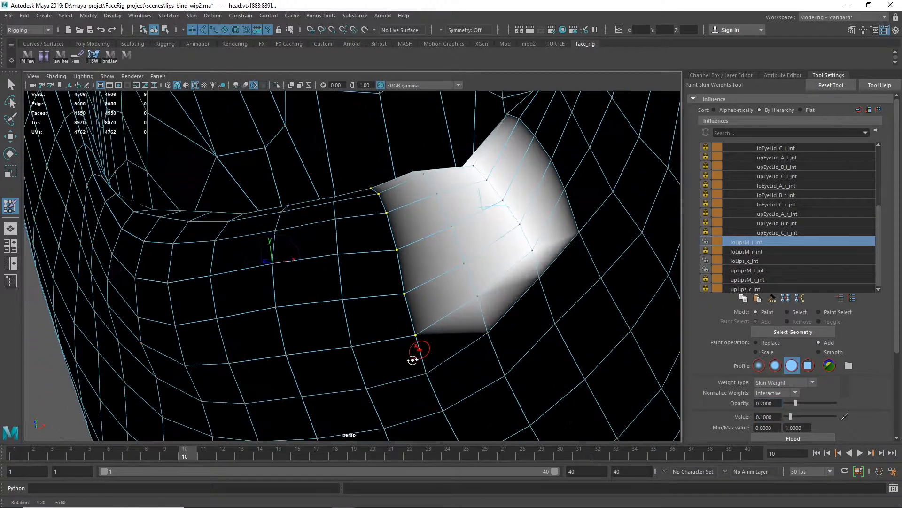
{"action": "left_click", "coordinate": [868, 108]}
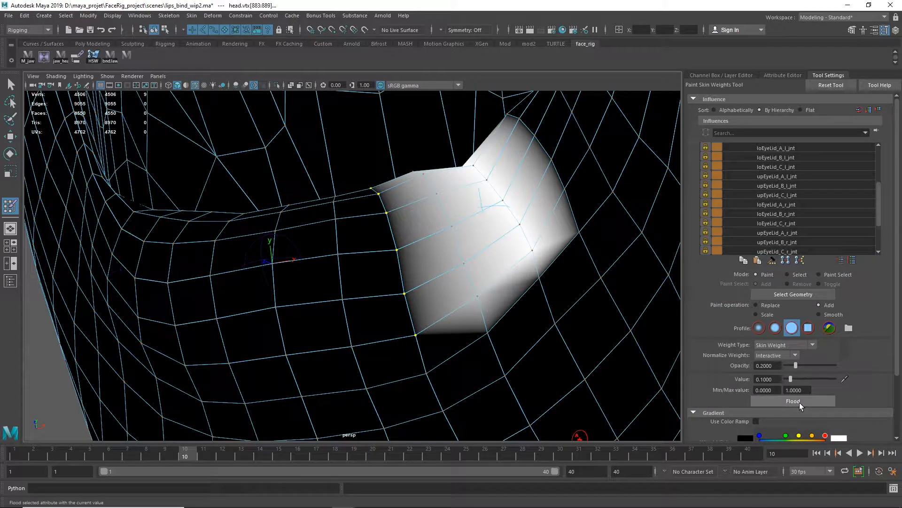
{"action": "left_click", "coordinate": [800, 402]}
{"action": "left_click", "coordinate": [799, 402]}
Select the edge column directly beside the lip's middle column on the loLipsM_l_jnt side and convert its lip edges to vertices.
{"action": "mouse_move", "coordinate": [588, 329]}
{"action": "left_mouse_down", "text": "alt"}
{"action": "mouse_move", "coordinate": [622, 316]}
{"action": "mouse_move", "coordinate": [64, 145]}
{"action": "left_mouse_up", "text": "alt"}
{"action": "key", "text": "q"}
{"action": "left_click_drag", "start_coordinate": [191, 150], "coordinate": [370, 229], "text": "alt"}
{"action": "right_click", "coordinate": [370, 229]}
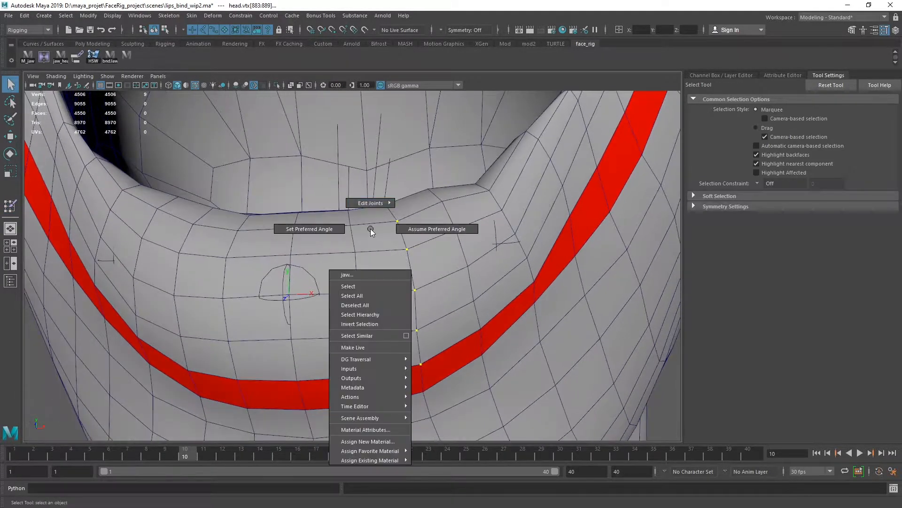
{"action": "left_click", "coordinate": [365, 233]}
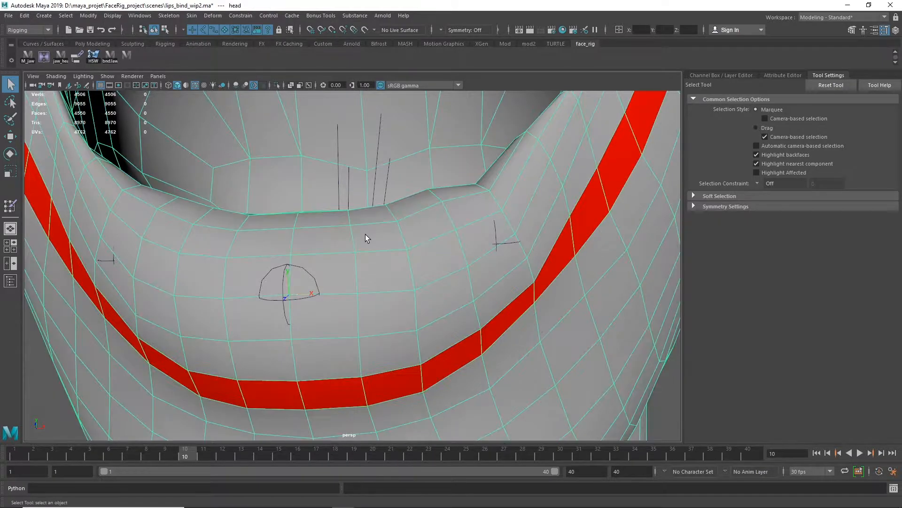
{"action": "right_click_drag", "start_coordinate": [365, 234], "coordinate": [359, 215]}
{"action": "double_click", "coordinate": [356, 359]}
{"action": "left_click_drag", "start_coordinate": [357, 359], "coordinate": [393, 386], "text": "alt"}
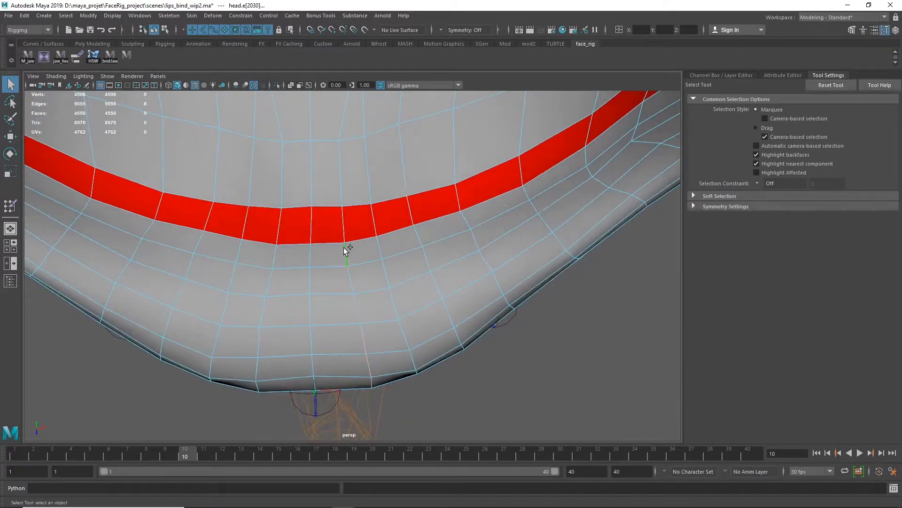
{"action": "left_click_drag", "start_coordinate": [344, 248], "coordinate": [376, 215], "text": "alt"}
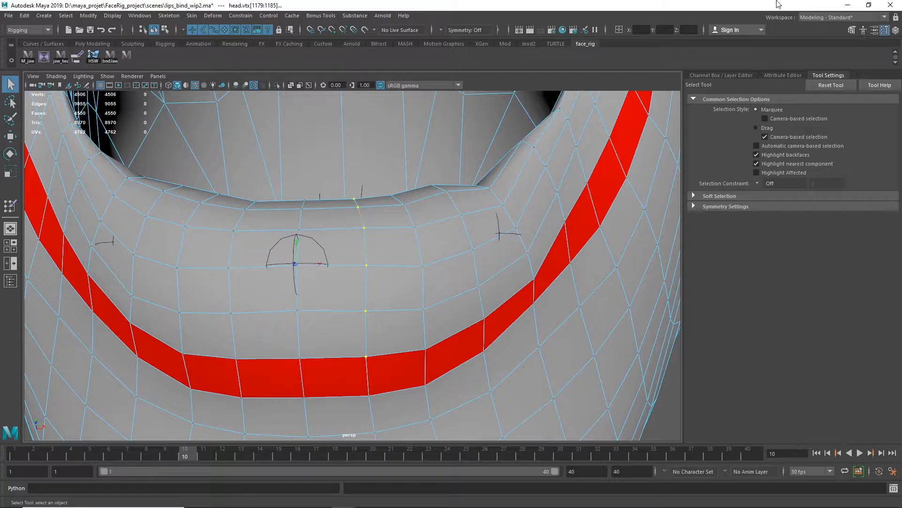
Switch the influence to loLips_c_jnt and flood the vertex column beside the lip centre at opacity 1 and value 1.
{"action": "left_click", "coordinate": [10, 205]}
{"action": "right_click", "coordinate": [298, 258]}
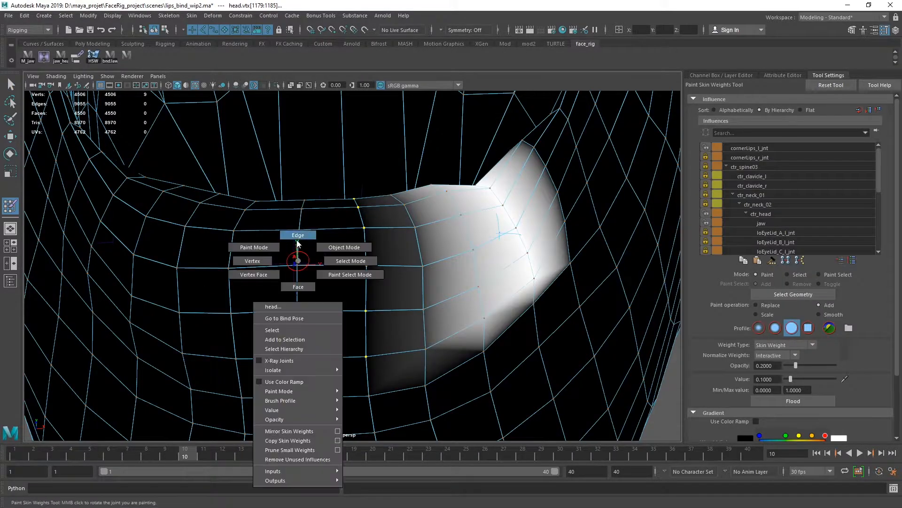
{"action": "right_click", "coordinate": [322, 248]}
{"action": "left_click", "coordinate": [322, 222]}
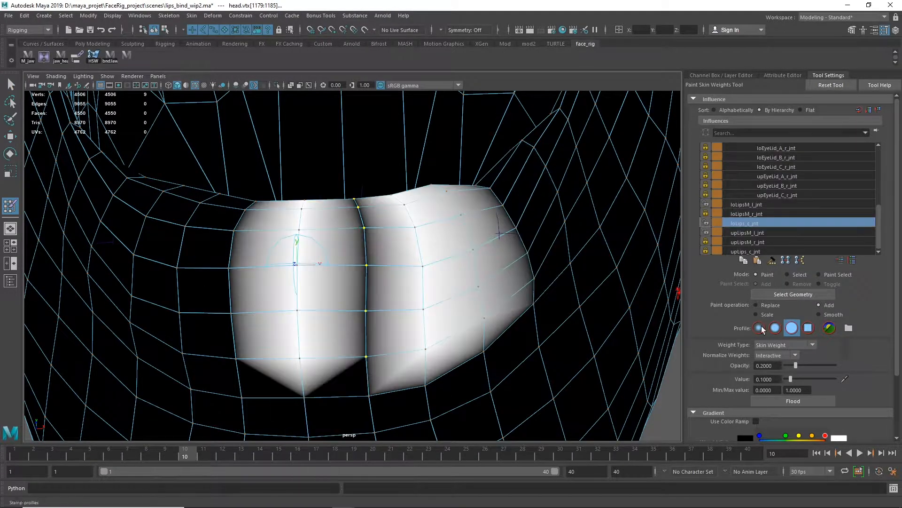
{"action": "left_click", "coordinate": [806, 400]}
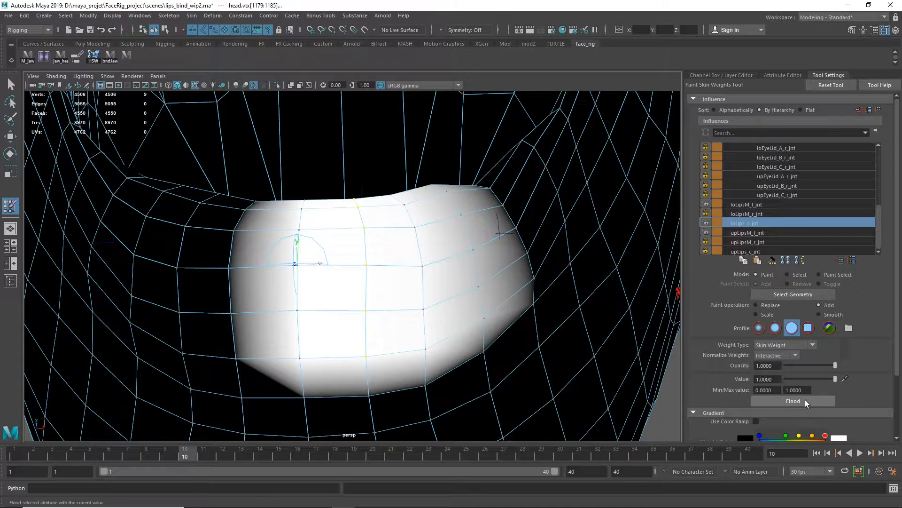
Flood the column beside the lip centre with loLipsM_l_jnt weight at opacity 0.1 and value 0.1, and leave the paint tool.
{"action": "right_click_drag", "start_coordinate": [504, 233], "coordinate": [510, 199]}
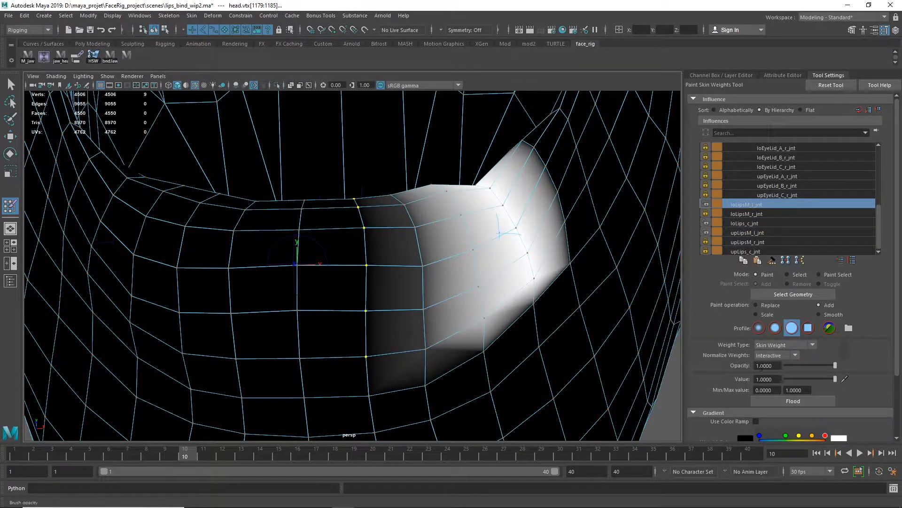
{"action": "double_click", "coordinate": [767, 365]}
{"action": "type", "text": ".1"}
{"action": "key", "text": "Tab"}
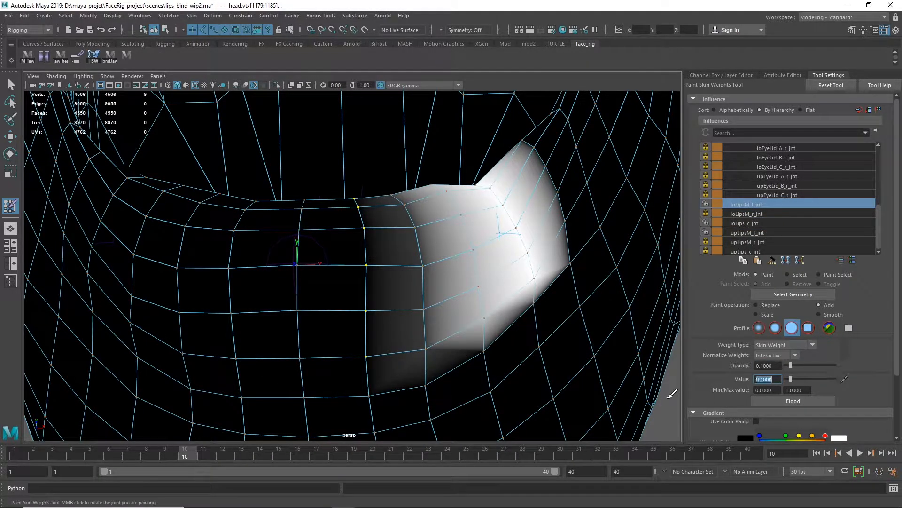
{"action": "left_click", "coordinate": [791, 402]}
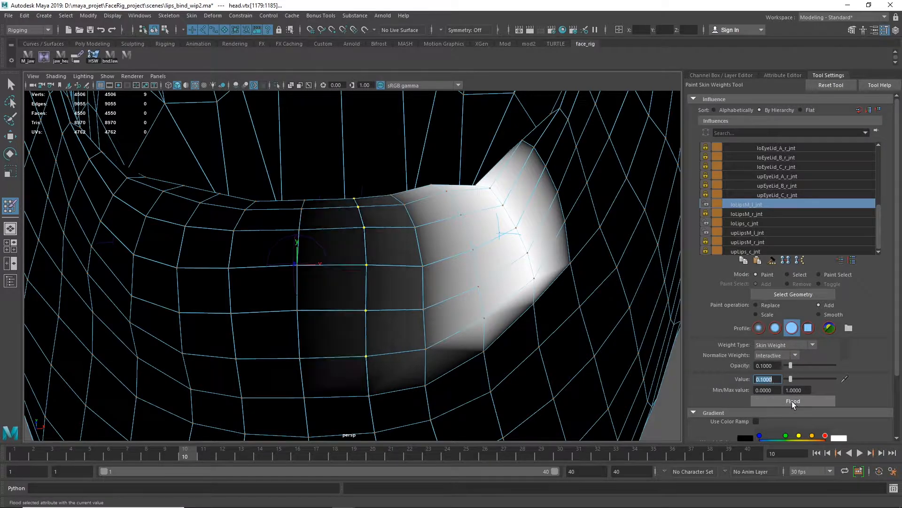
{"action": "left_click_drag", "start_coordinate": [625, 405], "coordinate": [565, 388], "text": "alt"}
{"action": "key", "text": "q"}
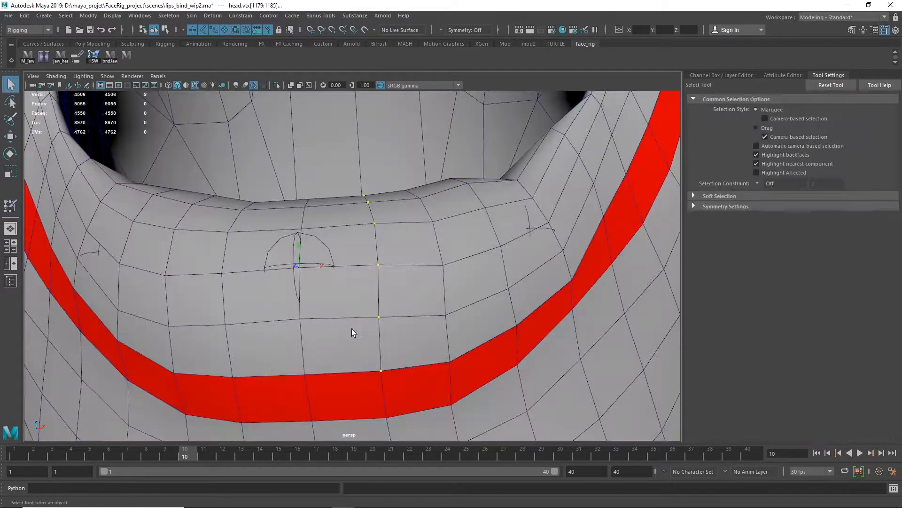
Select the second lip edge column from the centre on the loLipsM_l_jnt side and convert its edges to vertices.
{"action": "right_click_drag", "start_coordinate": [448, 334], "coordinate": [450, 308]}
{"action": "left_click", "coordinate": [453, 323]}
{"action": "left_click_drag", "start_coordinate": [477, 322], "coordinate": [492, 389], "text": "alt"}
{"action": "double_click", "coordinate": [395, 237], "text": "shift"}
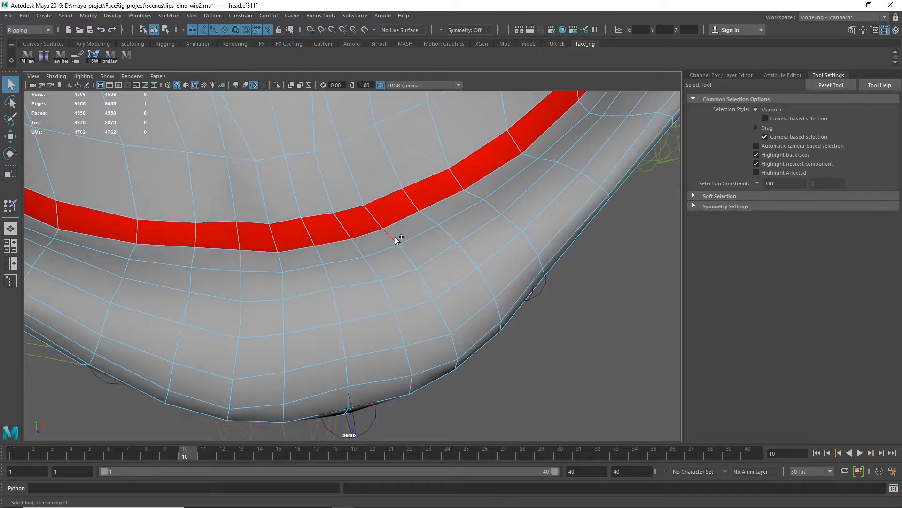
{"action": "left_click_drag", "start_coordinate": [466, 301], "coordinate": [283, 271], "text": "alt"}
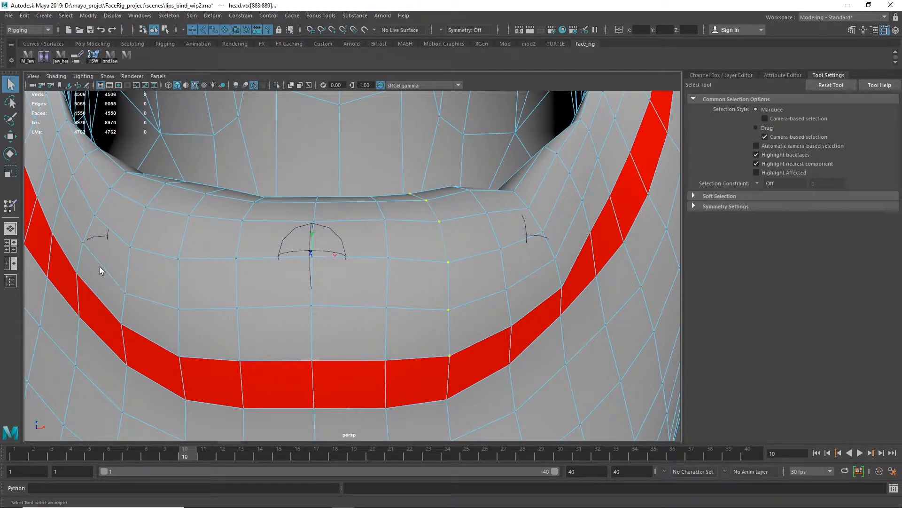
Paint loLipsM_l_jnt weight onto the second column's vertices using Add at opacity 0.6 and value 0.1.
{"action": "left_click", "coordinate": [11, 205]}
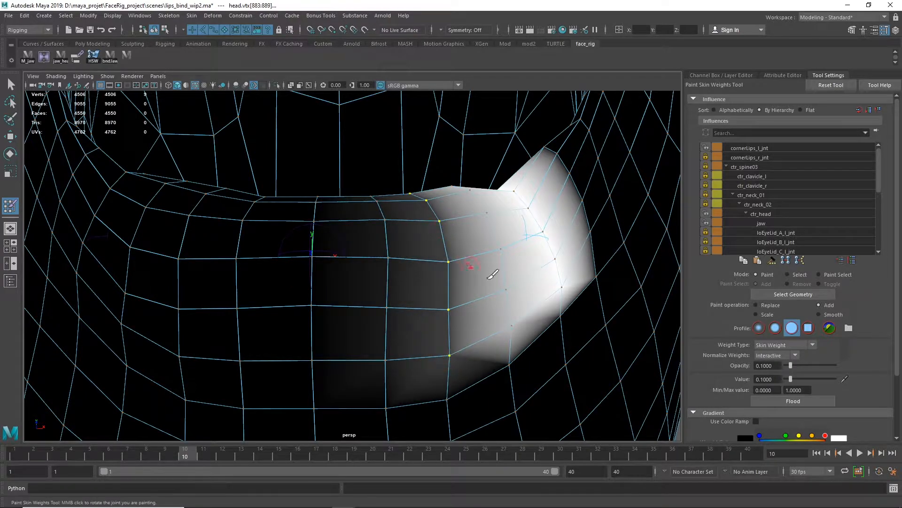
{"action": "left_click_drag", "start_coordinate": [776, 365], "coordinate": [612, 360]}
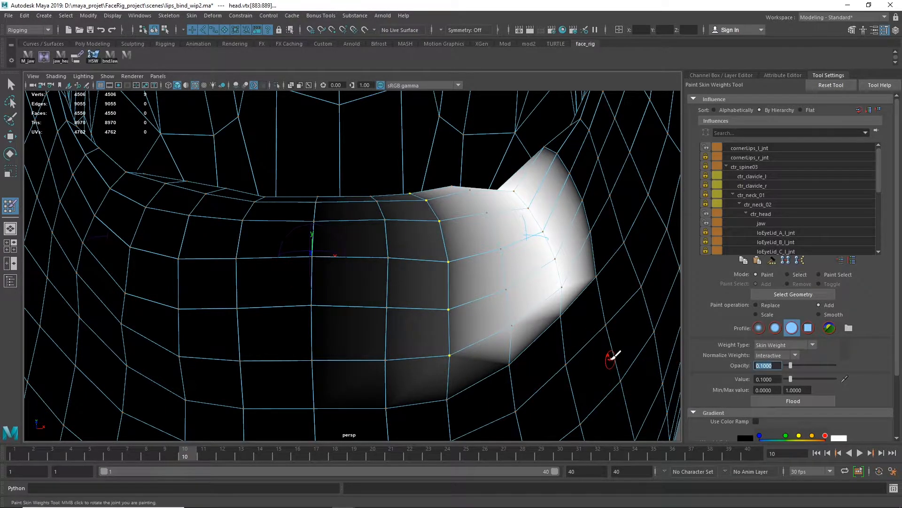
{"action": "left_click", "coordinate": [459, 359]}
{"action": "left_click", "coordinate": [485, 305]}
{"action": "left_click", "coordinate": [450, 262]}
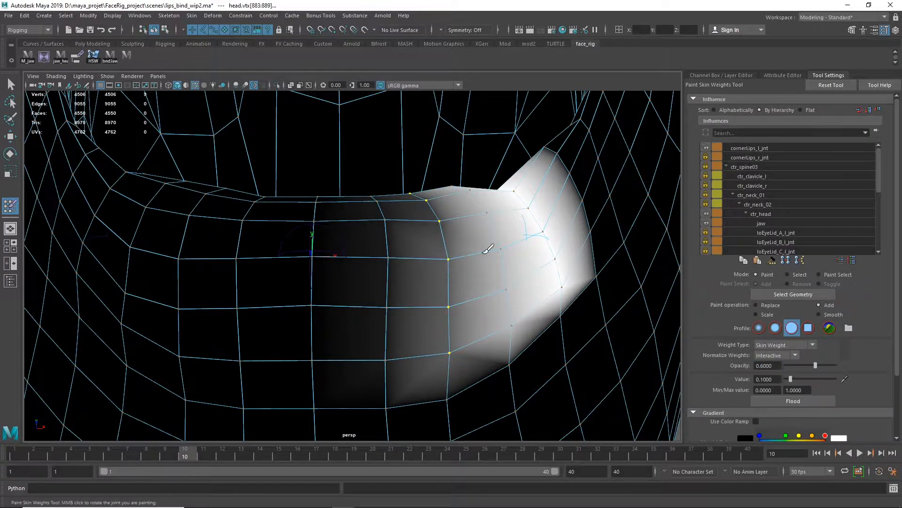
{"action": "left_click", "coordinate": [459, 214]}
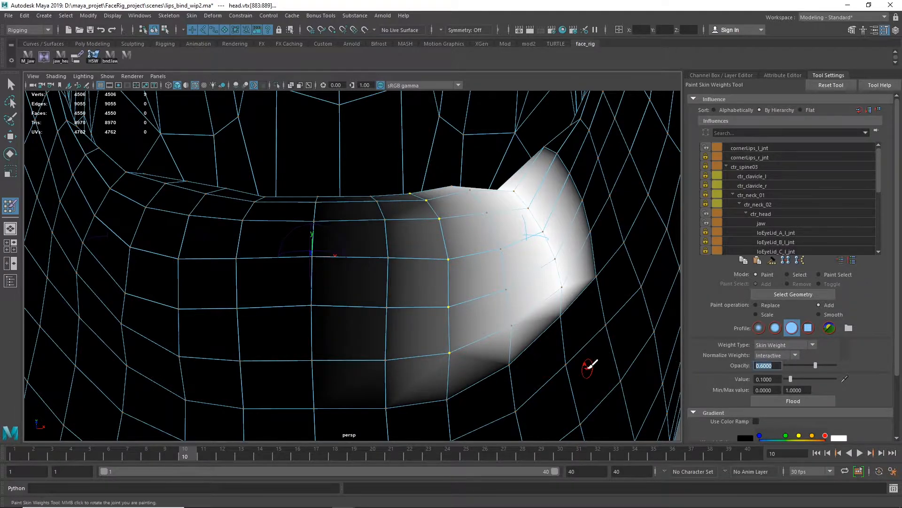
Lower the brush opacity to 0.4, paint more loLipsM_l_jnt weight over the second column's vertices, and leave the paint tool.
{"action": "left_click", "coordinate": [428, 203]}
{"action": "left_click", "coordinate": [441, 223]}
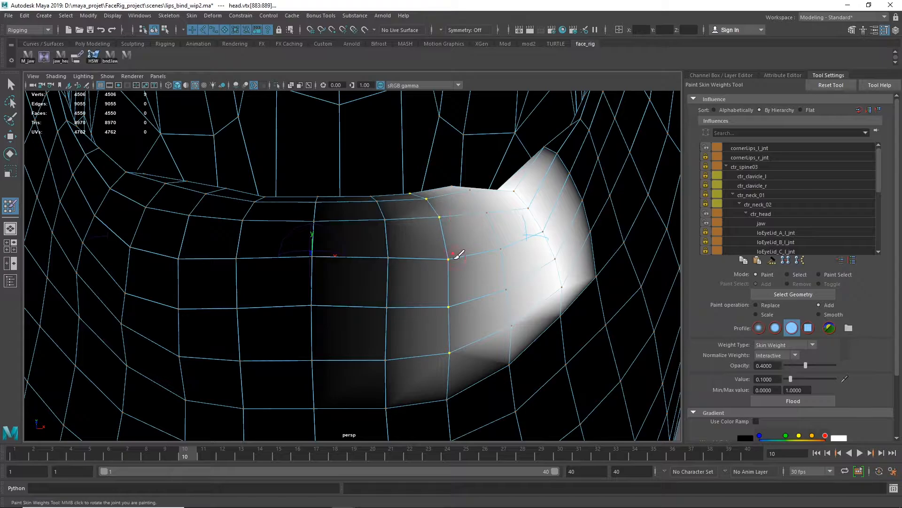
{"action": "left_click", "coordinate": [453, 259]}
{"action": "left_click_drag", "start_coordinate": [440, 306], "coordinate": [485, 341]}
{"action": "left_click_drag", "start_coordinate": [457, 310], "coordinate": [496, 302], "text": "alt"}
{"action": "left_click", "coordinate": [13, 84]}
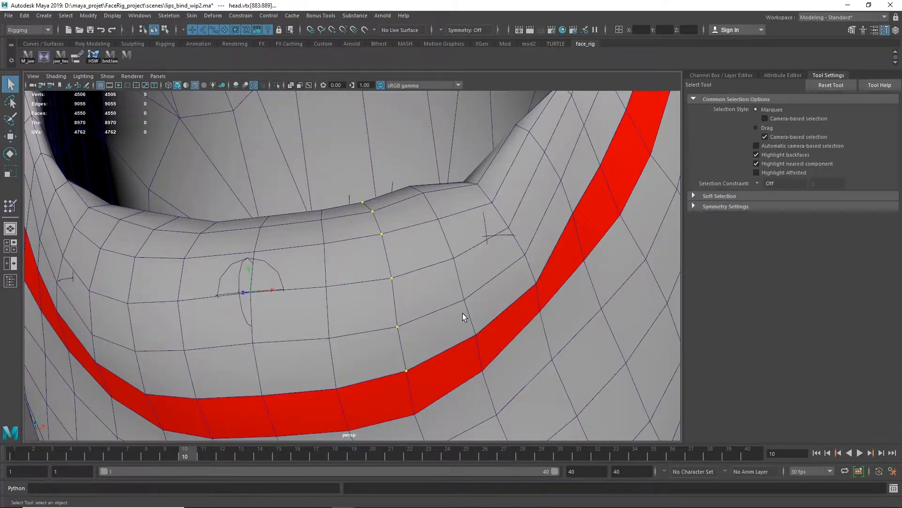
Select the third lip edge column, just before the loLipsM_l_jnt joint, and convert its edges to vertices.
{"action": "right_click_drag", "start_coordinate": [463, 313], "coordinate": [477, 208]}
{"action": "left_click_drag", "start_coordinate": [478, 284], "coordinate": [493, 357], "text": "alt"}
{"action": "left_click", "coordinate": [391, 219]}
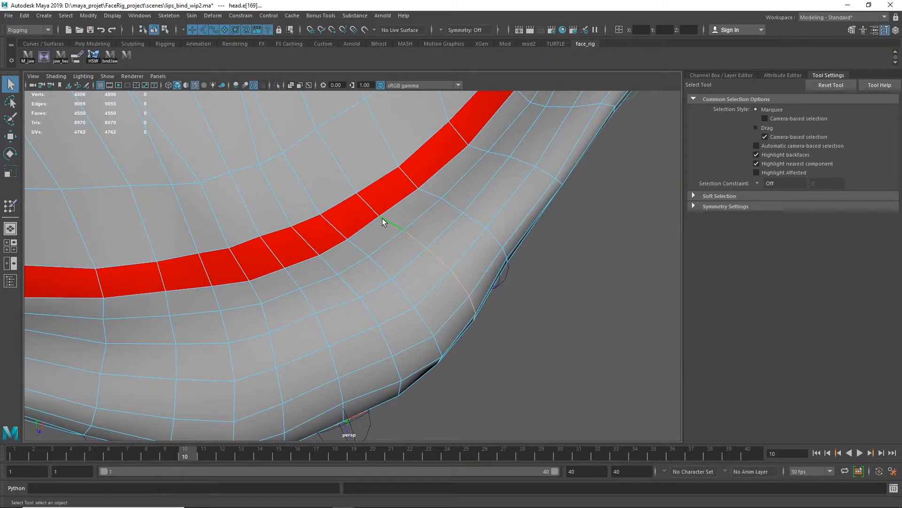
{"action": "key", "text": "ctrl+F9"}
{"action": "mouse_move", "coordinate": [382, 218]}
{"action": "left_mouse_down", "text": "alt"}
{"action": "mouse_move", "coordinate": [469, 238]}
{"action": "mouse_move", "coordinate": [451, 231]}
{"action": "left_mouse_up", "text": "alt"}
Resume skin weight painting at opacity 0.2, undo the last stroke, and switch the influence to loLips_c_jnt.
{"action": "left_click", "coordinate": [10, 206]}
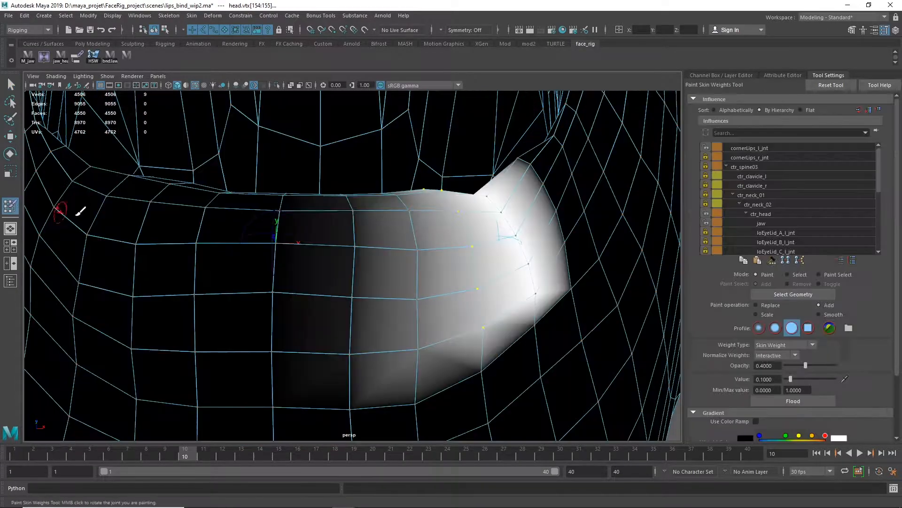
{"action": "mouse_move", "coordinate": [79, 211]}
{"action": "left_mouse_down", "text": "alt"}
{"action": "mouse_move", "coordinate": [538, 264]}
{"action": "mouse_move", "coordinate": [435, 227]}
{"action": "mouse_move", "coordinate": [489, 238]}
{"action": "mouse_move", "coordinate": [514, 219]}
{"action": "left_mouse_up", "text": "alt"}
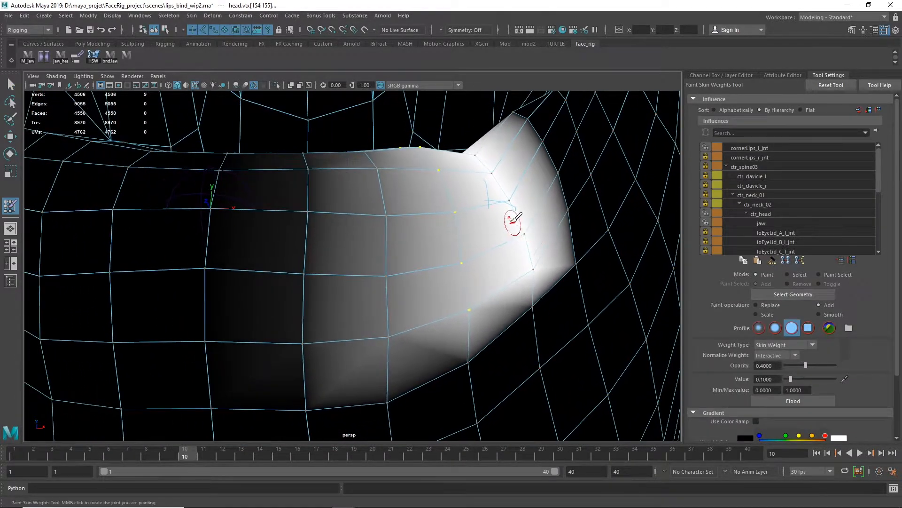
{"action": "left_click_drag", "start_coordinate": [521, 257], "coordinate": [503, 264], "text": "alt"}
{"action": "left_click_drag", "start_coordinate": [774, 366], "coordinate": [425, 234]}
{"action": "type", "text": "0.2"}
{"action": "key", "text": "Return"}
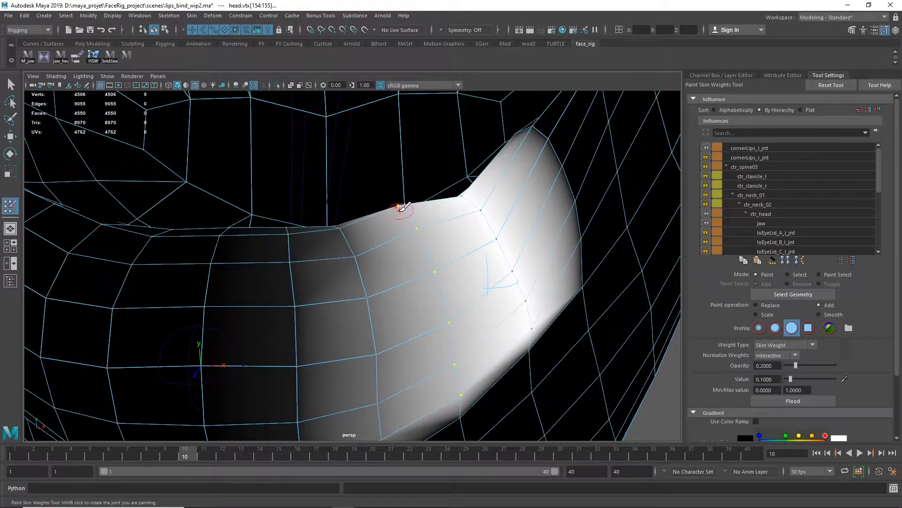
{"action": "key", "text": "ctrl+z"}
{"action": "right_click_drag", "start_coordinate": [190, 359], "coordinate": [197, 256]}
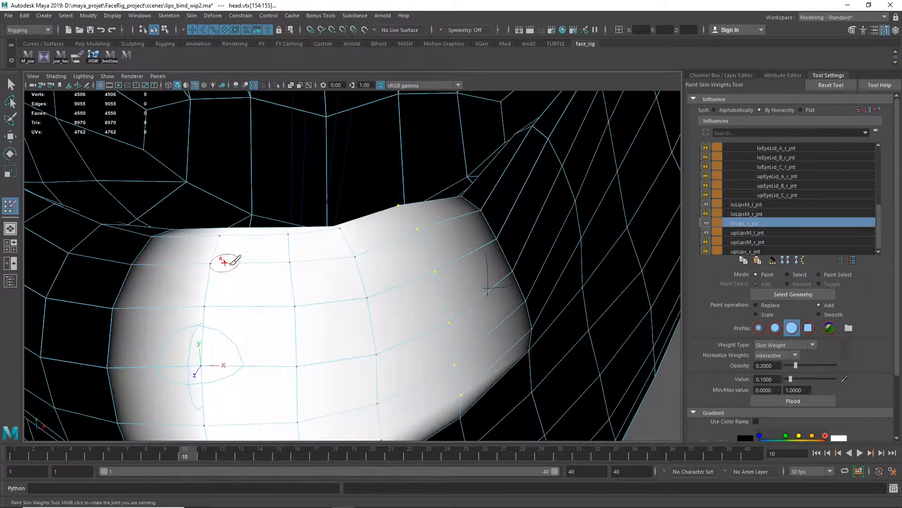
Paint loLips_c_jnt weight from the inner-lip vertices down the third column at opacity 0.2 and value 0.1, and leave the paint tool.
{"action": "left_click_drag", "start_coordinate": [405, 291], "coordinate": [432, 274], "text": "alt"}
{"action": "left_click", "coordinate": [407, 202]}
{"action": "left_click", "coordinate": [406, 204]}
{"action": "left_click", "coordinate": [406, 204]}
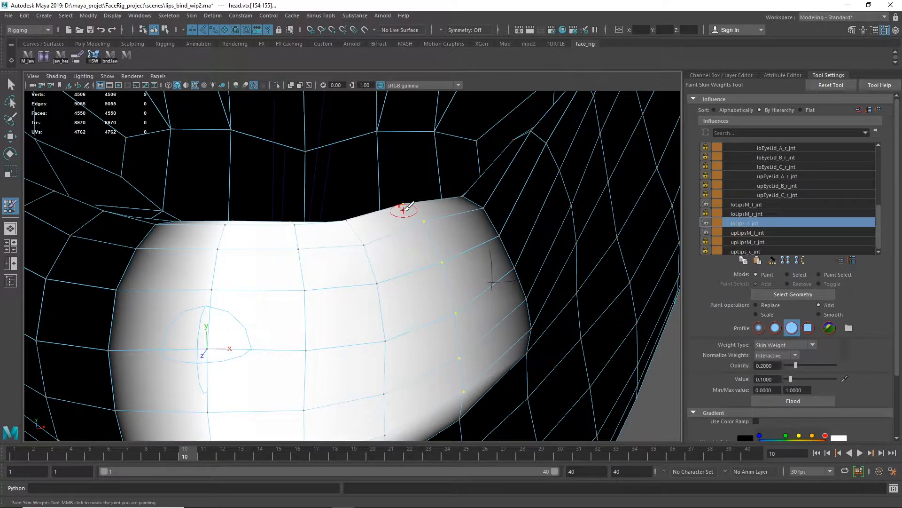
{"action": "left_click", "coordinate": [407, 204]}
{"action": "left_click", "coordinate": [410, 204]}
{"action": "left_click", "coordinate": [411, 204]}
{"action": "left_click", "coordinate": [412, 203]}
{"action": "mouse_move", "coordinate": [447, 245]}
{"action": "left_mouse_down", "text": "alt"}
{"action": "mouse_move", "coordinate": [471, 230]}
{"action": "mouse_move", "coordinate": [439, 252]}
{"action": "mouse_move", "coordinate": [435, 234]}
{"action": "mouse_move", "coordinate": [463, 378]}
{"action": "left_mouse_up", "text": "alt"}
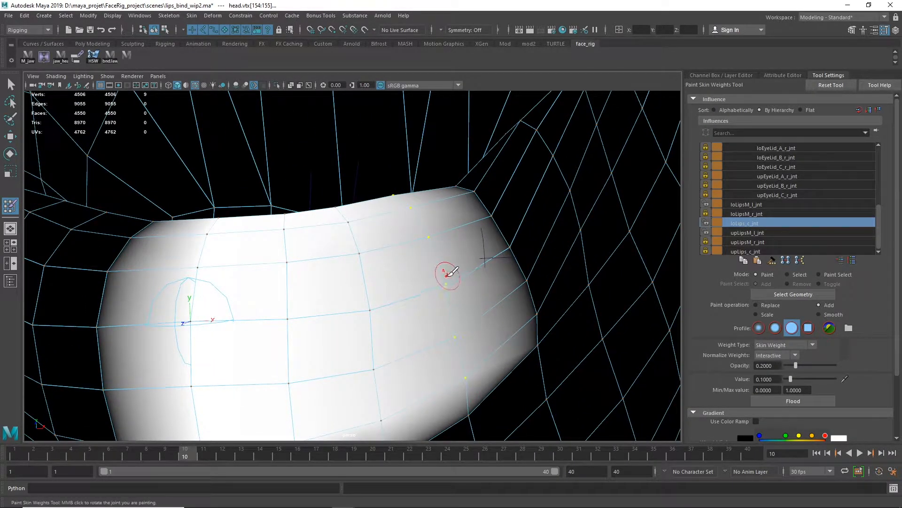
{"action": "left_click_drag", "start_coordinate": [446, 275], "coordinate": [461, 375]}
{"action": "right_click_drag", "start_coordinate": [513, 370], "coordinate": [287, 345], "text": "alt"}
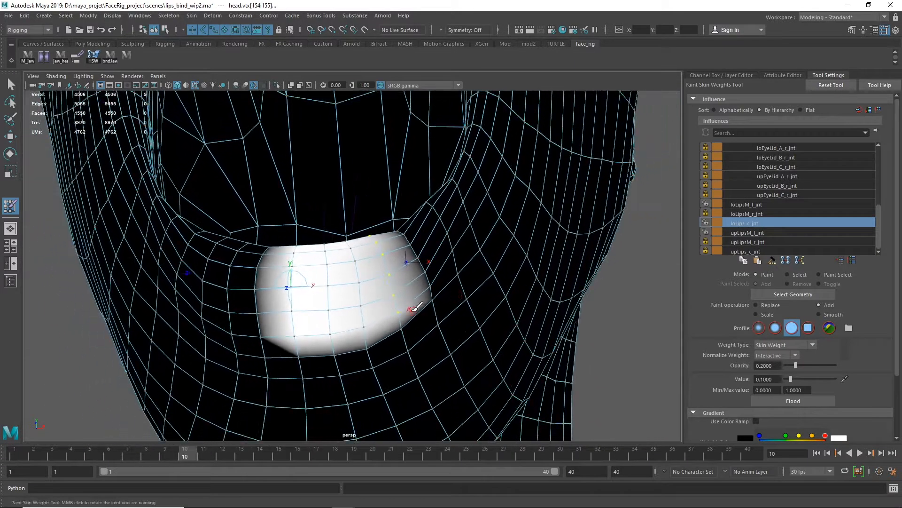
{"action": "left_click", "coordinate": [11, 85]}
Examine the lip area and inspect the third column's smooth skin weights in the Component Editor, placed clear of the selected vertices.
{"action": "left_click_drag", "start_coordinate": [471, 324], "coordinate": [488, 287], "text": "alt"}
{"action": "right_click_drag", "start_coordinate": [487, 286], "coordinate": [560, 291], "text": "alt"}
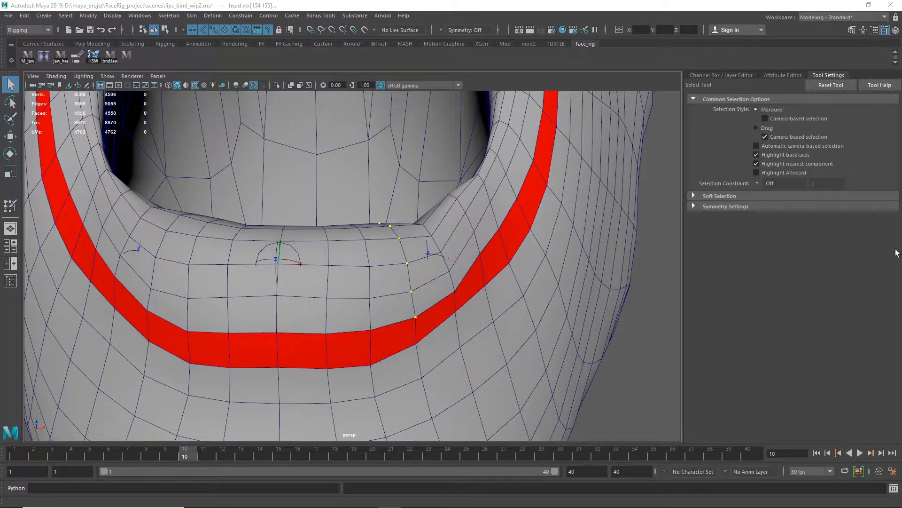
{"action": "left_click_drag", "start_coordinate": [479, 289], "coordinate": [449, 347], "text": "alt"}
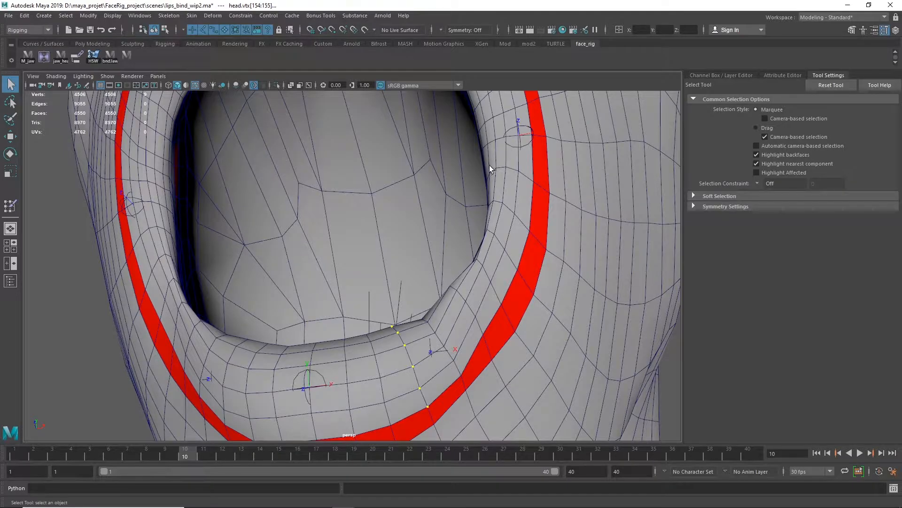
{"action": "left_click_drag", "start_coordinate": [521, 198], "coordinate": [519, 322], "text": "alt"}
{"action": "right_click_drag", "start_coordinate": [445, 338], "coordinate": [498, 361], "text": "alt"}
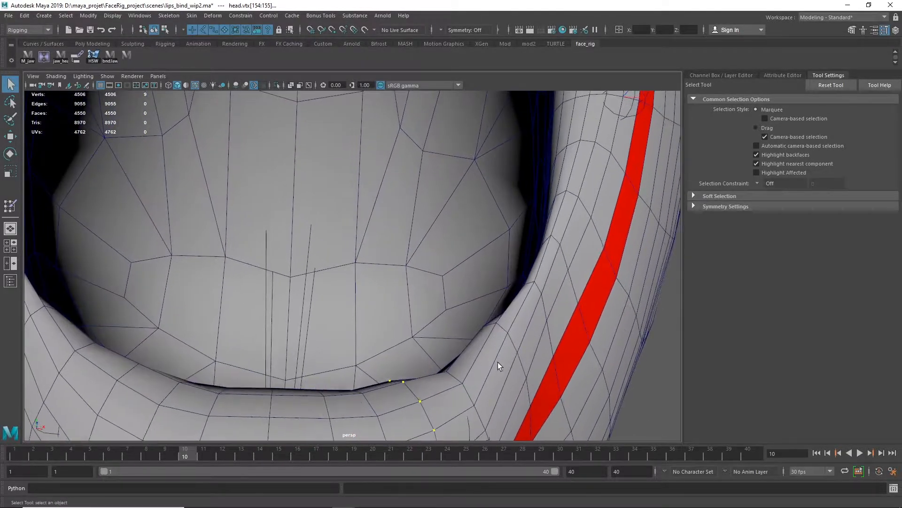
{"action": "left_click_drag", "start_coordinate": [498, 362], "coordinate": [496, 300], "text": "alt"}
{"action": "middle_click_drag", "start_coordinate": [497, 301], "coordinate": [474, 203], "text": "alt"}
{"action": "left_click_drag", "start_coordinate": [474, 204], "coordinate": [467, 231], "text": "alt"}
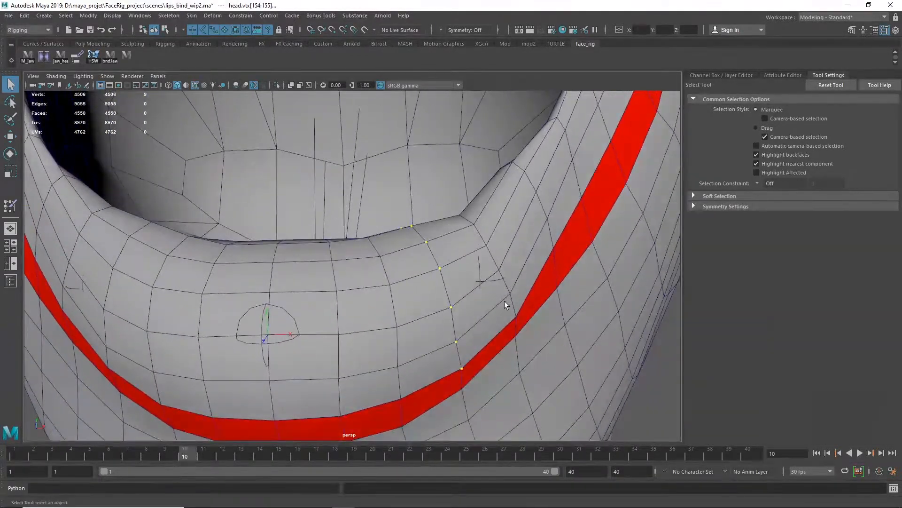
{"action": "middle_click", "coordinate": [151, 16]}
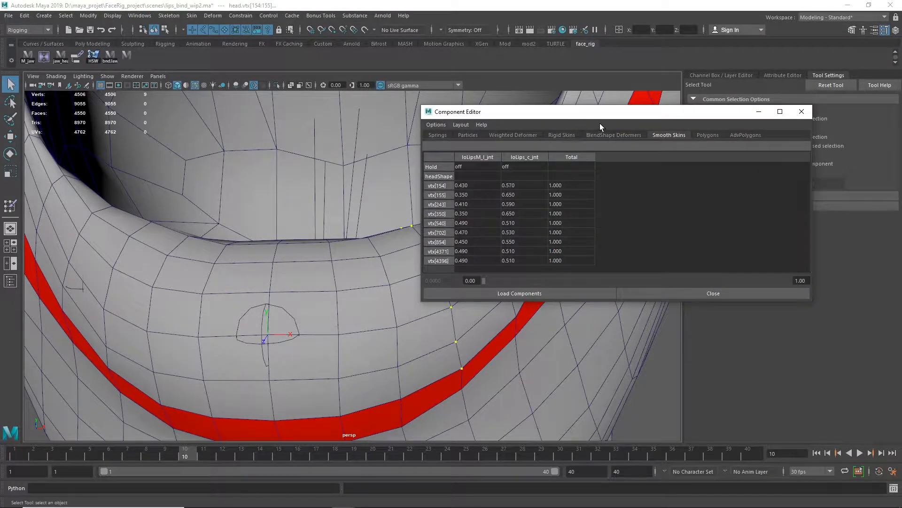
{"action": "left_click_drag", "start_coordinate": [600, 115], "coordinate": [184, 30]}
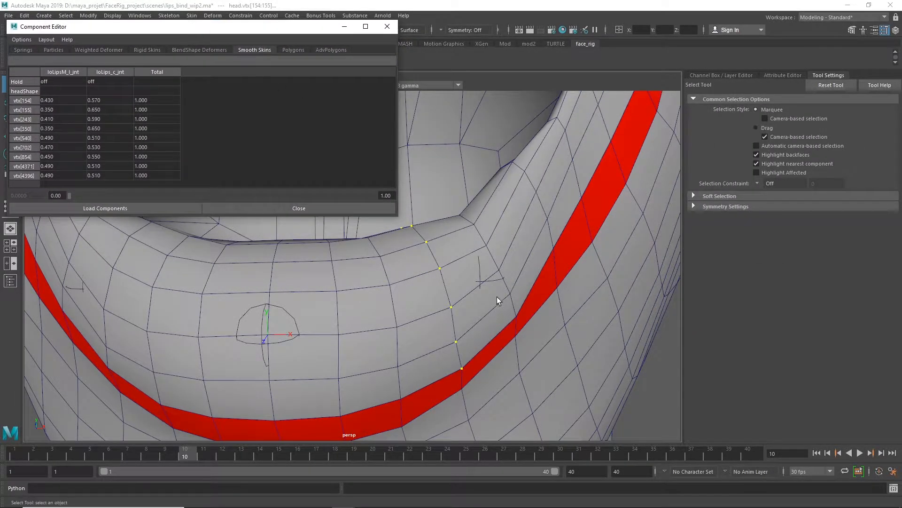
Select the lip edge column beside the loLipsM_l_jnt joint, from outer to inner lip, and convert it to vertices.
{"action": "right_click_drag", "start_coordinate": [501, 234], "coordinate": [507, 201]}
{"action": "left_click", "coordinate": [513, 305]}
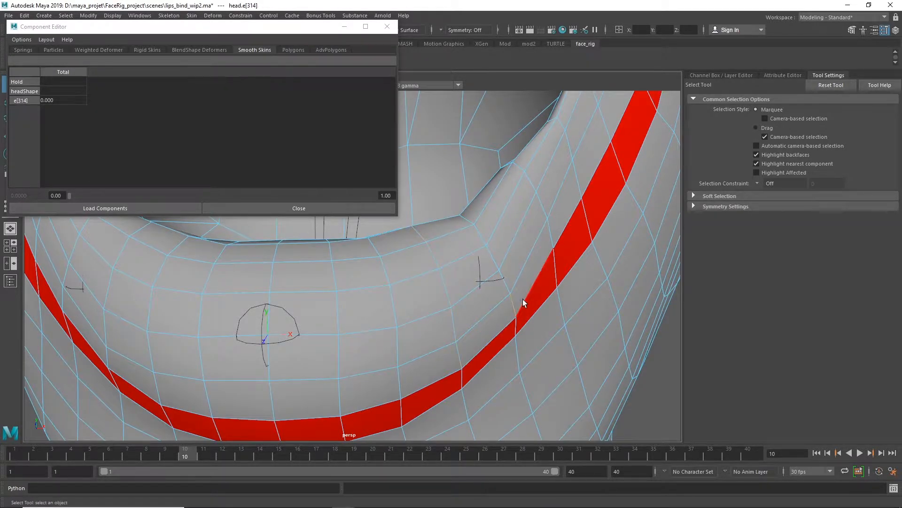
{"action": "left_click_drag", "start_coordinate": [524, 303], "coordinate": [502, 292], "text": "alt"}
{"action": "left_click", "coordinate": [492, 254], "text": "ctrl+shift"}
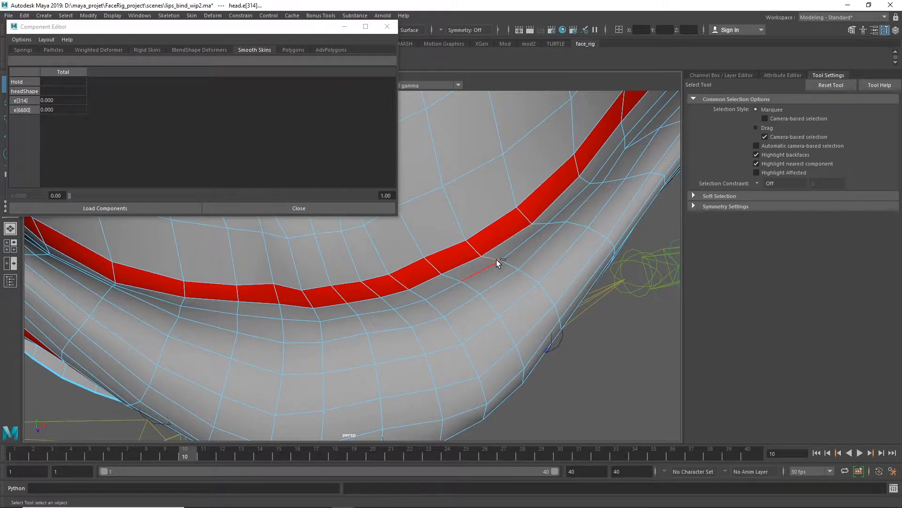
{"action": "left_click", "coordinate": [493, 259]}
{"action": "left_click_drag", "start_coordinate": [492, 258], "coordinate": [605, 314], "text": "alt"}
{"action": "double_click", "coordinate": [618, 331]}
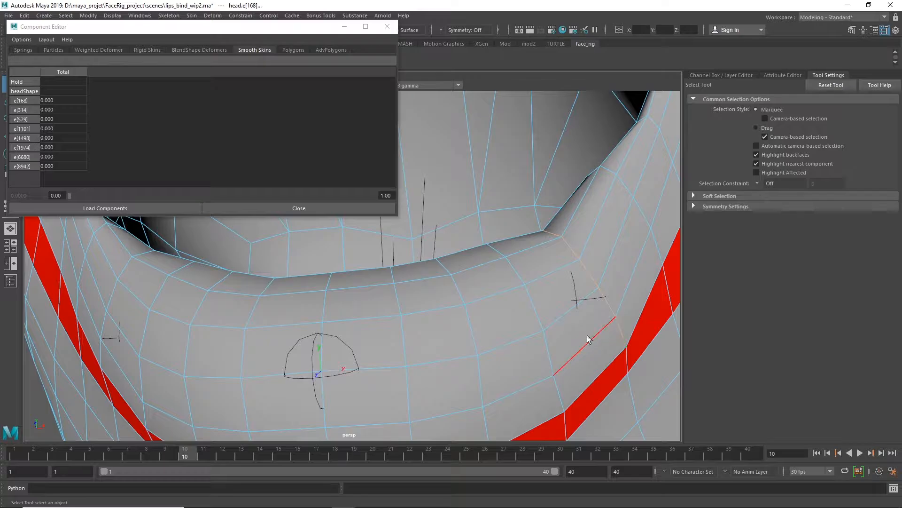
{"action": "key", "text": "ctrl+F9"}
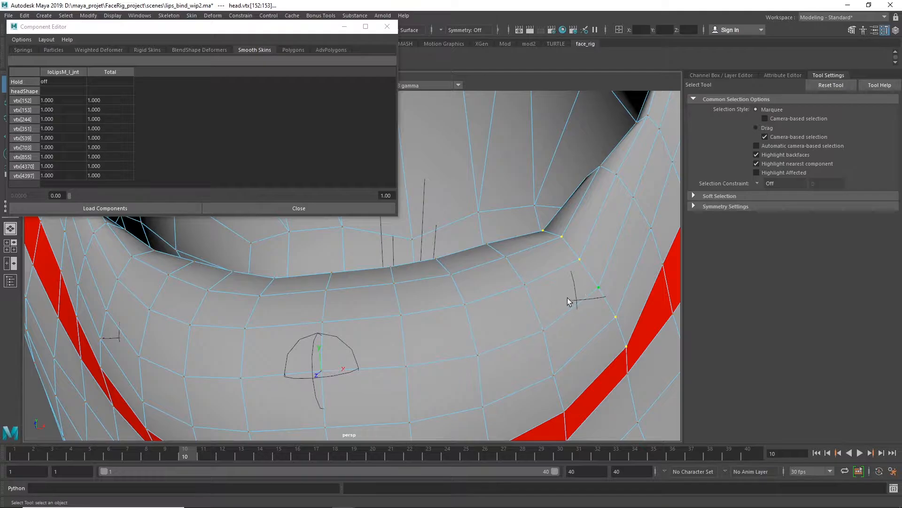
Move the Component Editor window aside to uncover the toolbox, keeping the lip corner area in view.
{"action": "right_click_drag", "start_coordinate": [593, 301], "coordinate": [436, 307], "text": "alt"}
{"action": "middle_click_drag", "start_coordinate": [575, 299], "coordinate": [553, 361], "text": "alt"}
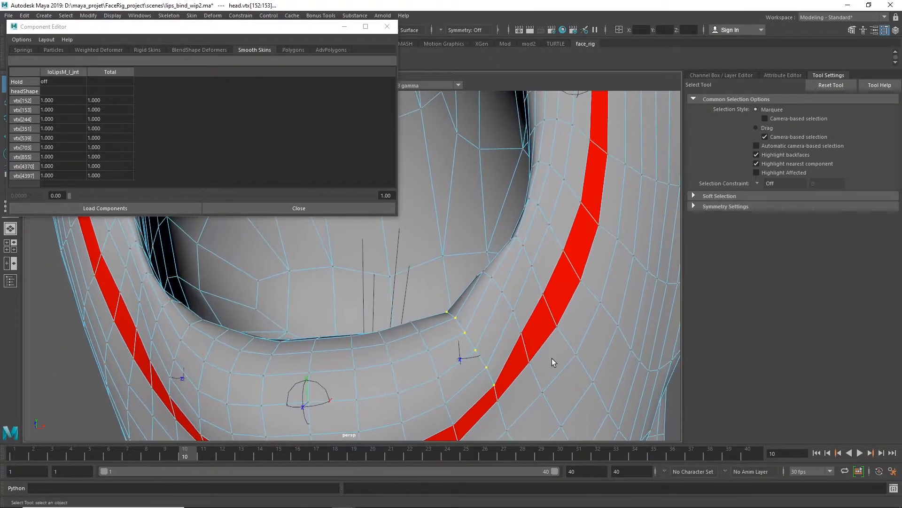
{"action": "right_click_drag", "start_coordinate": [555, 356], "coordinate": [512, 334], "text": "alt"}
{"action": "middle_click_drag", "start_coordinate": [530, 326], "coordinate": [541, 360], "text": "alt"}
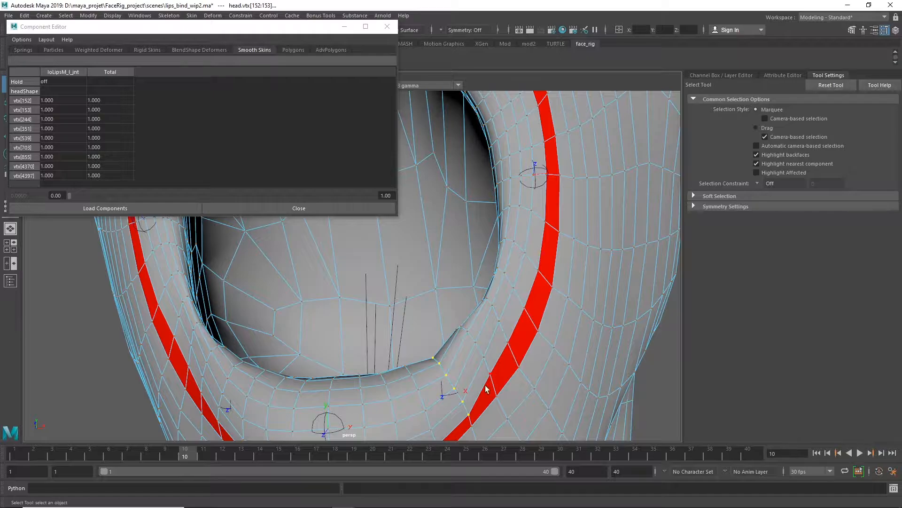
{"action": "right_click_drag", "start_coordinate": [487, 389], "coordinate": [460, 390], "text": "alt"}
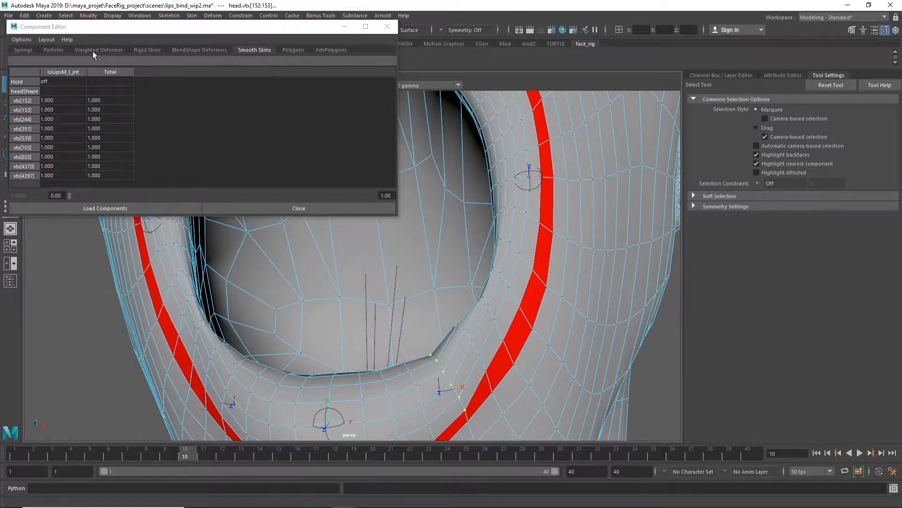
{"action": "left_click_drag", "start_coordinate": [113, 32], "coordinate": [163, 45]}
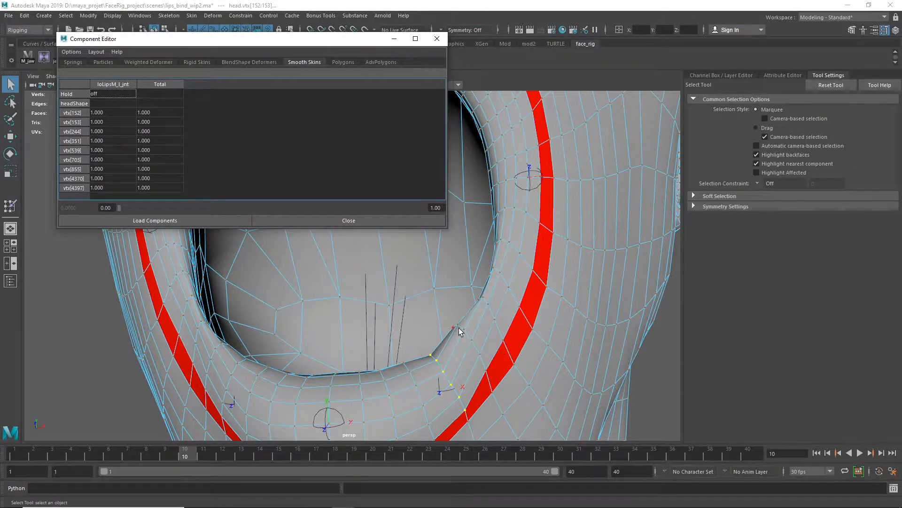
Activate Paint Skin Weights on the selected lip column and inspect the ctr_head, jaw and cornerLips_l_jnt influences.
{"action": "right_click_drag", "start_coordinate": [488, 317], "coordinate": [456, 225]}
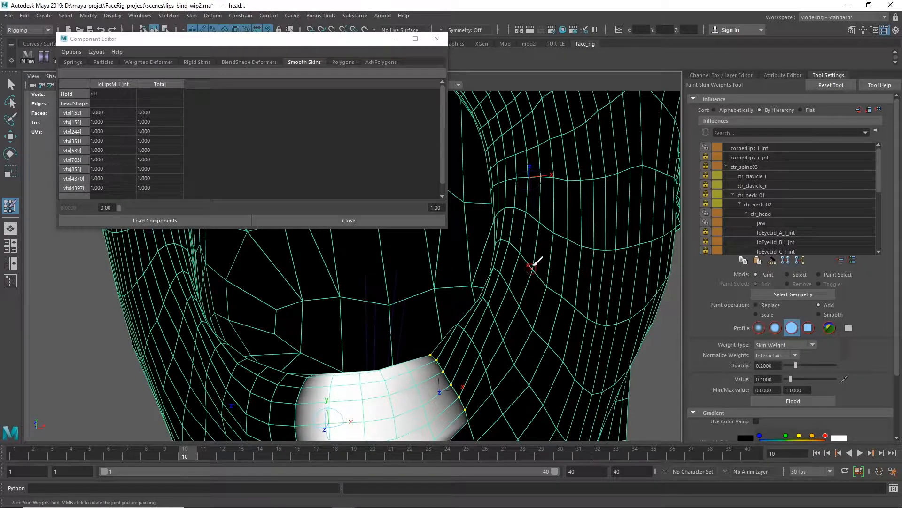
{"action": "left_click", "coordinate": [763, 148]}
{"action": "left_click", "coordinate": [783, 213]}
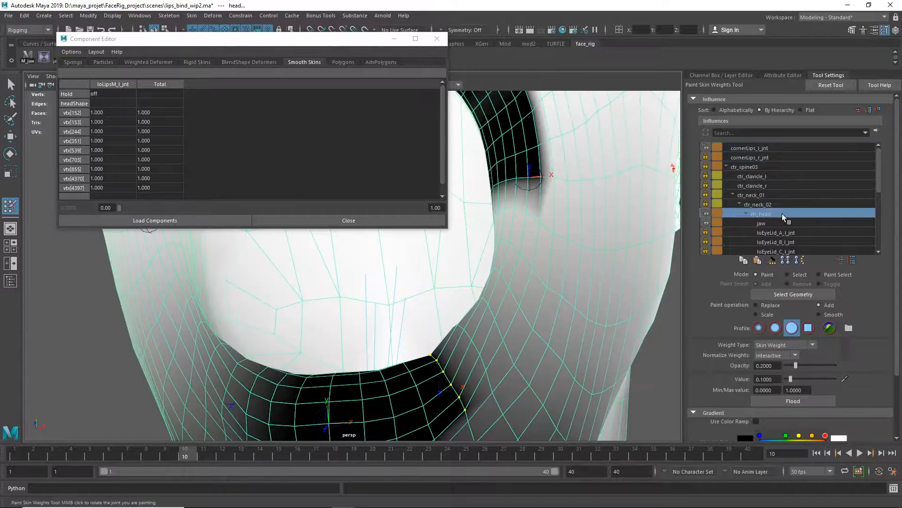
{"action": "left_click", "coordinate": [766, 221]}
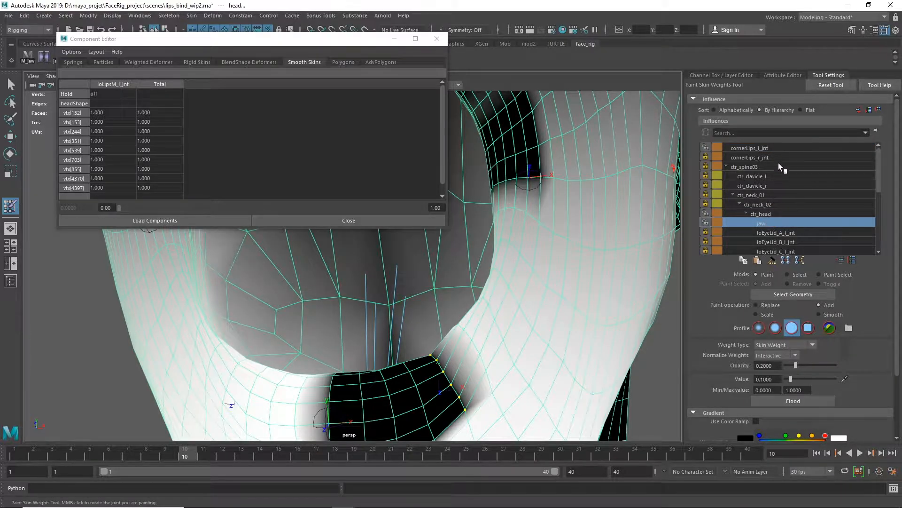
{"action": "left_click", "coordinate": [777, 148]}
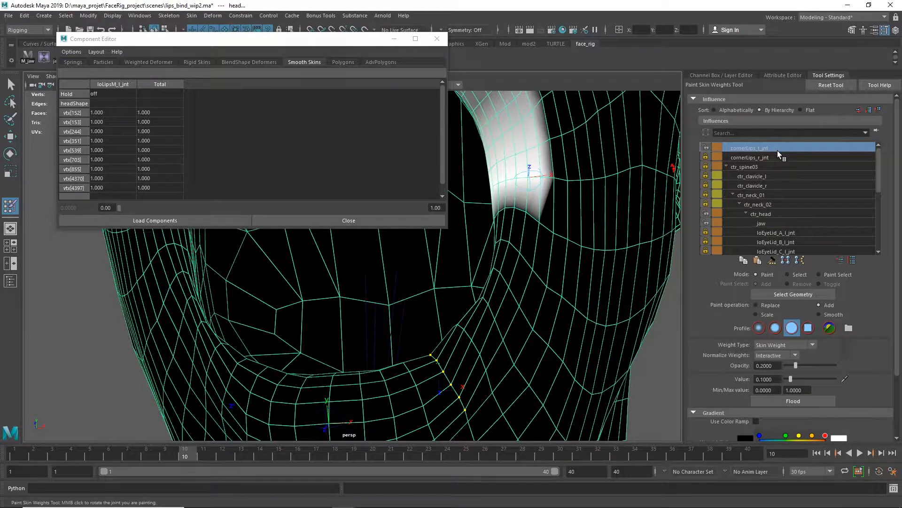
Compare the loLipsM_l_jnt and loLips_c_jnt influences, and lock loLips_c_jnt and upLipsM_l_jnt.
{"action": "left_click_drag", "start_coordinate": [879, 177], "coordinate": [865, 229]}
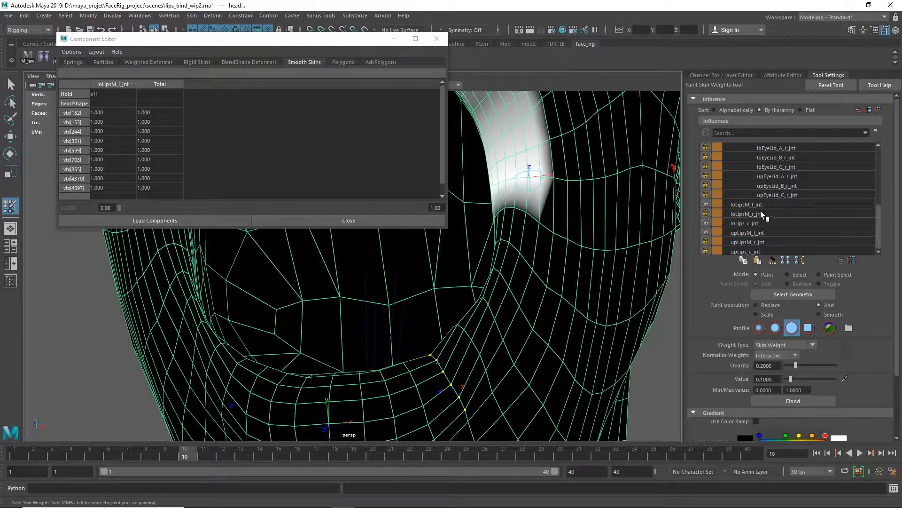
{"action": "left_click", "coordinate": [749, 203]}
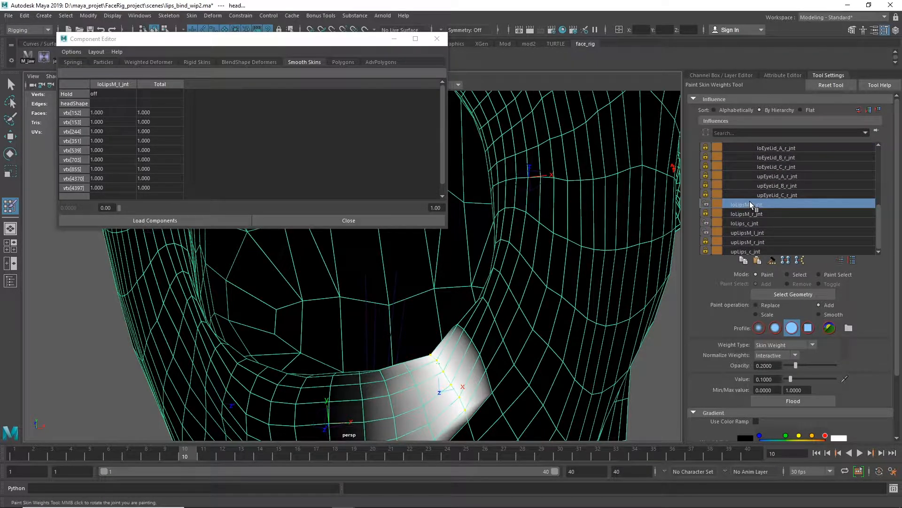
{"action": "left_click", "coordinate": [752, 223]}
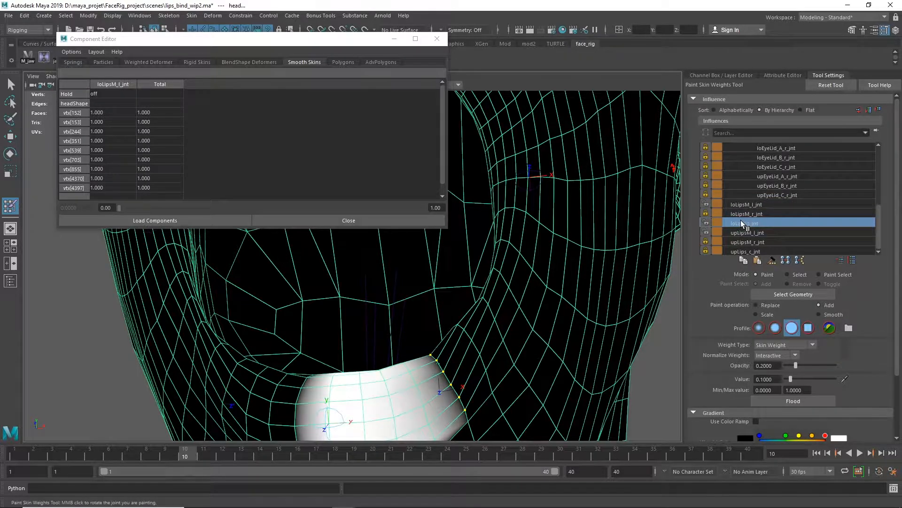
{"action": "left_click", "coordinate": [706, 223]}
{"action": "left_click_drag", "start_coordinate": [881, 224], "coordinate": [898, 155]}
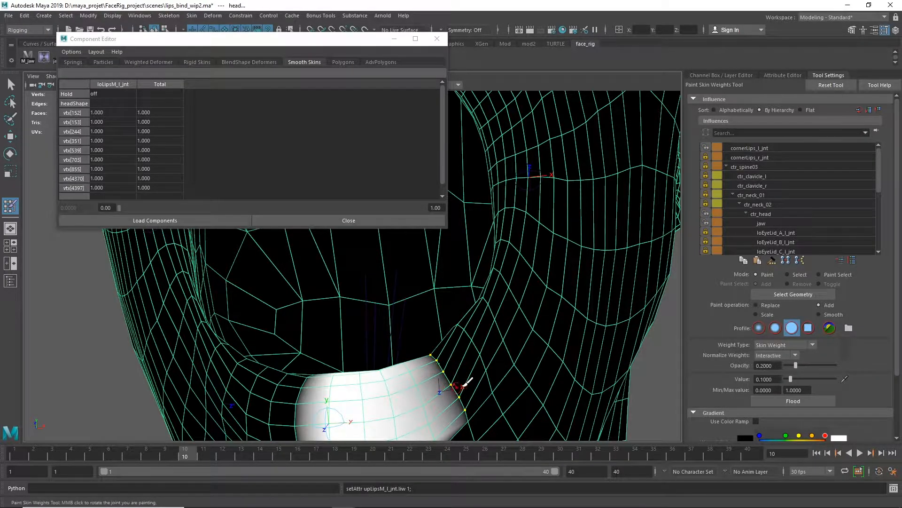
Make cornerLips_l_jnt the active influence for painting the selected lip column.
{"action": "right_click_drag", "start_coordinate": [503, 398], "coordinate": [566, 349], "text": "alt"}
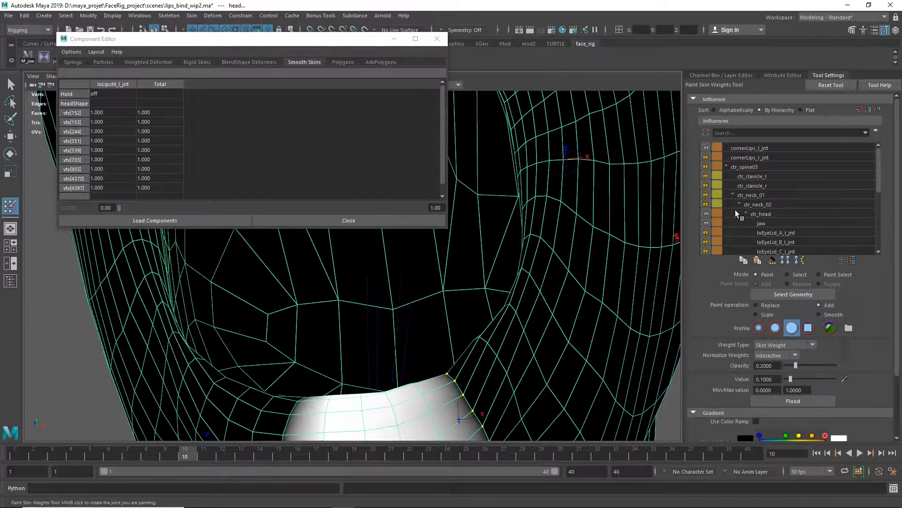
{"action": "left_click", "coordinate": [769, 150]}
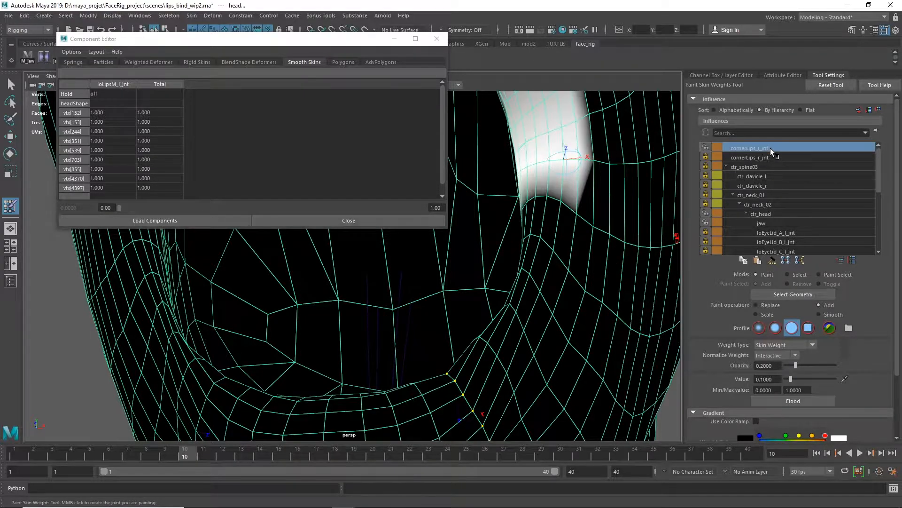
{"action": "mouse_move", "coordinate": [518, 378]}
{"action": "left_mouse_down", "text": "alt"}
{"action": "mouse_move", "coordinate": [489, 368]}
{"action": "mouse_move", "coordinate": [495, 358]}
{"action": "left_mouse_up", "text": "alt"}
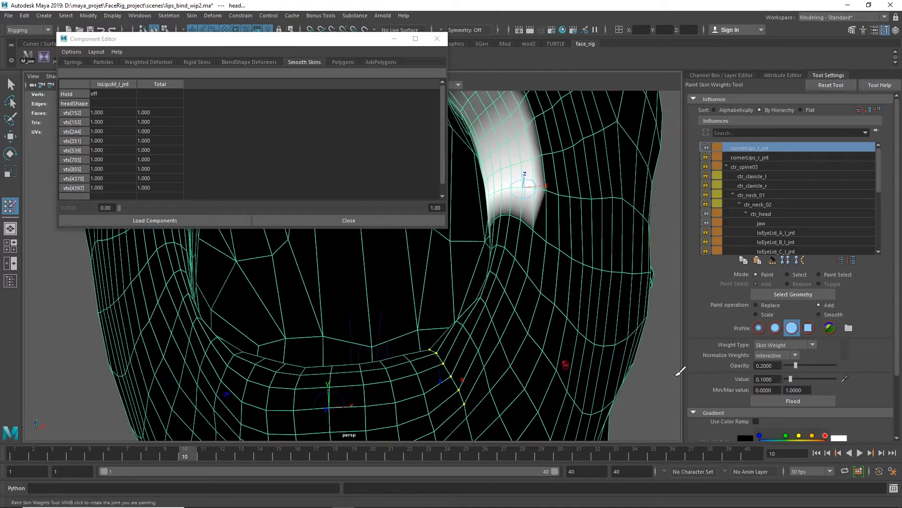
Try flooding the column with cornerLips_l_jnt weight at opacity 1 and value 0.1, and undo the flood.
{"action": "left_click", "coordinate": [780, 365]}
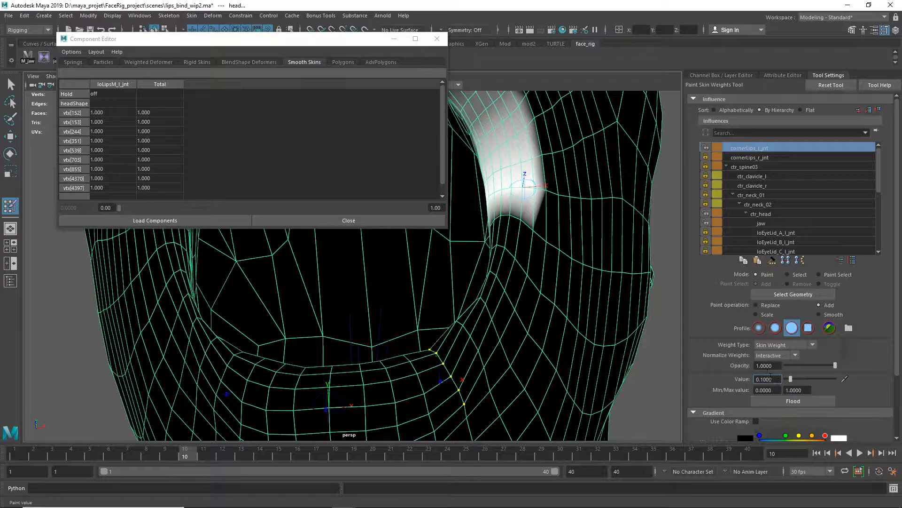
{"action": "scroll", "coordinate": [602, 380], "scroll_direction": "up", "scroll_amount": 5}
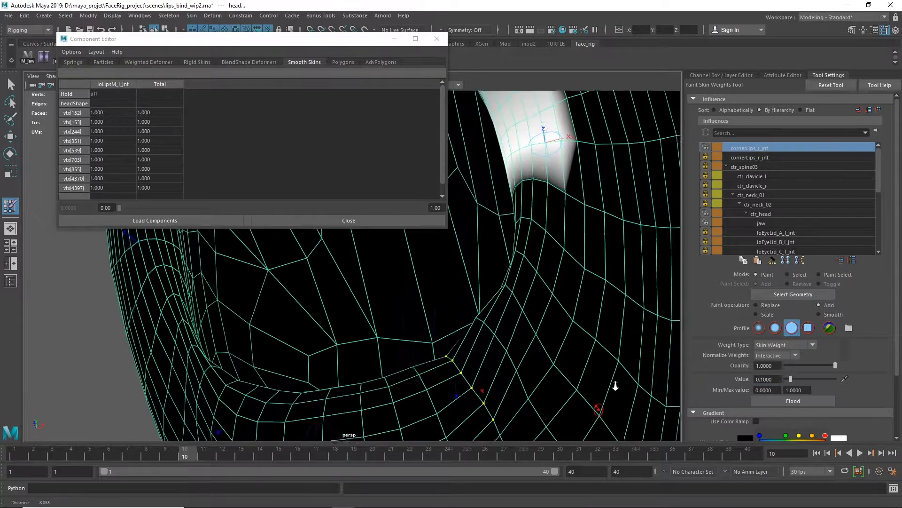
{"action": "middle_click_drag", "start_coordinate": [611, 364], "coordinate": [615, 302], "text": "alt"}
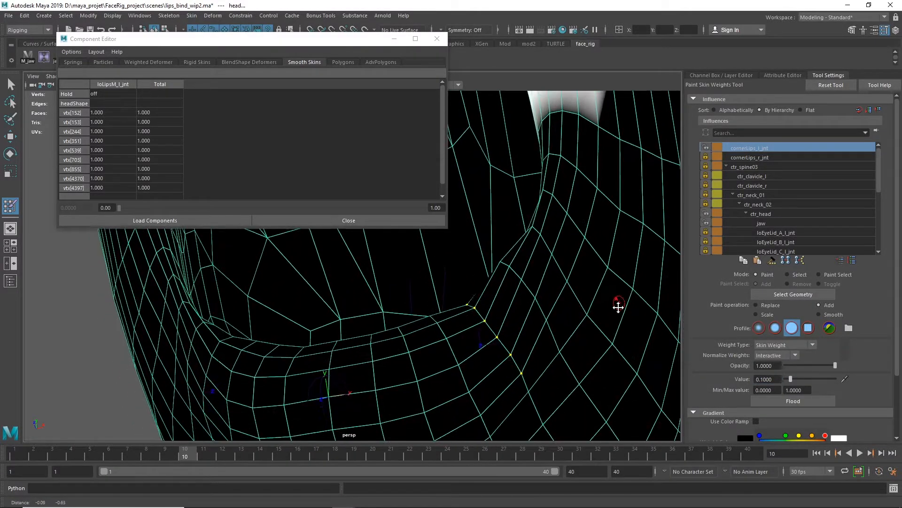
{"action": "left_click", "coordinate": [799, 400]}
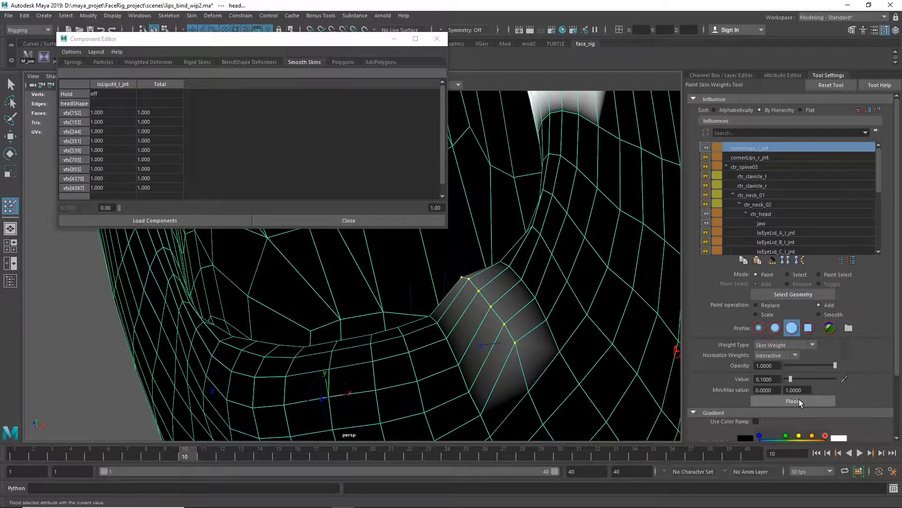
{"action": "key", "text": "ctrl+z"}
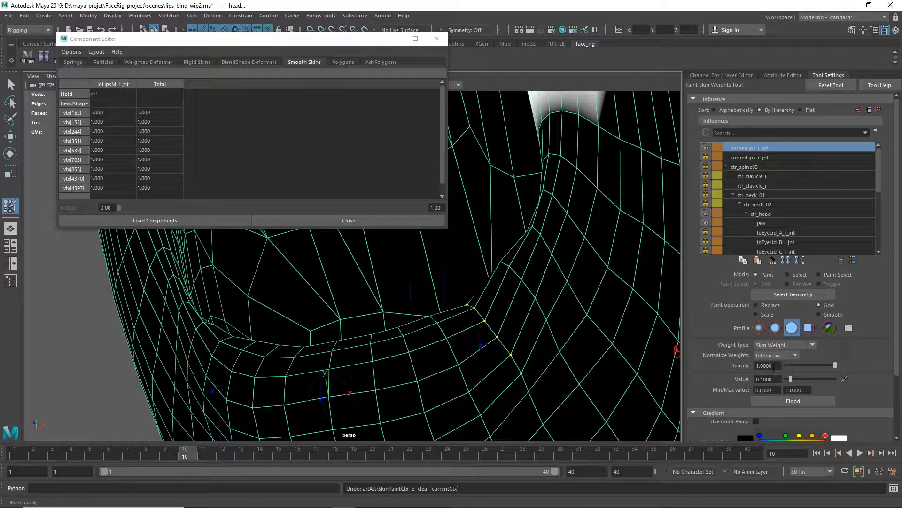
Flood the selected column repeatedly with cornerLips_l_jnt weight at opacity 0.1 and value 0.1.
{"action": "left_click", "coordinate": [774, 367]}
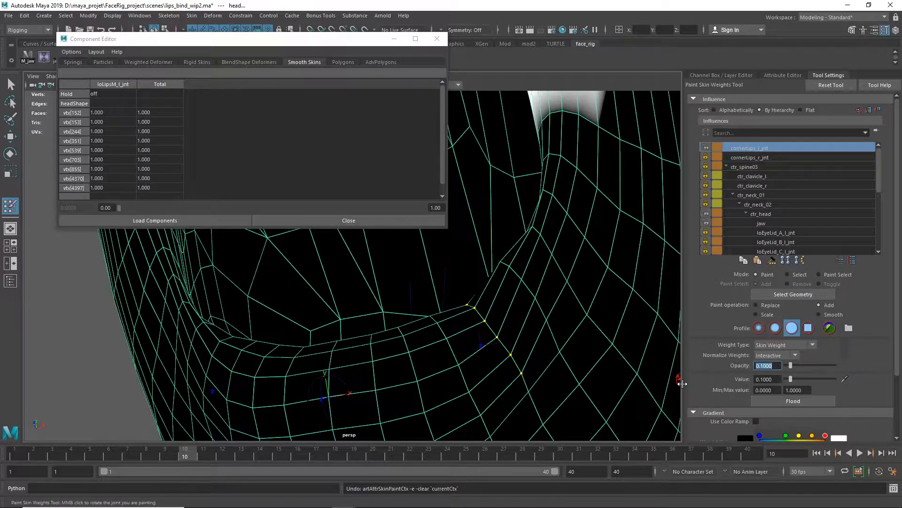
{"action": "left_click", "coordinate": [785, 401]}
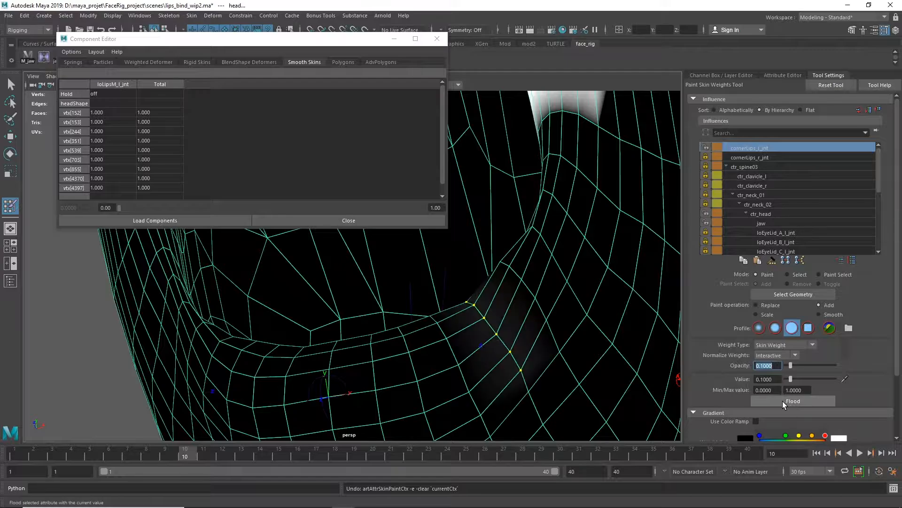
{"action": "left_click", "coordinate": [782, 401]}
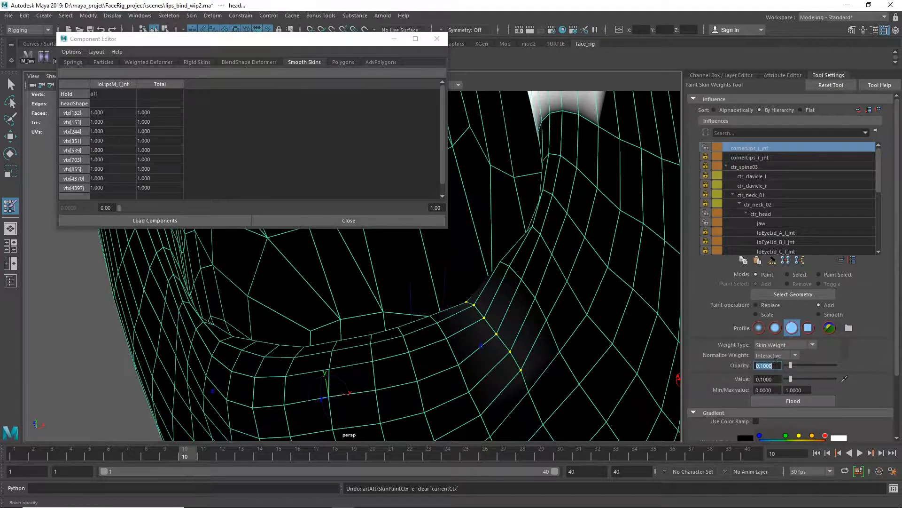
{"action": "left_click", "coordinate": [780, 400]}
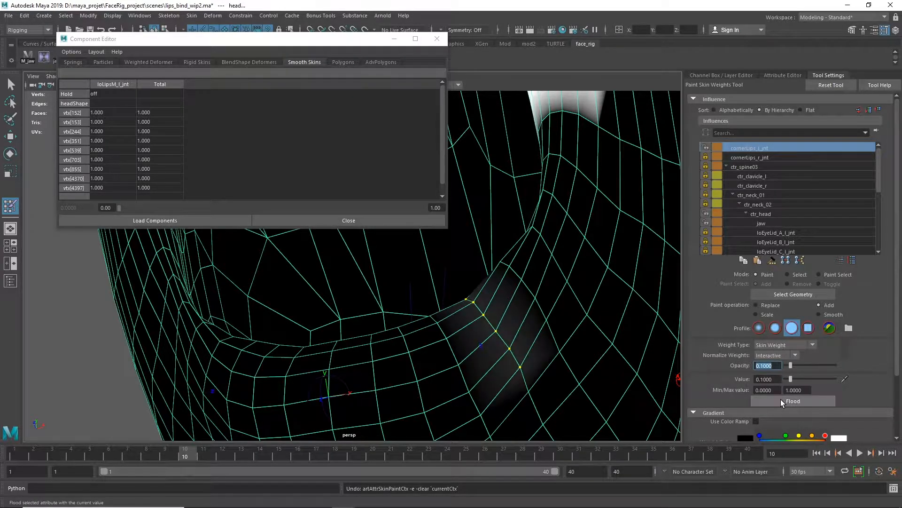
{"action": "left_click", "coordinate": [780, 400]}
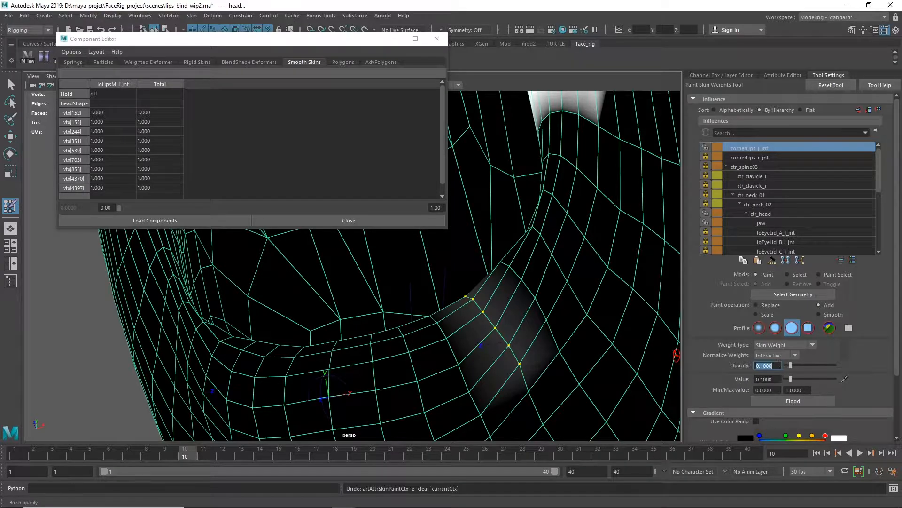
Raise the opacity to 1 and flood more cornerLips_l_jnt weight onto the column at value 0.1.
{"action": "type", "text": "1"}
{"action": "key", "text": "Return"}
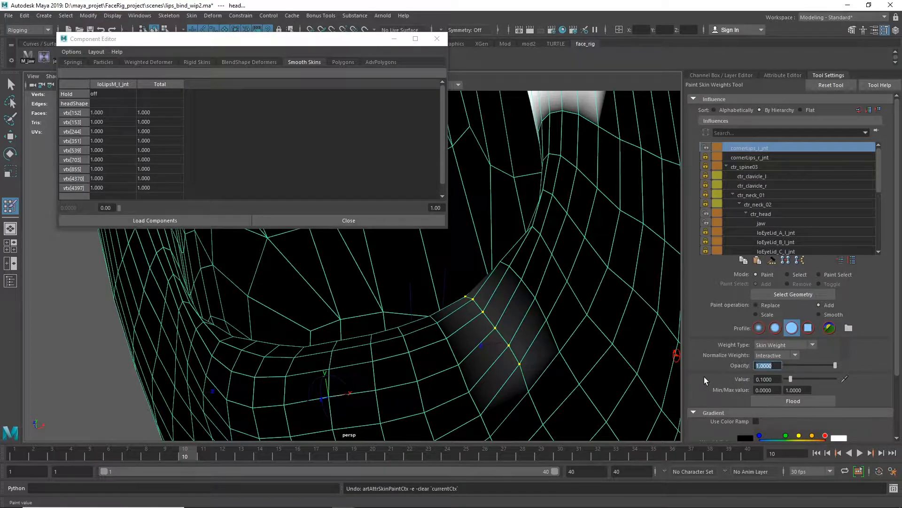
{"action": "left_click", "coordinate": [800, 401]}
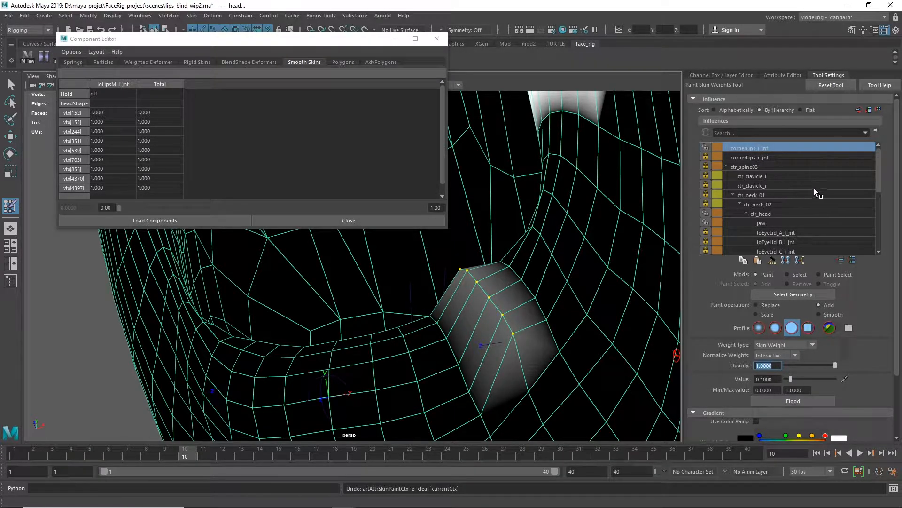
Flood loLipsM_l_jnt weight back onto the column at opacity 1 and value 0.1, and leave the paint tool.
{"action": "scroll", "coordinate": [815, 188], "scroll_direction": "down", "scroll_amount": 5}
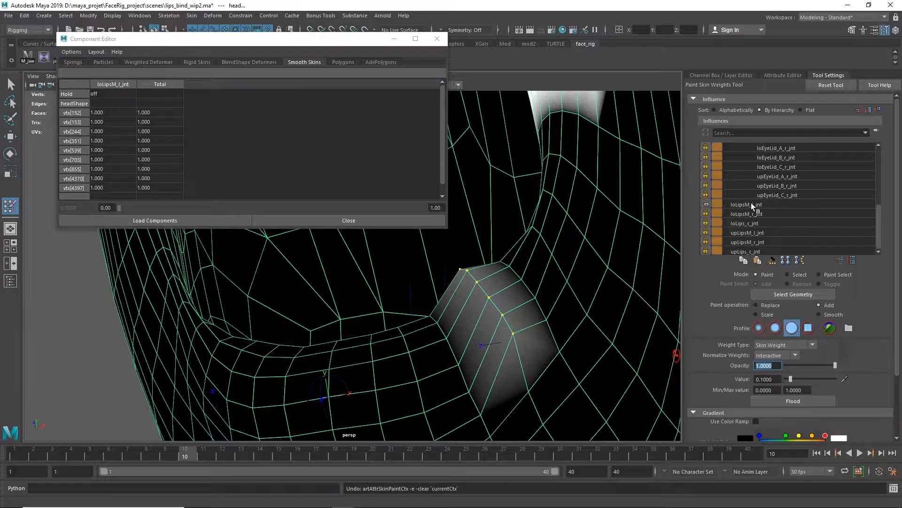
{"action": "left_click", "coordinate": [752, 204]}
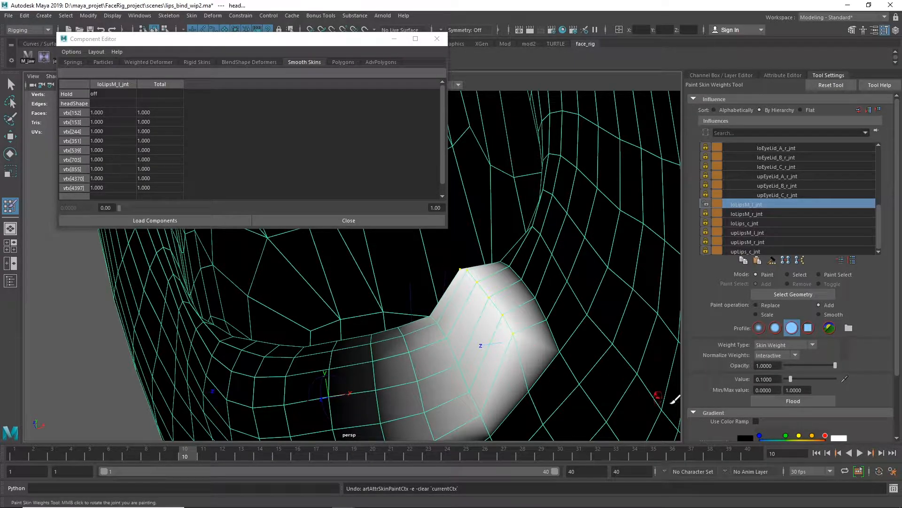
{"action": "left_click", "coordinate": [794, 401]}
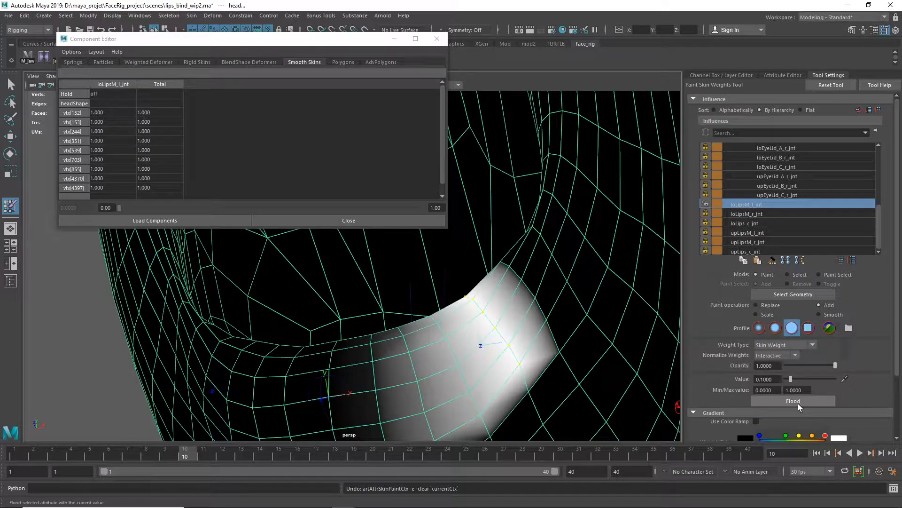
{"action": "mouse_move", "coordinate": [545, 369]}
{"action": "left_mouse_down", "text": "alt"}
{"action": "mouse_move", "coordinate": [552, 379]}
{"action": "mouse_move", "coordinate": [548, 371]}
{"action": "mouse_move", "coordinate": [611, 356]}
{"action": "mouse_move", "coordinate": [543, 369]}
{"action": "left_mouse_up", "text": "alt"}
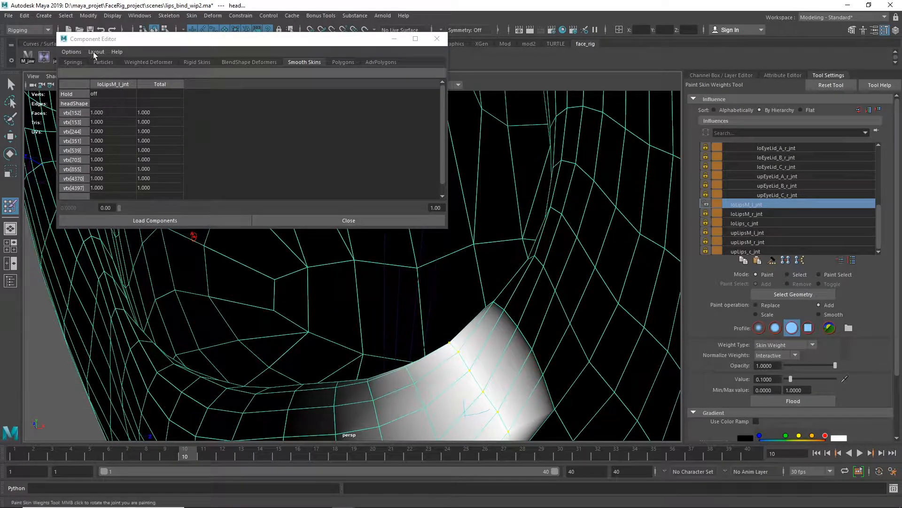
{"action": "left_click", "coordinate": [14, 83]}
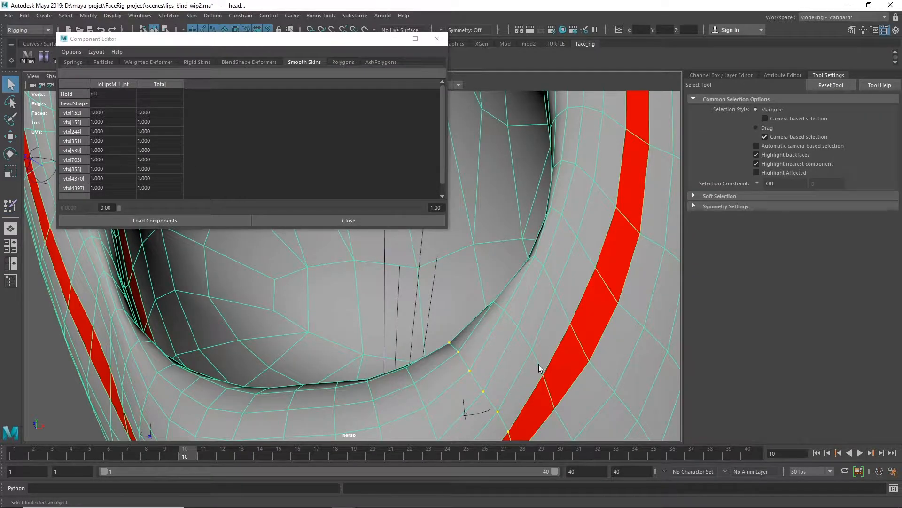
Select the next lip edge column towards the mouth corner, from outer to inner lip, and convert it to vertices.
{"action": "right_click_drag", "start_coordinate": [539, 239], "coordinate": [544, 213]}
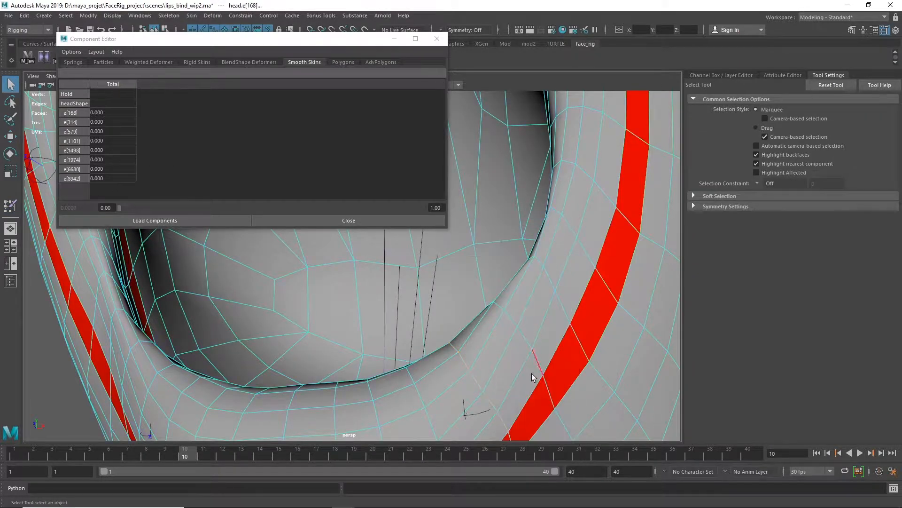
{"action": "left_click", "coordinate": [536, 357]}
{"action": "left_click_drag", "start_coordinate": [536, 353], "coordinate": [573, 395], "text": "alt"}
{"action": "double_click", "coordinate": [439, 285]}
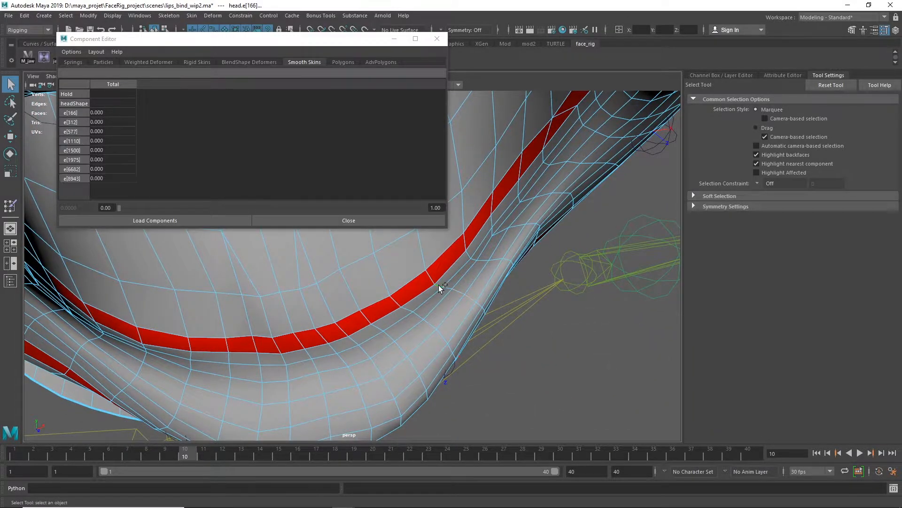
{"action": "left_click_drag", "start_coordinate": [543, 360], "coordinate": [461, 318], "text": "alt"}
{"action": "right_click_drag", "start_coordinate": [461, 319], "coordinate": [453, 352], "text": "alt"}
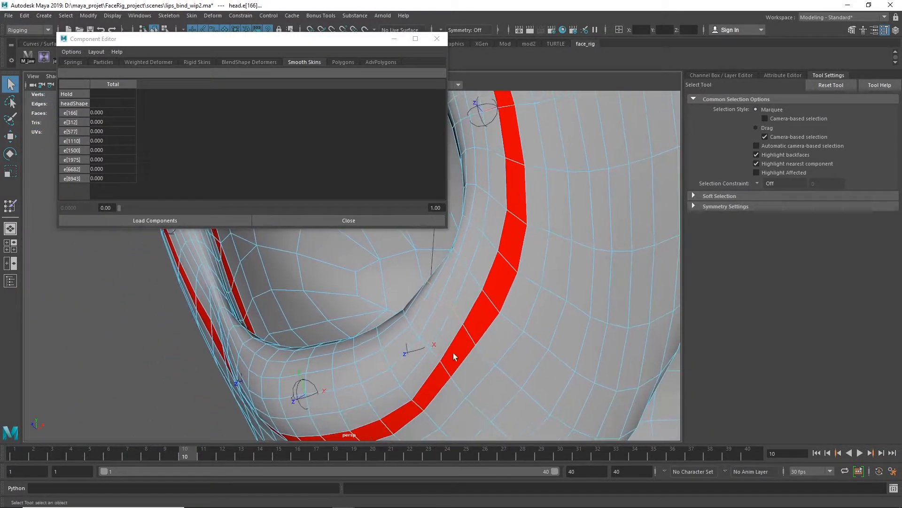
{"action": "left_click_drag", "start_coordinate": [453, 352], "coordinate": [583, 368], "text": "alt"}
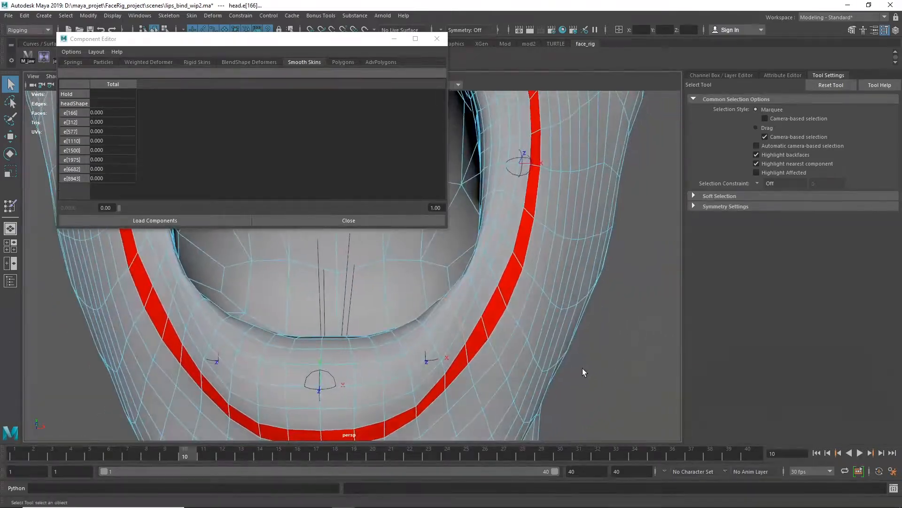
{"action": "key", "text": "ctrl+F9"}
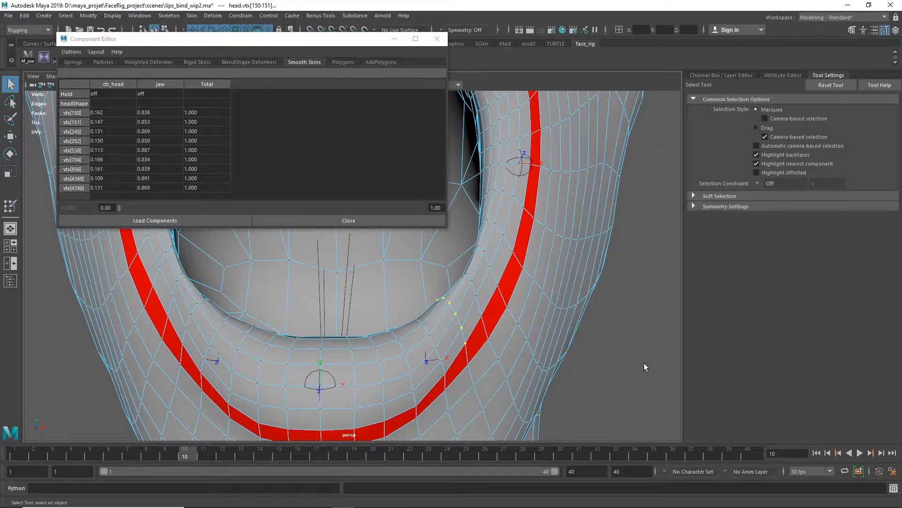
Flood the selected lip vertex column with loLipsM_l_jnt weight at opacity 1 and value 1.
{"action": "left_click_drag", "start_coordinate": [643, 363], "coordinate": [540, 337], "text": "alt"}
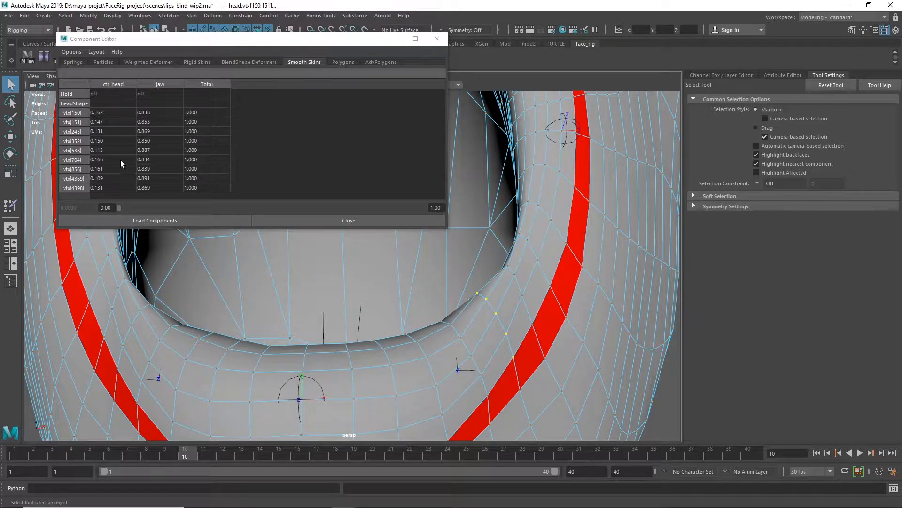
{"action": "left_click", "coordinate": [10, 205]}
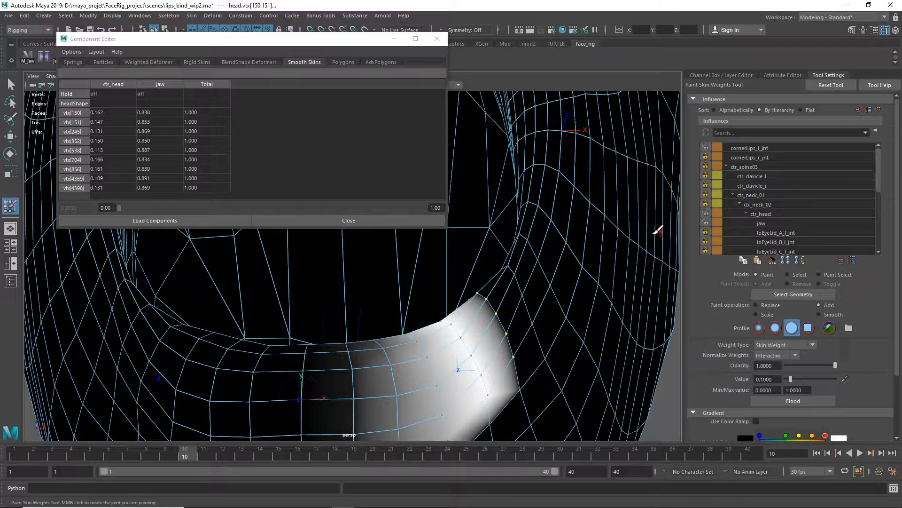
{"action": "mouse_move", "coordinate": [540, 288]}
{"action": "middle_mouse_down", "text": "alt"}
{"action": "mouse_move", "coordinate": [489, 314]}
{"action": "mouse_move", "coordinate": [496, 268]}
{"action": "mouse_move", "coordinate": [557, 365]}
{"action": "mouse_move", "coordinate": [593, 297]}
{"action": "mouse_move", "coordinate": [585, 280]}
{"action": "middle_mouse_up", "text": "alt"}
{"action": "right_click_drag", "start_coordinate": [546, 337], "coordinate": [651, 344], "text": "alt"}
{"action": "mouse_move", "coordinate": [576, 334]}
{"action": "middle_mouse_down", "text": "alt"}
{"action": "mouse_move", "coordinate": [554, 308]}
{"action": "mouse_move", "coordinate": [475, 263]}
{"action": "middle_mouse_up", "text": "alt"}
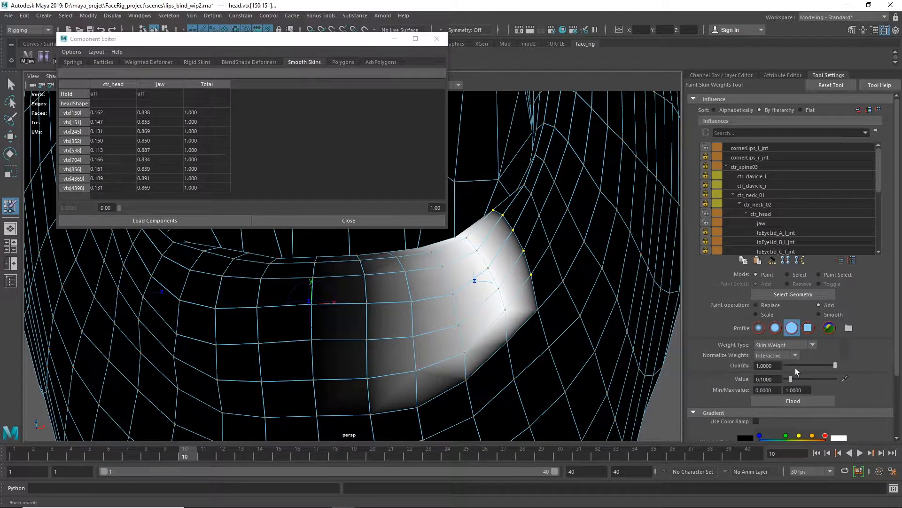
{"action": "left_click_drag", "start_coordinate": [794, 380], "coordinate": [870, 379]}
{"action": "left_click", "coordinate": [794, 400]}
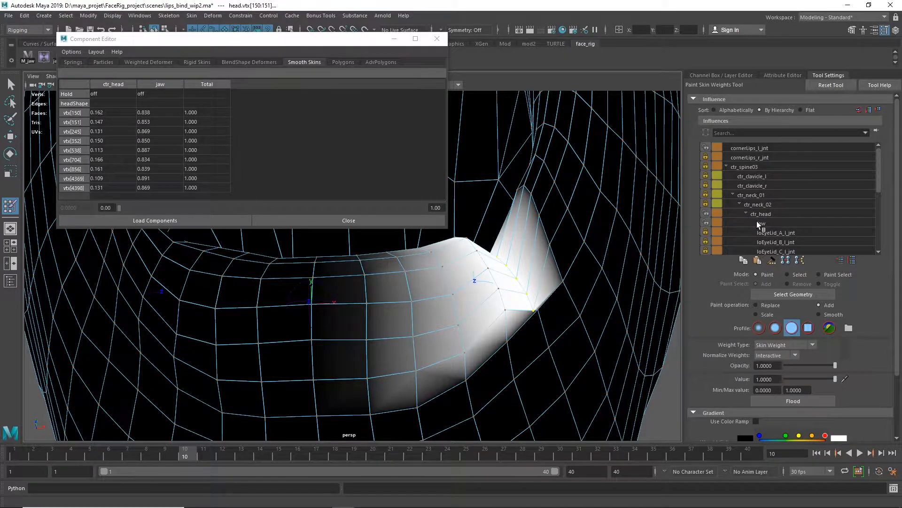
Flood cornerLips_l_jnt weight onto the same column at opacity 1 and value 0.1.
{"action": "left_click", "coordinate": [760, 148]}
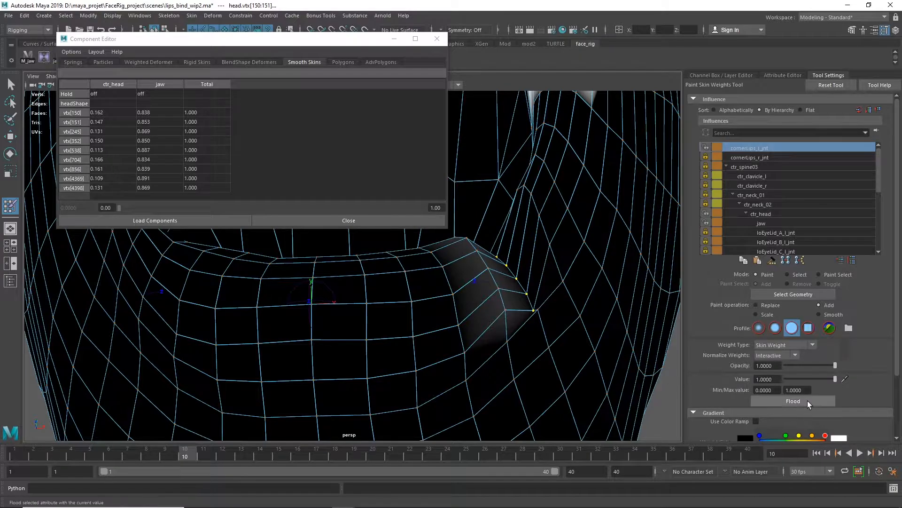
{"action": "left_click", "coordinate": [774, 380]}
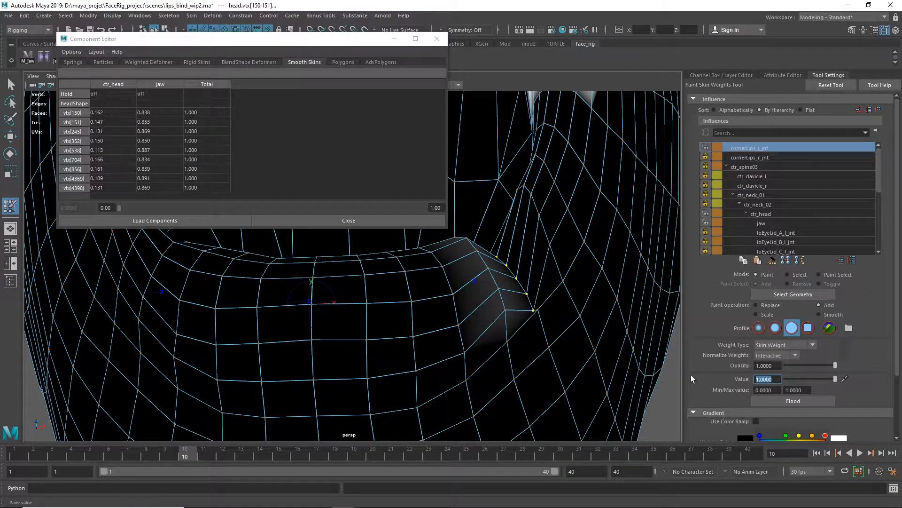
{"action": "key", "text": "BackSpace"}
{"action": "type", "text": ".1"}
{"action": "key", "text": "Return"}
{"action": "left_click", "coordinate": [807, 403]}
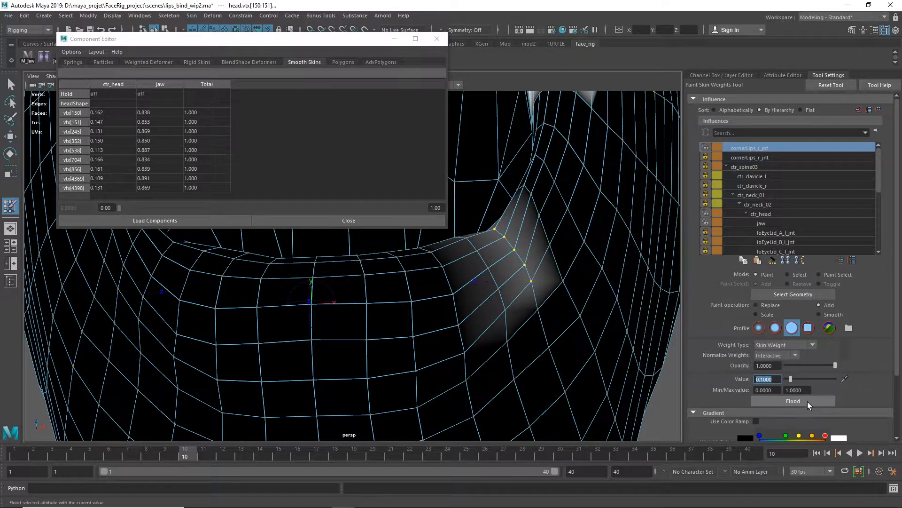
Lower the opacity to 0.4 and flood more cornerLips_l_jnt weight onto the column.
{"action": "mouse_move", "coordinate": [548, 371]}
{"action": "left_mouse_down", "text": "alt"}
{"action": "mouse_move", "coordinate": [526, 375]}
{"action": "mouse_move", "coordinate": [645, 359]}
{"action": "mouse_move", "coordinate": [606, 371]}
{"action": "mouse_move", "coordinate": [808, 371]}
{"action": "left_mouse_up", "text": "alt"}
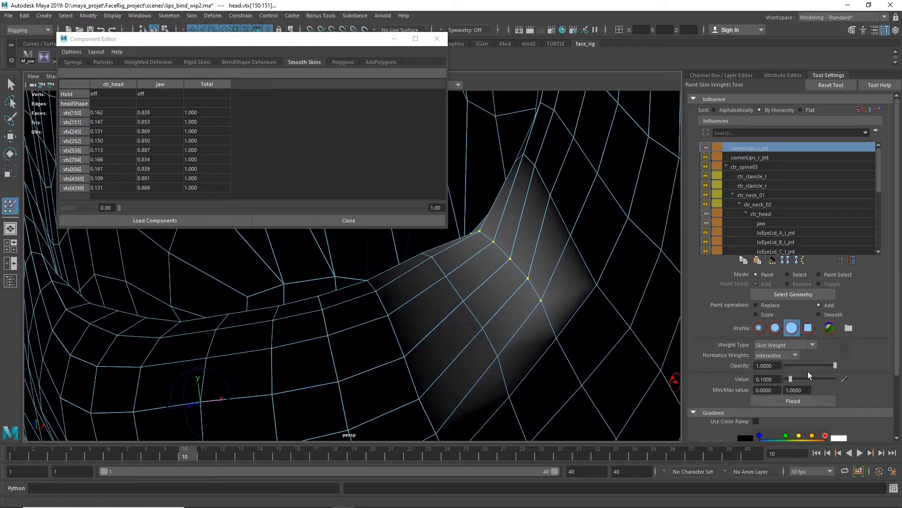
{"action": "left_click", "coordinate": [777, 365]}
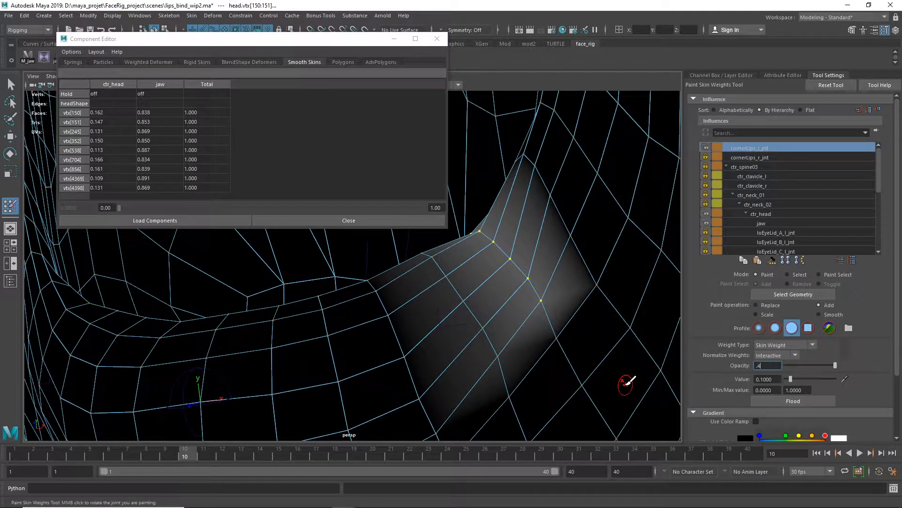
{"action": "left_click_drag", "start_coordinate": [458, 357], "coordinate": [505, 329], "text": "alt"}
{"action": "left_click", "coordinate": [807, 401]}
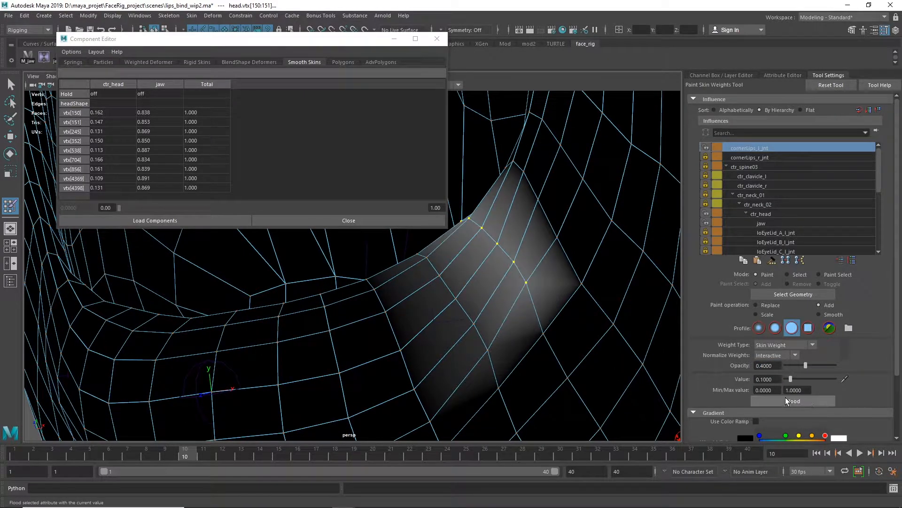
{"action": "mouse_move", "coordinate": [589, 362]}
{"action": "left_mouse_down", "text": "alt"}
{"action": "mouse_move", "coordinate": [568, 376]}
{"action": "mouse_move", "coordinate": [570, 366]}
{"action": "mouse_move", "coordinate": [627, 393]}
{"action": "mouse_move", "coordinate": [617, 365]}
{"action": "mouse_move", "coordinate": [625, 363]}
{"action": "left_mouse_up", "text": "alt"}
{"action": "middle_click_drag", "start_coordinate": [624, 362], "coordinate": [597, 366], "text": "alt"}
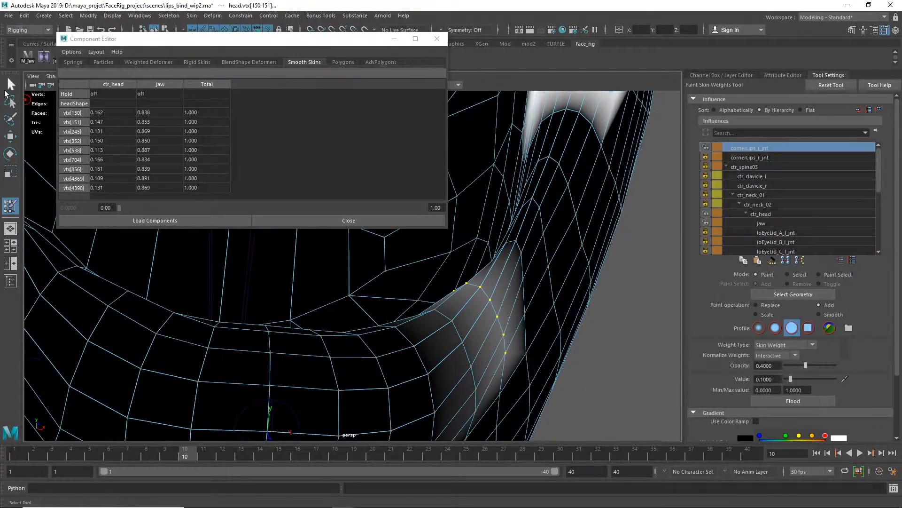
Select the following lip edge column towards the mouth corner, from outer to inner lip, and convert it to vertices.
{"action": "left_click", "coordinate": [11, 84]}
{"action": "left_click_drag", "start_coordinate": [547, 325], "coordinate": [526, 287], "text": "alt"}
{"action": "right_click_drag", "start_coordinate": [527, 238], "coordinate": [534, 214]}
{"action": "left_click", "coordinate": [531, 260]}
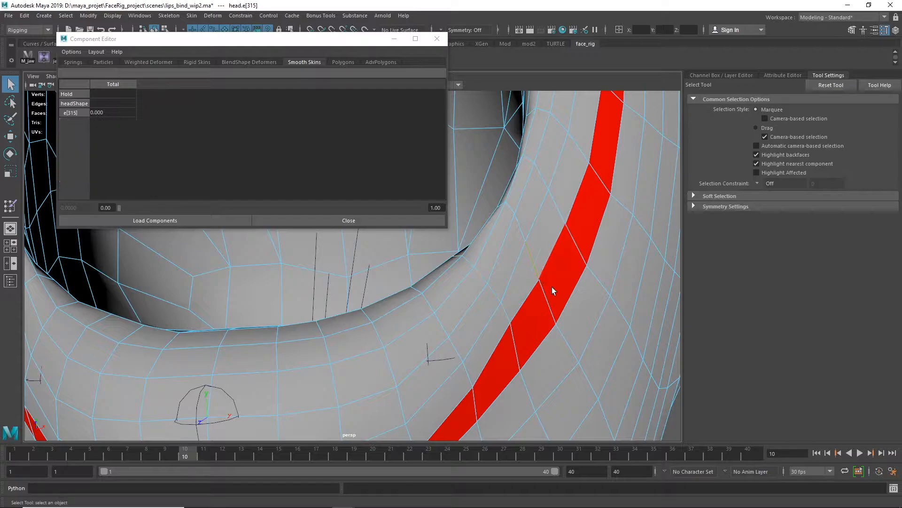
{"action": "left_click_drag", "start_coordinate": [552, 286], "coordinate": [375, 278], "text": "alt"}
{"action": "double_click", "coordinate": [427, 271]}
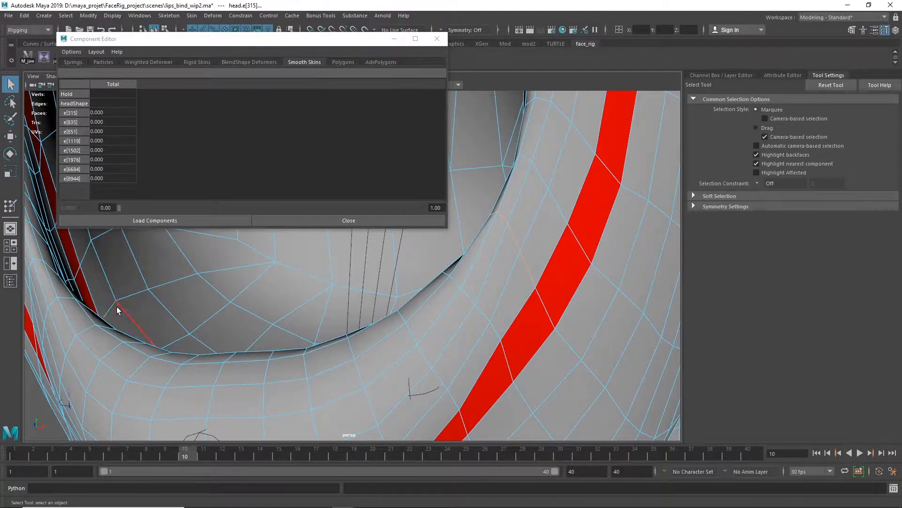
{"action": "left_click", "coordinate": [9, 208]}
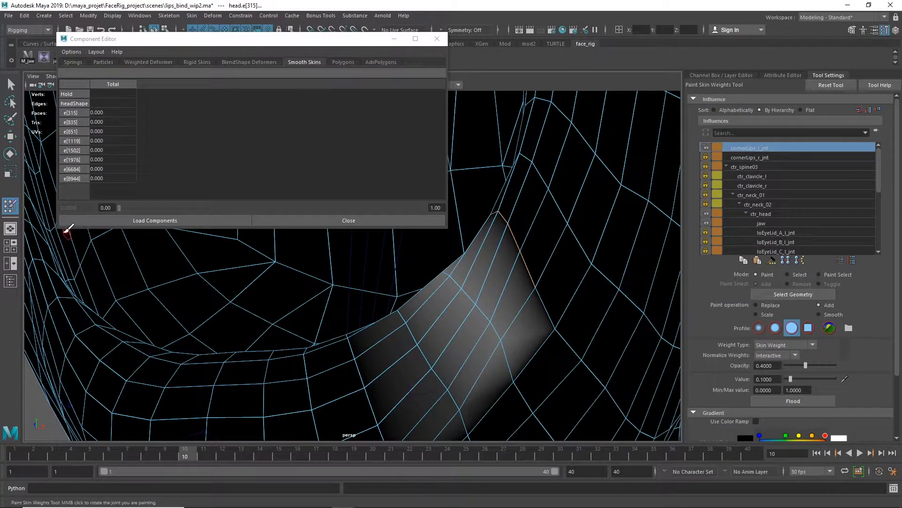
{"action": "left_click", "coordinate": [11, 84]}
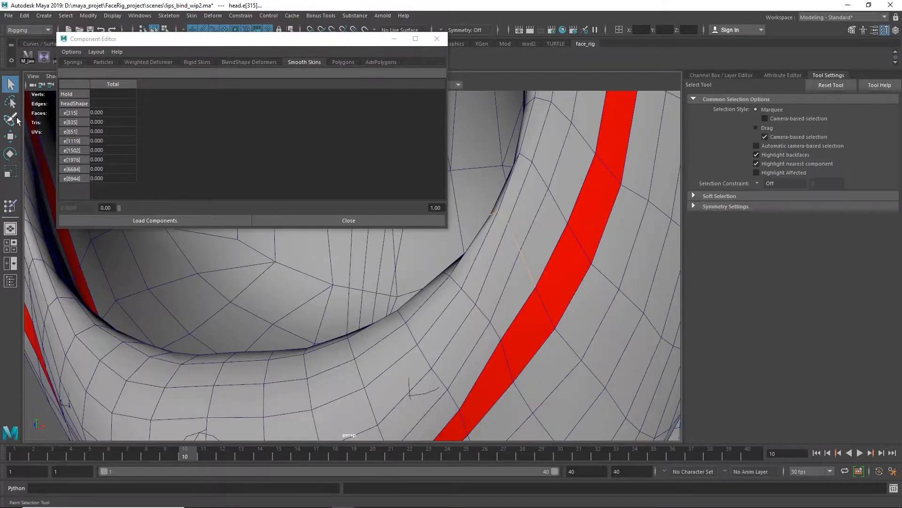
{"action": "key", "text": "ctrl+F9"}
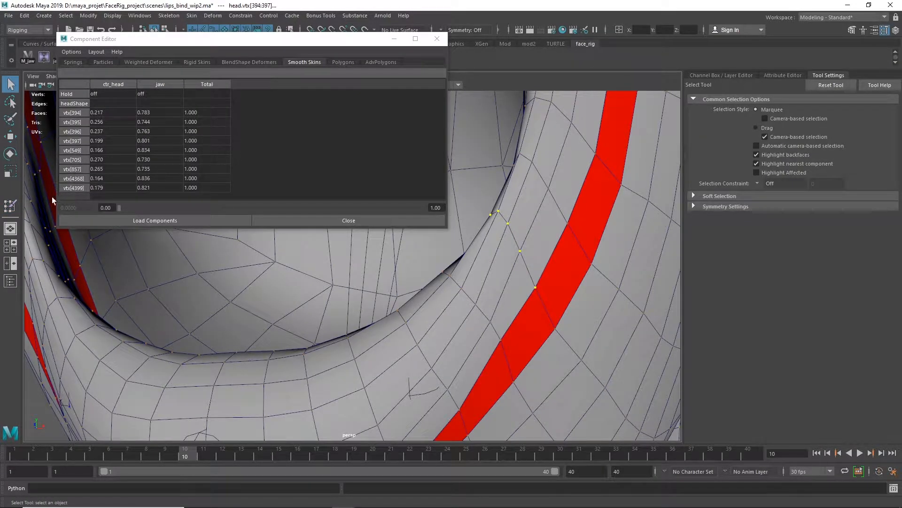
Flood the new vertex column with cornerLips_l_jnt weight at opacity 1 and value 1.
{"action": "left_click", "coordinate": [10, 205]}
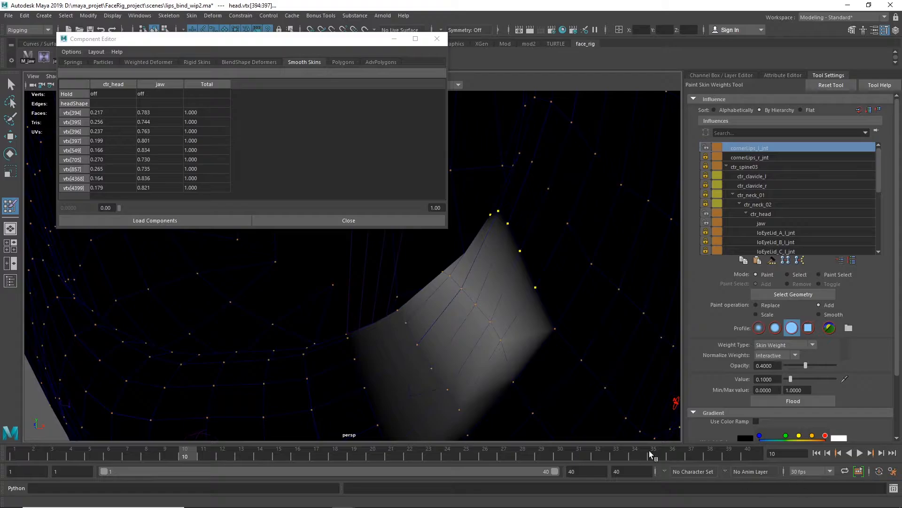
{"action": "mouse_move", "coordinate": [570, 403]}
{"action": "left_mouse_down", "text": "alt"}
{"action": "mouse_move", "coordinate": [596, 413]}
{"action": "mouse_move", "coordinate": [610, 393]}
{"action": "mouse_move", "coordinate": [552, 387]}
{"action": "mouse_move", "coordinate": [580, 416]}
{"action": "mouse_move", "coordinate": [594, 382]}
{"action": "left_mouse_up", "text": "alt"}
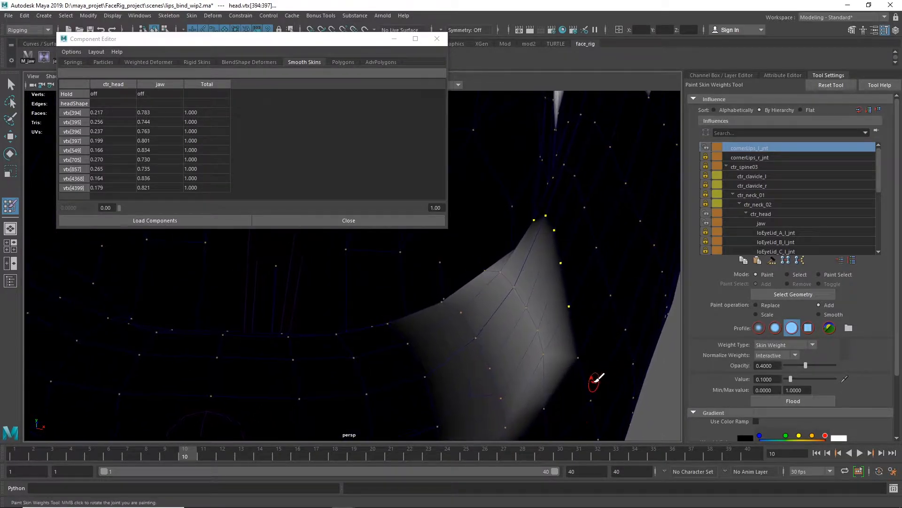
{"action": "right_click_drag", "start_coordinate": [595, 382], "coordinate": [328, 363], "text": "alt"}
{"action": "mouse_move", "coordinate": [478, 329]}
{"action": "right_mouse_down", "text": "alt"}
{"action": "mouse_move", "coordinate": [541, 316]}
{"action": "mouse_move", "coordinate": [576, 335]}
{"action": "mouse_move", "coordinate": [563, 337]}
{"action": "right_mouse_up", "text": "alt"}
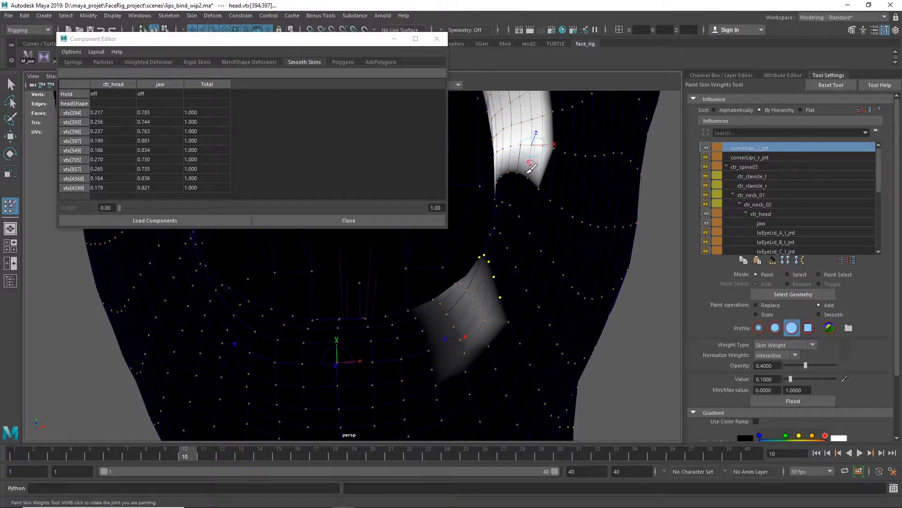
{"action": "right_click_drag", "start_coordinate": [491, 278], "coordinate": [625, 292], "text": "alt"}
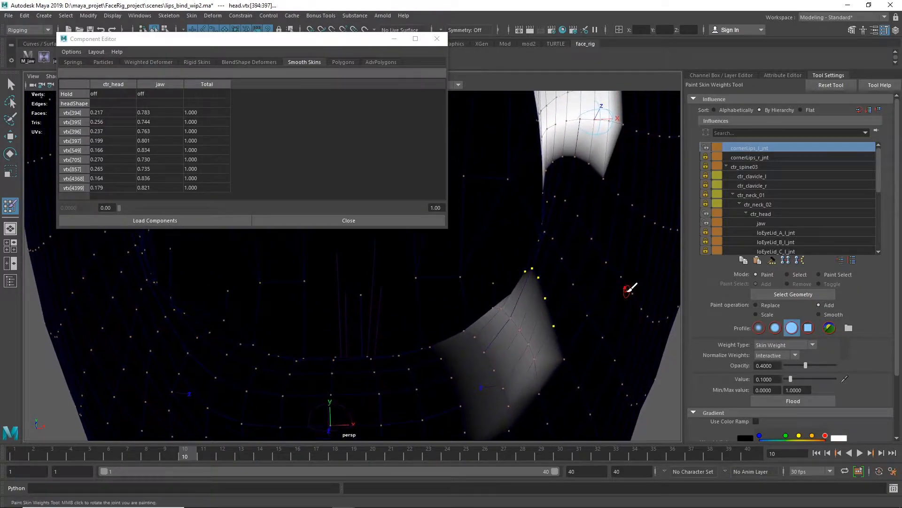
{"action": "right_click_drag", "start_coordinate": [563, 337], "coordinate": [557, 337], "text": "alt"}
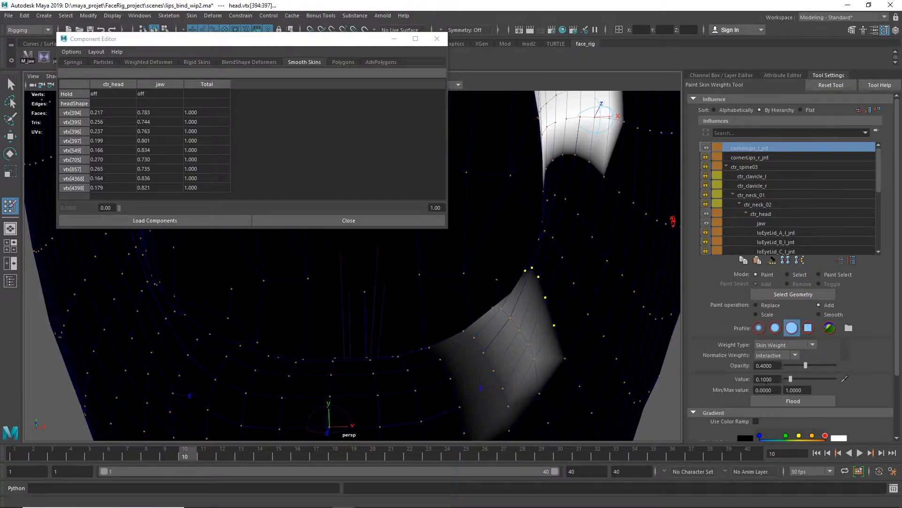
{"action": "left_click_drag", "start_coordinate": [809, 365], "coordinate": [835, 365]}
{"action": "left_click", "coordinate": [800, 399]}
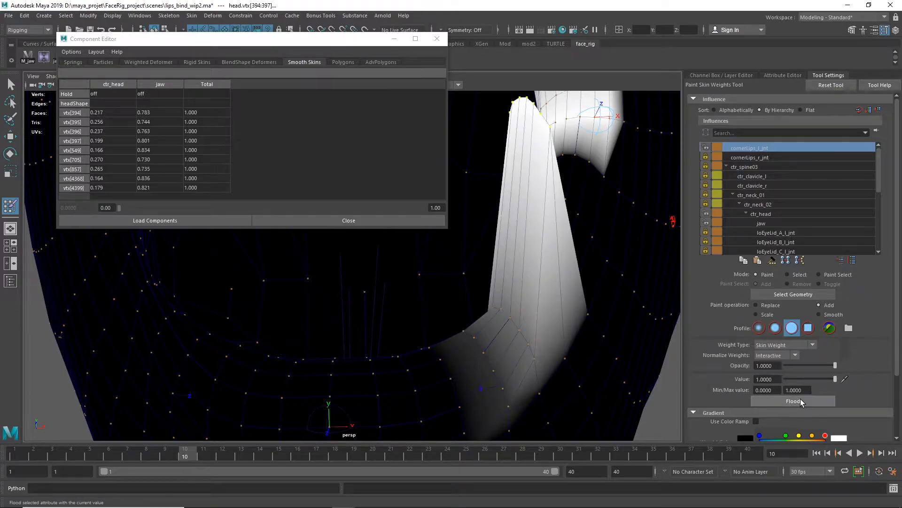
{"action": "left_click_drag", "start_coordinate": [642, 347], "coordinate": [623, 351], "text": "alt"}
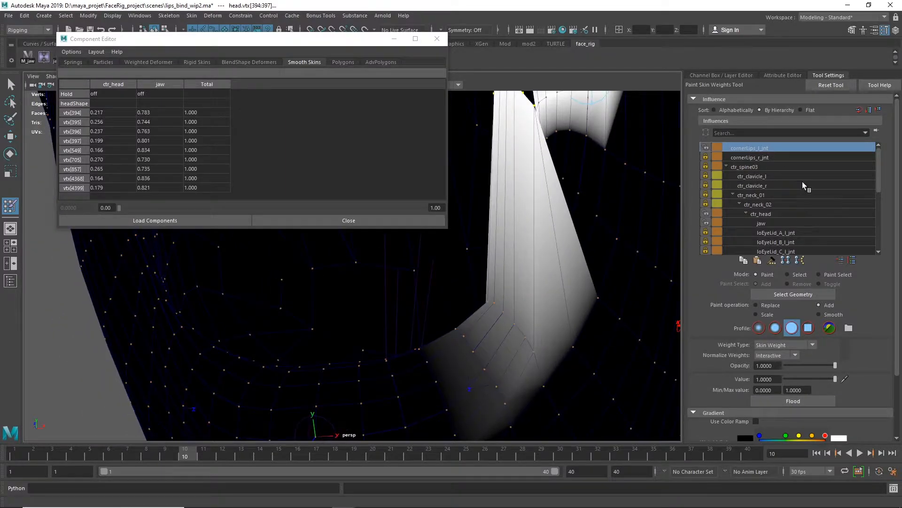
Flood loLipsM_l_jnt weight onto the same column at opacity 1 and value 0.1.
{"action": "scroll", "coordinate": [802, 181], "scroll_direction": "down", "scroll_amount": 3}
{"action": "scroll", "coordinate": [766, 218], "scroll_direction": "down", "scroll_amount": 2}
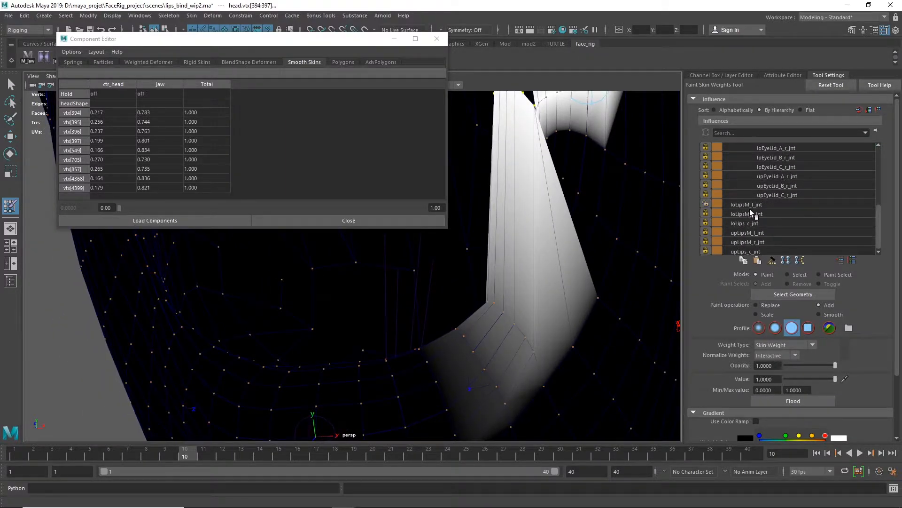
{"action": "left_click", "coordinate": [752, 205]}
{"action": "double_click", "coordinate": [780, 378]}
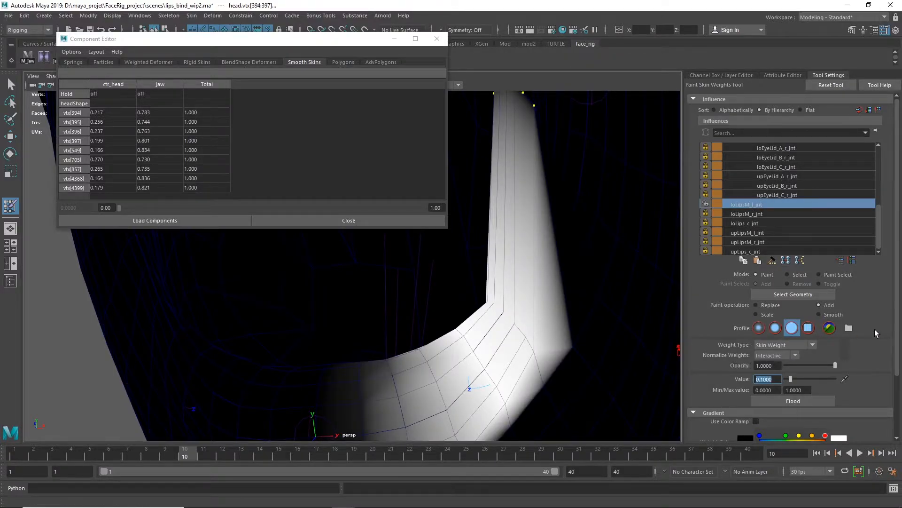
{"action": "scroll", "coordinate": [789, 197], "scroll_direction": "down", "scroll_amount": 2}
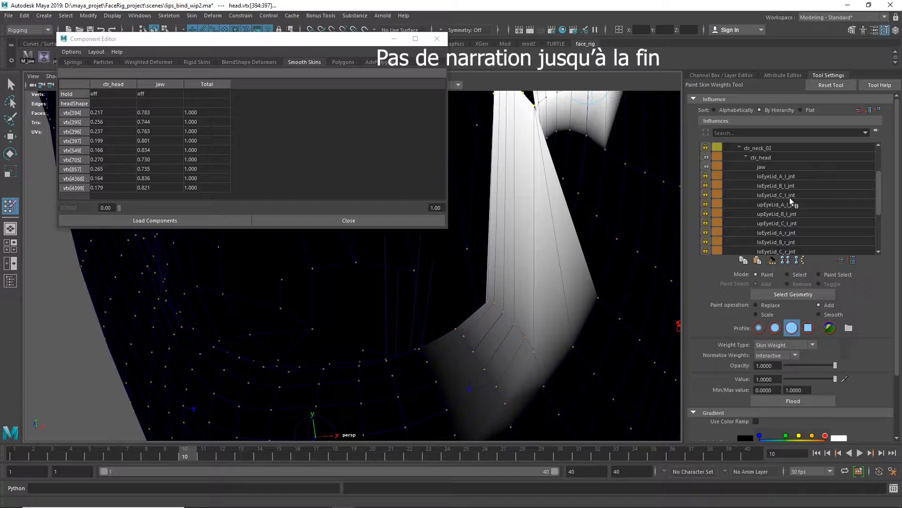
{"action": "scroll", "coordinate": [789, 198], "scroll_direction": "down", "scroll_amount": 3}
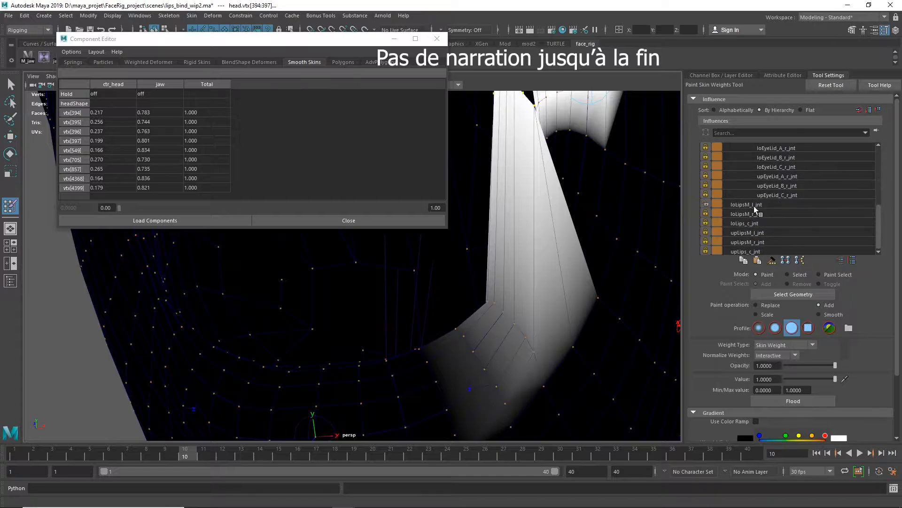
{"action": "left_click", "coordinate": [752, 204]}
{"action": "double_click", "coordinate": [766, 378]}
{"action": "type", "text": "0.1"}
{"action": "key", "text": "Return"}
{"action": "left_click", "coordinate": [788, 399]}
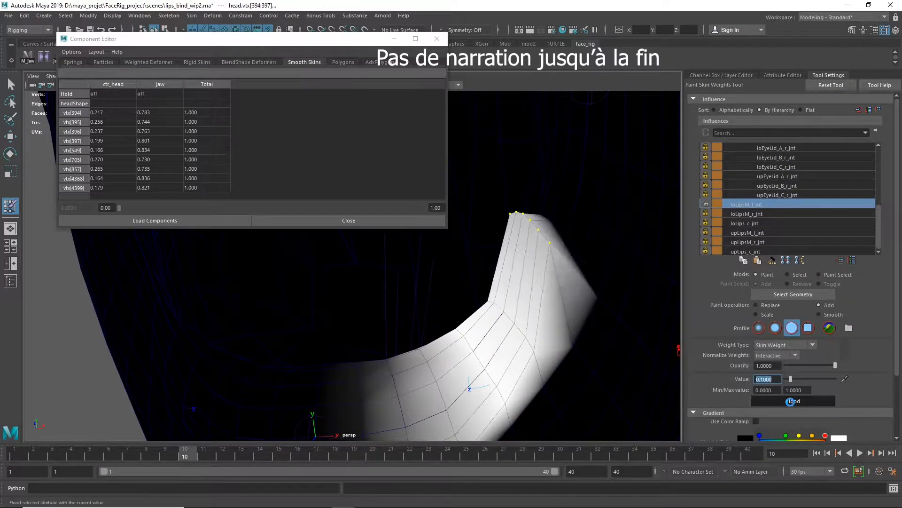
Paint loLipsM_l_jnt weight onto the column's outer vertices at opacity 0.2 and value 0.1, and leave the paint tool.
{"action": "left_click_drag", "start_coordinate": [545, 397], "coordinate": [420, 373], "text": "alt"}
{"action": "double_click", "coordinate": [766, 366]}
{"action": "type", "text": "0.2"}
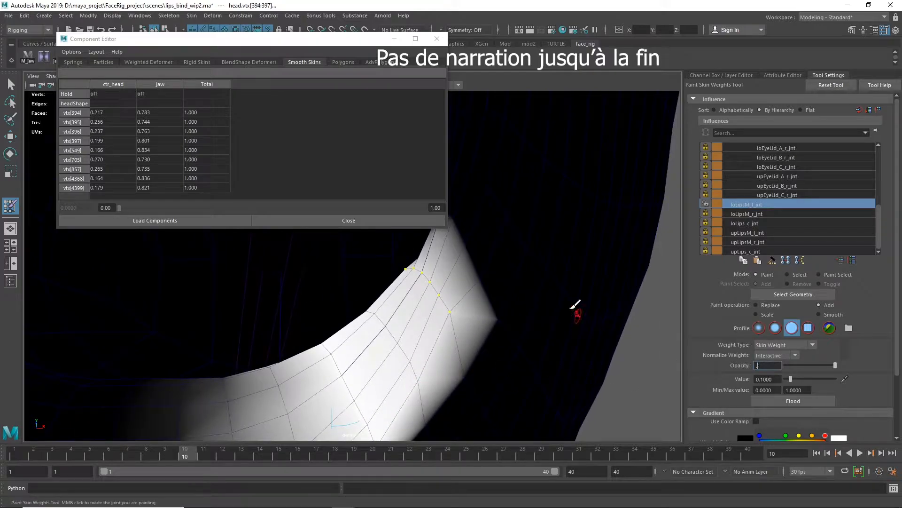
{"action": "key", "text": "Return"}
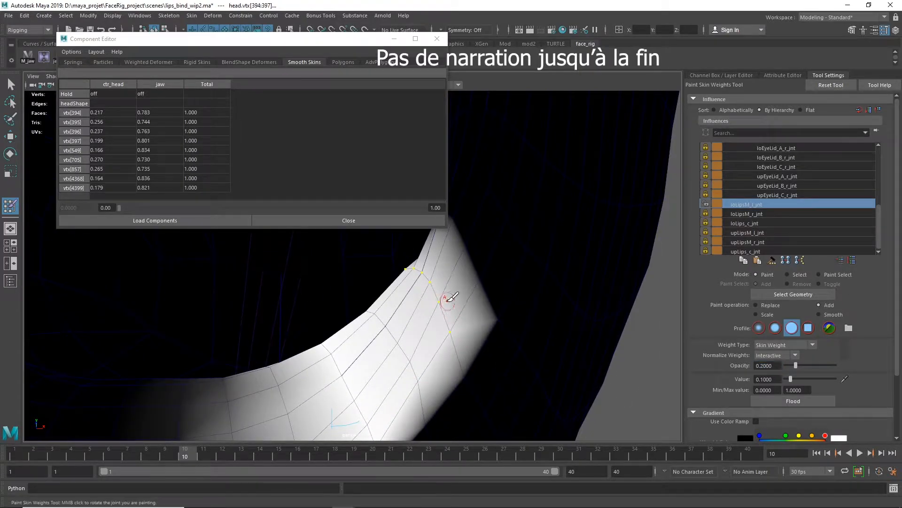
{"action": "mouse_move", "coordinate": [459, 324]}
{"action": "left_mouse_down", "text": "alt"}
{"action": "mouse_move", "coordinate": [490, 349]}
{"action": "mouse_move", "coordinate": [414, 325]}
{"action": "left_mouse_up", "text": "alt"}
{"action": "left_click", "coordinate": [11, 85]}
Switch to edge selection and select an edge of the next lip column towards the mouth corner.
{"action": "mouse_move", "coordinate": [554, 348]}
{"action": "left_mouse_down", "text": "alt"}
{"action": "mouse_move", "coordinate": [647, 373]}
{"action": "mouse_move", "coordinate": [577, 292]}
{"action": "left_mouse_up", "text": "alt"}
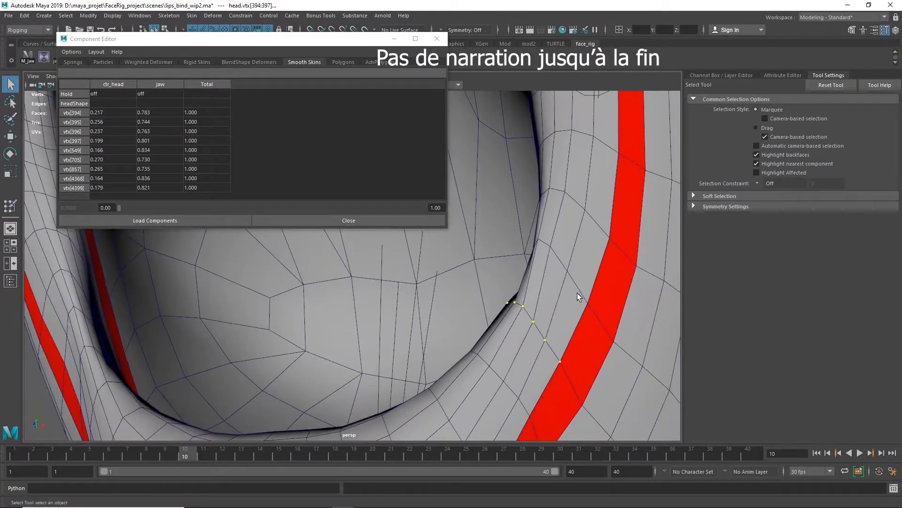
{"action": "right_click_drag", "start_coordinate": [577, 293], "coordinate": [571, 281]}
{"action": "left_click", "coordinate": [571, 281]}
{"action": "left_click_drag", "start_coordinate": [571, 281], "coordinate": [502, 339], "text": "alt"}
{"action": "right_click_drag", "start_coordinate": [501, 339], "coordinate": [501, 351], "text": "alt"}
{"action": "left_click_drag", "start_coordinate": [501, 351], "coordinate": [321, 334], "text": "alt"}
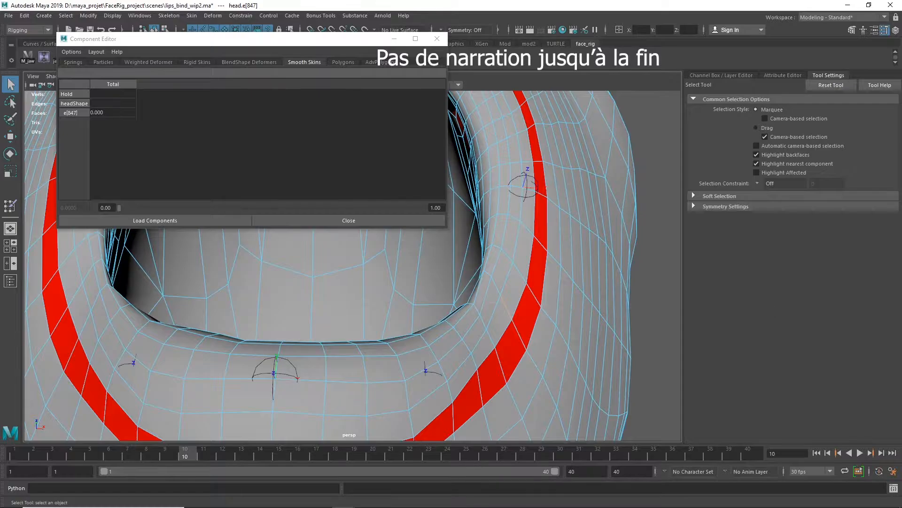
{"action": "mouse_move", "coordinate": [472, 332]}
{"action": "left_mouse_down", "text": "alt"}
{"action": "mouse_move", "coordinate": [470, 359]}
{"action": "mouse_move", "coordinate": [489, 336]}
{"action": "left_mouse_up", "text": "alt"}
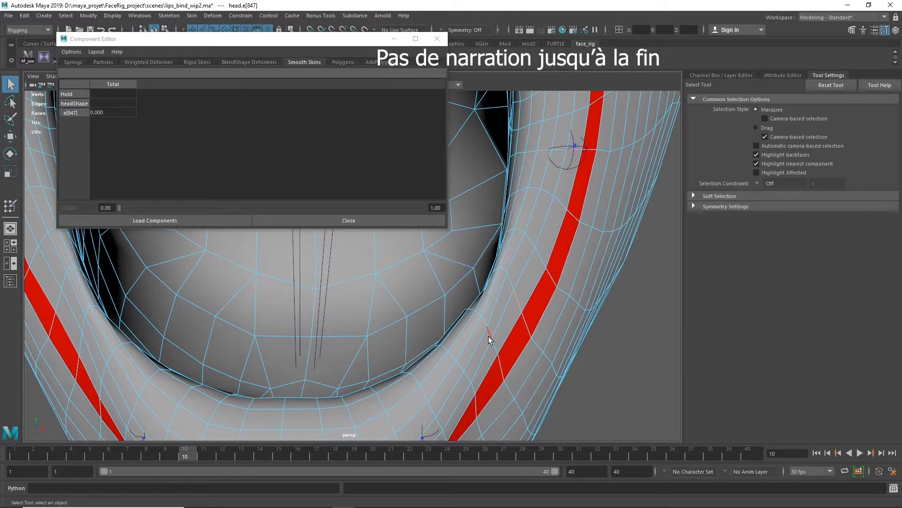
Undo the accidental hiding of the lip faces around the selected edge and close the Component Editor.
{"action": "key", "text": "ctrl+h"}
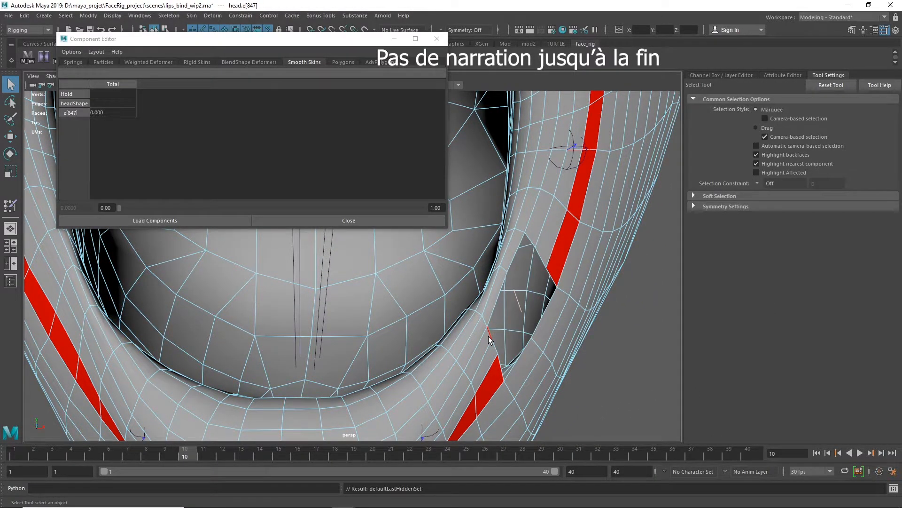
{"action": "key", "text": "ctrl+z"}
{"action": "key", "text": "f"}
{"action": "right_click_drag", "start_coordinate": [588, 332], "coordinate": [470, 324], "text": "alt"}
{"action": "left_click", "coordinate": [437, 39]}
{"action": "right_click_drag", "start_coordinate": [463, 235], "coordinate": [515, 245], "text": "alt"}
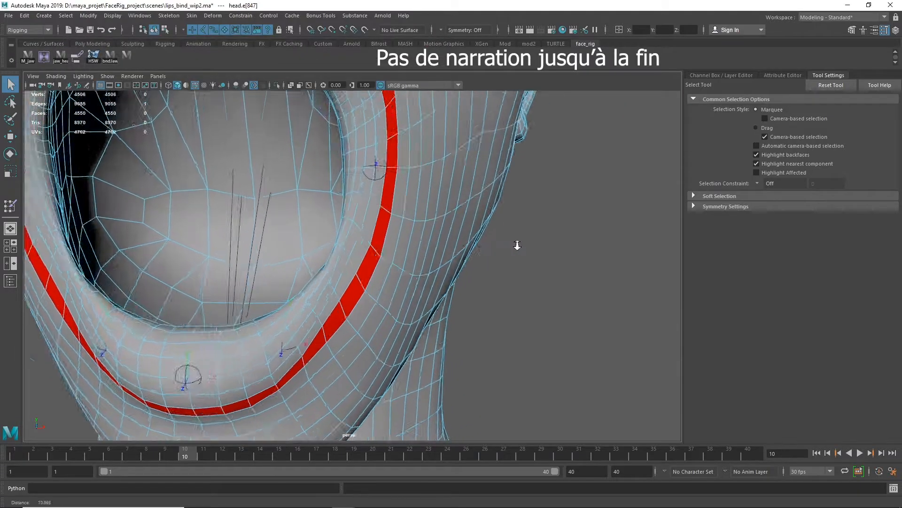
Convert the selected lip edge column to vertices and flood them with loLipsM_l_jnt weight at opacity 1 and value 1.
{"action": "middle_click_drag", "start_coordinate": [516, 244], "coordinate": [564, 298], "text": "alt"}
{"action": "right_click_drag", "start_coordinate": [437, 305], "coordinate": [484, 308], "text": "alt"}
{"action": "right_click_drag", "start_coordinate": [413, 334], "coordinate": [453, 337], "text": "alt"}
{"action": "left_click_drag", "start_coordinate": [511, 360], "coordinate": [204, 318], "text": "alt"}
{"action": "key", "text": "ctrl+F9"}
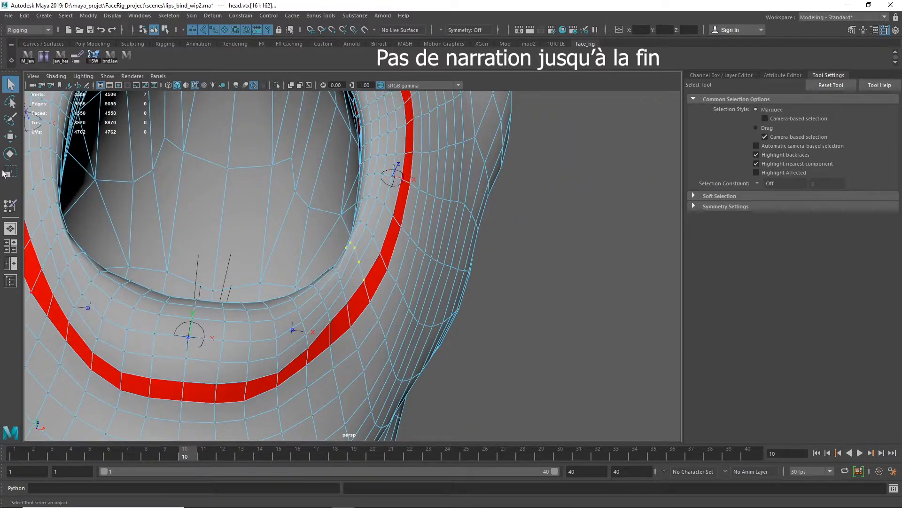
{"action": "left_click", "coordinate": [10, 205]}
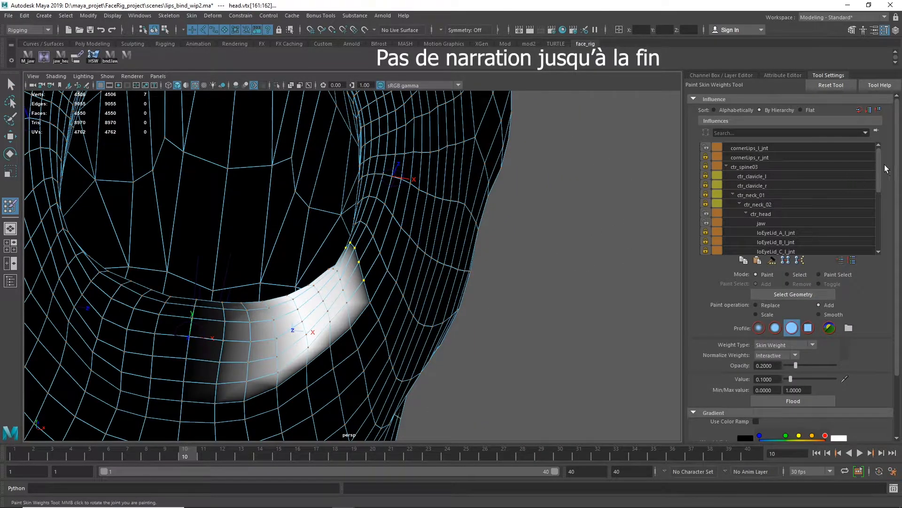
{"action": "left_click", "coordinate": [795, 400]}
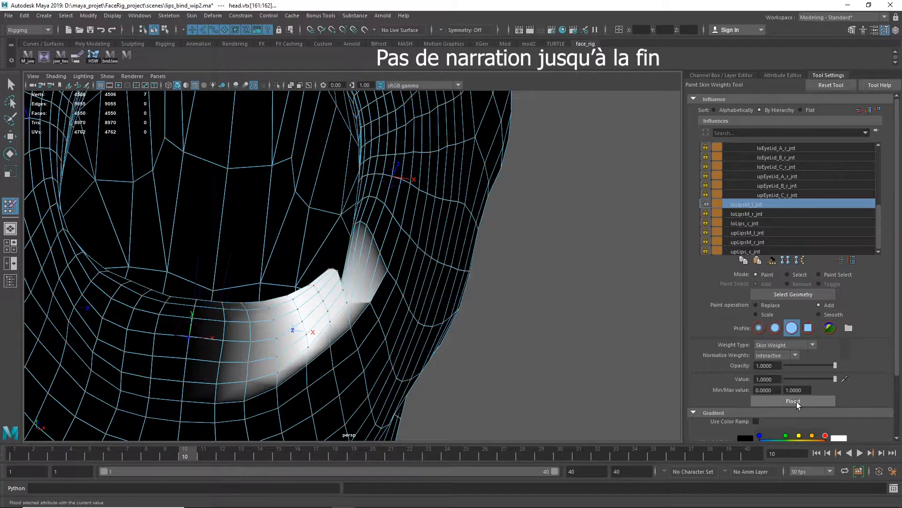
Flood cornerLips_l_jnt weight onto the same column several times at opacity 1 and value 0.1.
{"action": "scroll", "coordinate": [764, 194], "scroll_direction": "up", "scroll_amount": 5}
{"action": "left_click", "coordinate": [770, 150]}
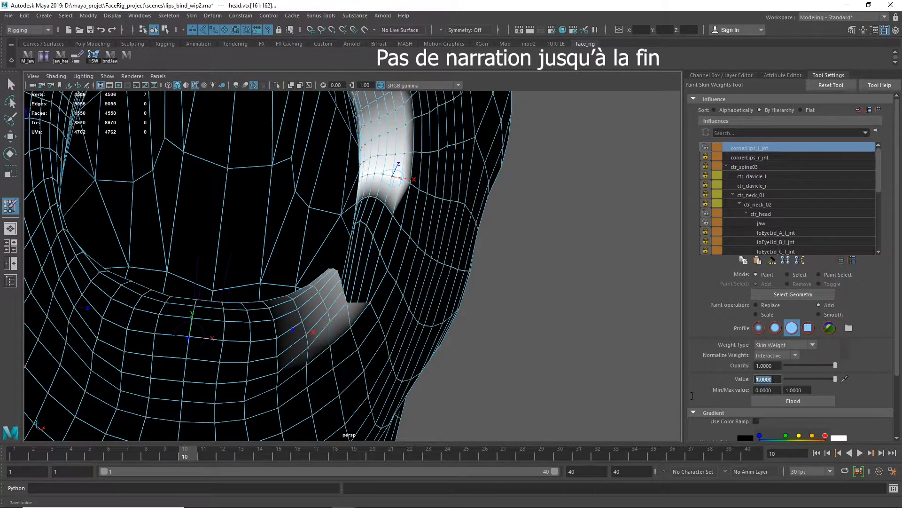
{"action": "left_click", "coordinate": [786, 402]}
{"action": "left_click", "coordinate": [786, 402]}
{"action": "left_click", "coordinate": [786, 402]}
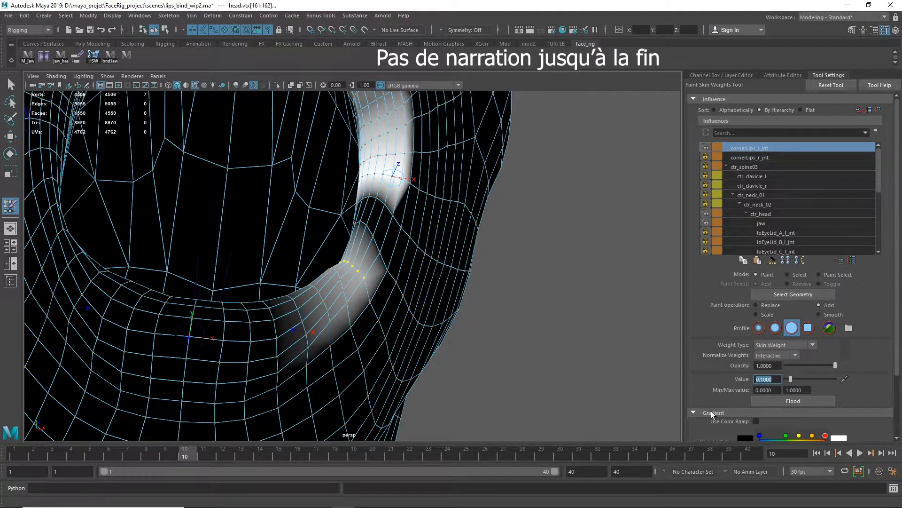
Undo a further full-opacity cornerLips_l_jnt flood and flood the column at opacity 0.5 and value 0.1 instead.
{"action": "right_click_drag", "start_coordinate": [559, 345], "coordinate": [656, 341], "text": "alt"}
{"action": "left_click_drag", "start_coordinate": [550, 325], "coordinate": [526, 312], "text": "alt"}
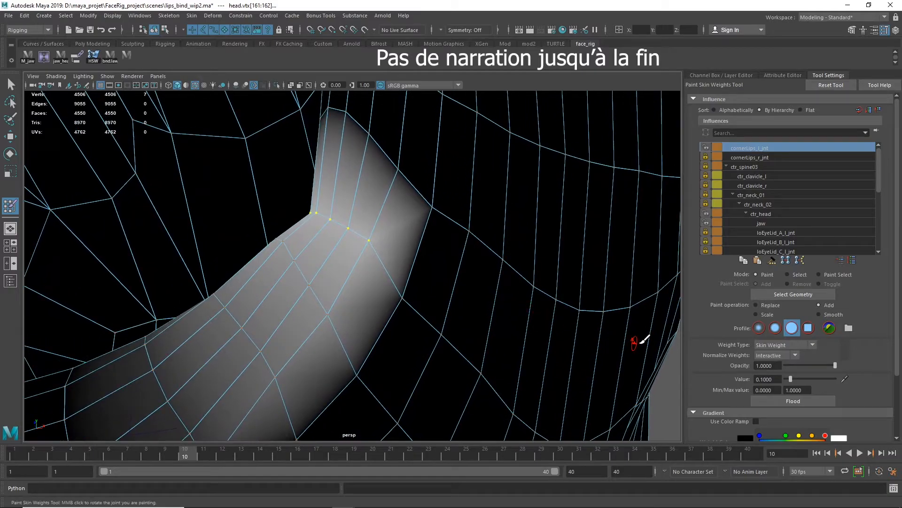
{"action": "left_click", "coordinate": [780, 404]}
{"action": "key", "text": "ctrl+z"}
{"action": "left_click_drag", "start_coordinate": [776, 366], "coordinate": [475, 364]}
{"action": "type", "text": "0.5"}
{"action": "key", "text": "Return"}
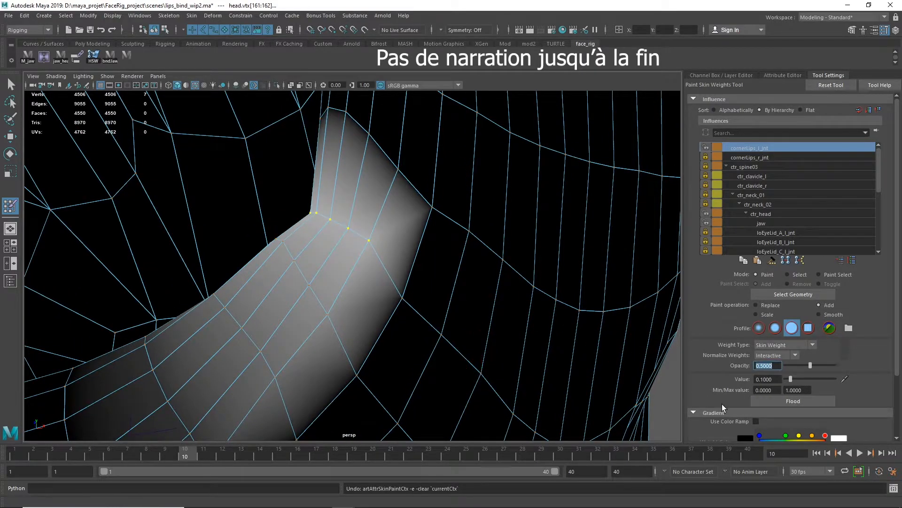
{"action": "left_click", "coordinate": [777, 402]}
{"action": "left_click_drag", "start_coordinate": [465, 292], "coordinate": [471, 279], "text": "alt"}
Undo the cornerLips_l_jnt stroke made at opacity 0.5 and touch up the column's vertices at opacity 0.1 and value 0.1.
{"action": "left_click", "coordinate": [384, 220]}
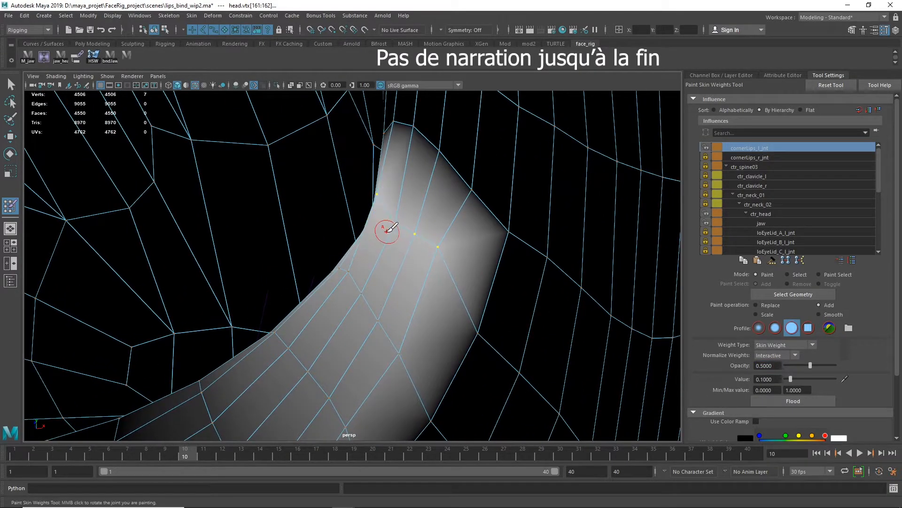
{"action": "key", "text": "ctrl+z"}
{"action": "left_click_drag", "start_coordinate": [775, 366], "coordinate": [534, 365]}
{"action": "type", "text": "0.1"}
{"action": "key", "text": "Return"}
{"action": "left_click_drag", "start_coordinate": [362, 297], "coordinate": [376, 299], "text": "alt"}
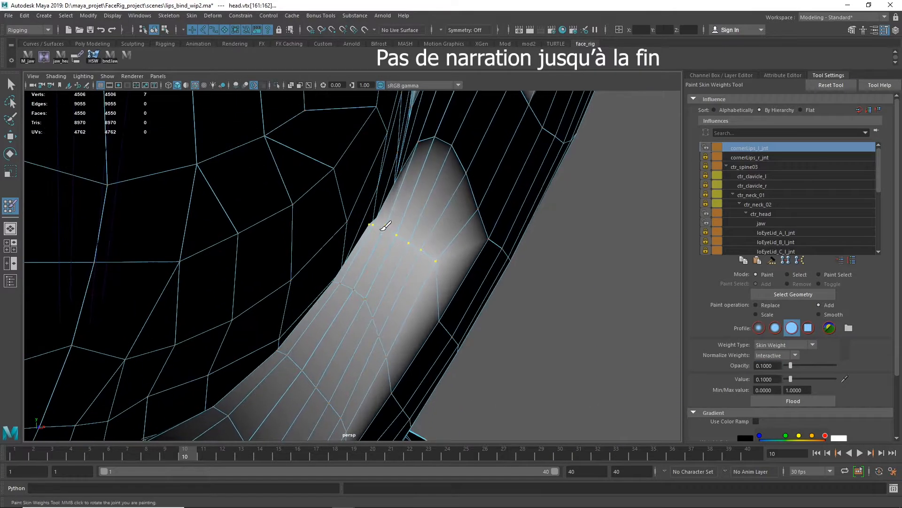
{"action": "mouse_move", "coordinate": [421, 234]}
{"action": "left_mouse_down", "text": "alt"}
{"action": "mouse_move", "coordinate": [409, 322]}
{"action": "mouse_move", "coordinate": [377, 363]}
{"action": "mouse_move", "coordinate": [282, 346]}
{"action": "left_mouse_up", "text": "alt"}
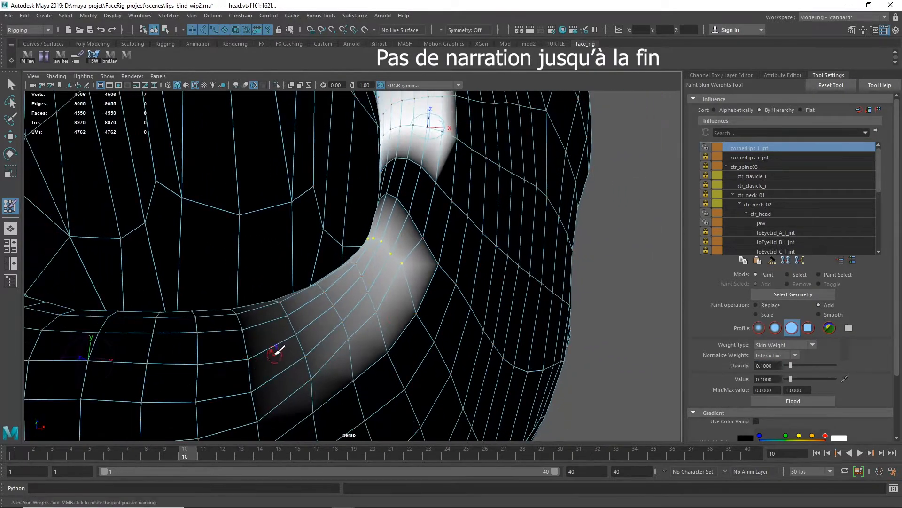
Paint loLipsM_l_jnt weight onto the column's outer vertices at opacity 0.5 and value 0.1.
{"action": "right_click_drag", "start_coordinate": [281, 279], "coordinate": [288, 258]}
{"action": "left_click_drag", "start_coordinate": [467, 319], "coordinate": [413, 266], "text": "alt"}
{"action": "left_click_drag", "start_coordinate": [781, 365], "coordinate": [727, 365]}
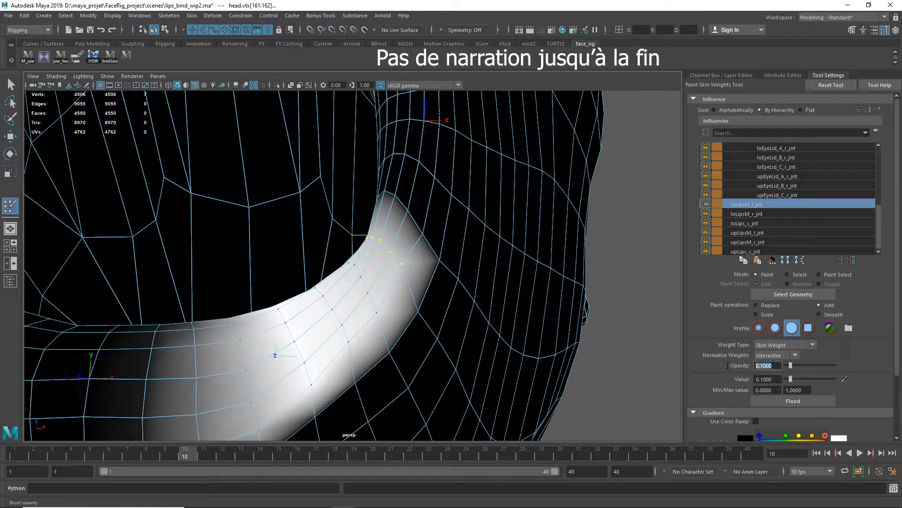
{"action": "left_click_drag", "start_coordinate": [405, 262], "coordinate": [412, 303]}
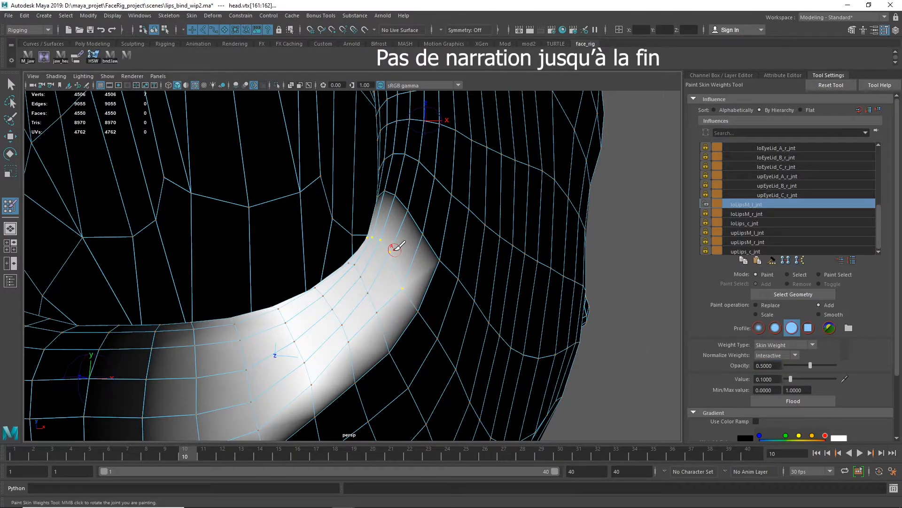
Refine the column's loLipsM_l_jnt weight with the brush at opacity 0.2 and value 0.1, and leave the paint tool.
{"action": "left_click_drag", "start_coordinate": [779, 366], "coordinate": [727, 364]}
{"action": "type", "text": "0.2"}
{"action": "key", "text": "Return"}
{"action": "left_click_drag", "start_coordinate": [394, 247], "coordinate": [473, 347], "text": "alt"}
{"action": "left_click", "coordinate": [10, 85]}
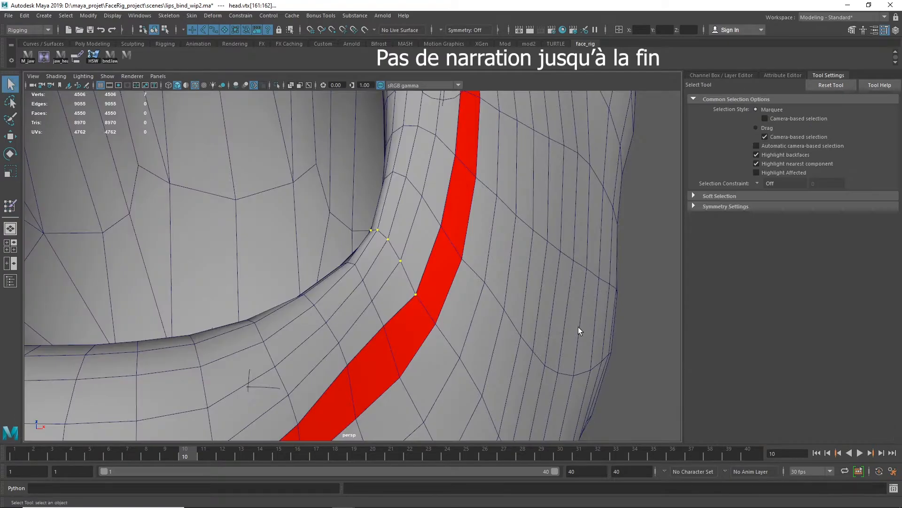
Inspect the loLipsM_l_jnt weight falloff along the lower lip, and leave the paint tool.
{"action": "key", "text": "y"}
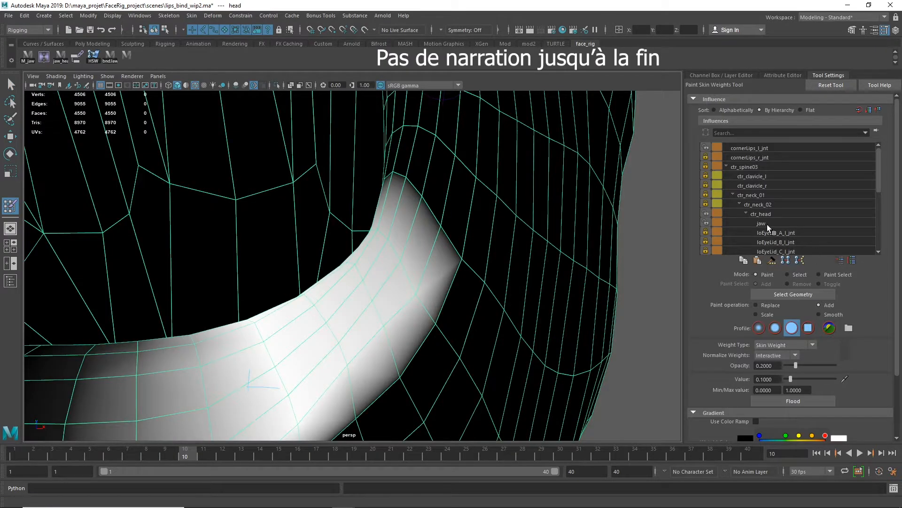
{"action": "left_click_drag", "start_coordinate": [879, 180], "coordinate": [885, 236]}
{"action": "mouse_move", "coordinate": [449, 329]}
{"action": "left_mouse_down", "text": "alt"}
{"action": "mouse_move", "coordinate": [478, 318]}
{"action": "mouse_move", "coordinate": [387, 307]}
{"action": "mouse_move", "coordinate": [261, 367]}
{"action": "mouse_move", "coordinate": [212, 255]}
{"action": "left_mouse_up", "text": "alt"}
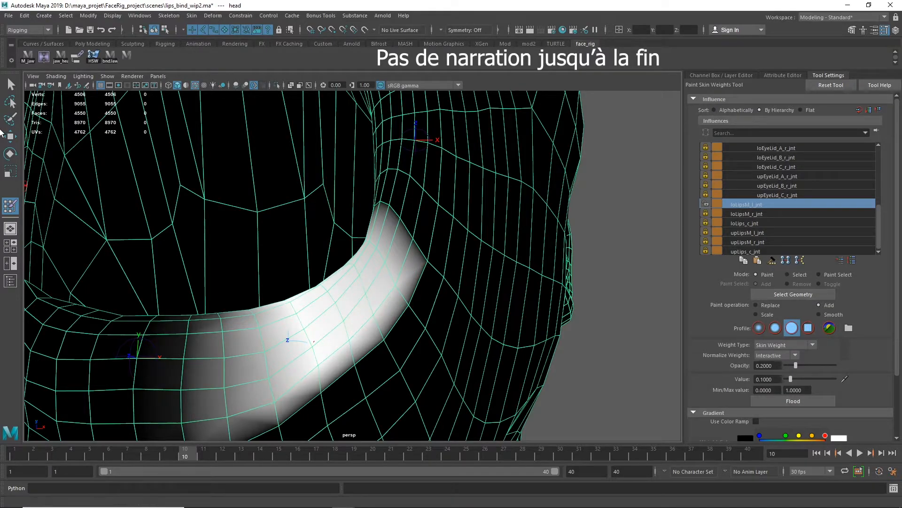
{"action": "key", "text": "q"}
Select the edges of the next lip column towards the mouth corner, including those on the inner side of the lip.
{"action": "right_click_drag", "start_coordinate": [392, 247], "coordinate": [597, 329], "text": "alt"}
{"action": "middle_click_drag", "start_coordinate": [597, 329], "coordinate": [622, 460], "text": "alt"}
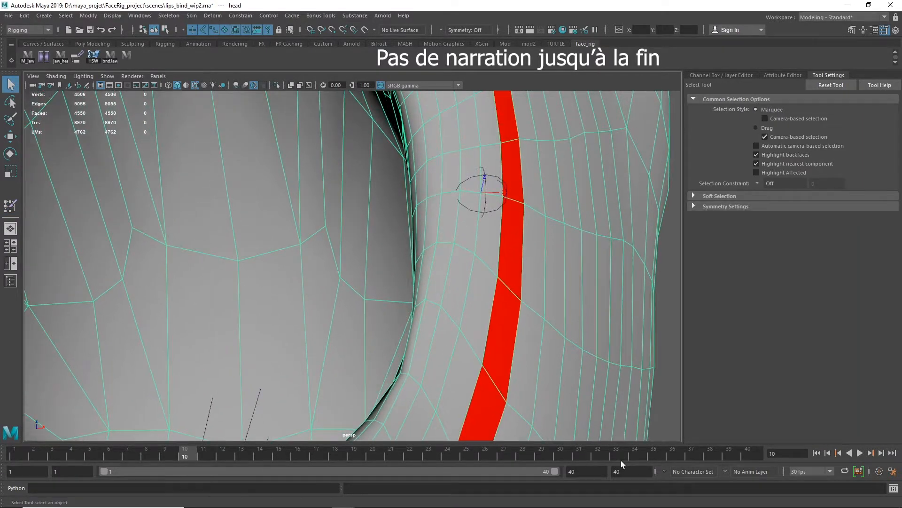
{"action": "left_click", "coordinate": [152, 18]}
{"action": "left_click", "coordinate": [249, 82]}
{"action": "left_click_drag", "start_coordinate": [266, 44], "coordinate": [901, 141]}
{"action": "right_click_drag", "start_coordinate": [458, 332], "coordinate": [458, 305]}
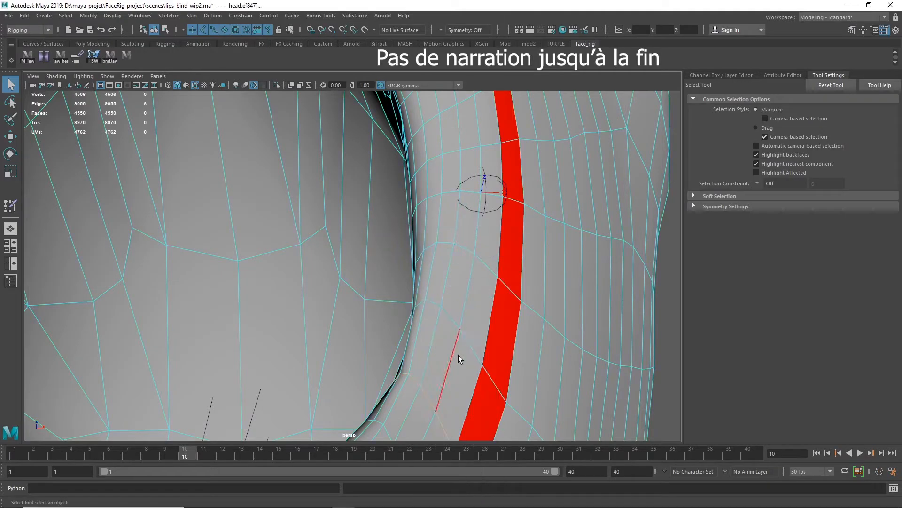
{"action": "left_click_drag", "start_coordinate": [458, 354], "coordinate": [592, 376], "text": "alt"}
{"action": "middle_click_drag", "start_coordinate": [592, 376], "coordinate": [260, 295], "text": "alt"}
{"action": "left_click", "coordinate": [254, 293], "text": "shift"}
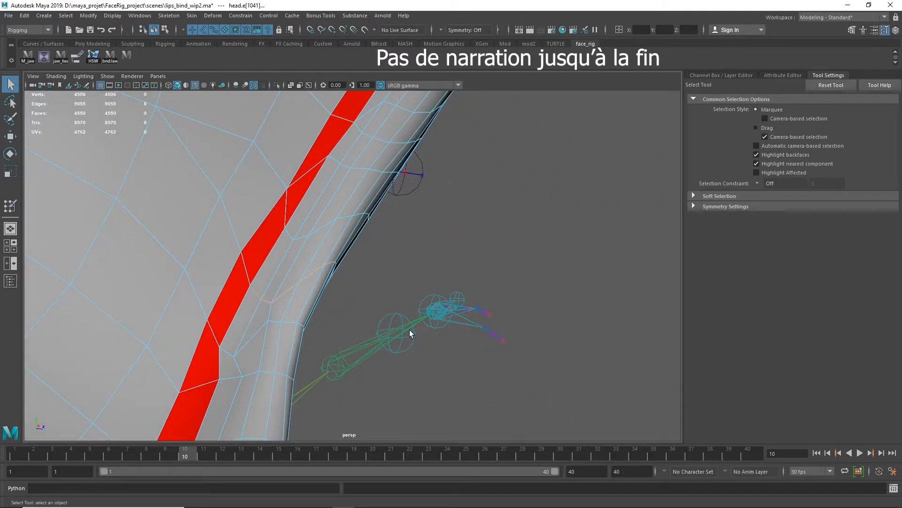
Convert the selected edges to vertices and flood them with cornerLips_l_jnt weight at opacity 1 and value 1.
{"action": "left_click_drag", "start_coordinate": [410, 329], "coordinate": [359, 304], "text": "alt"}
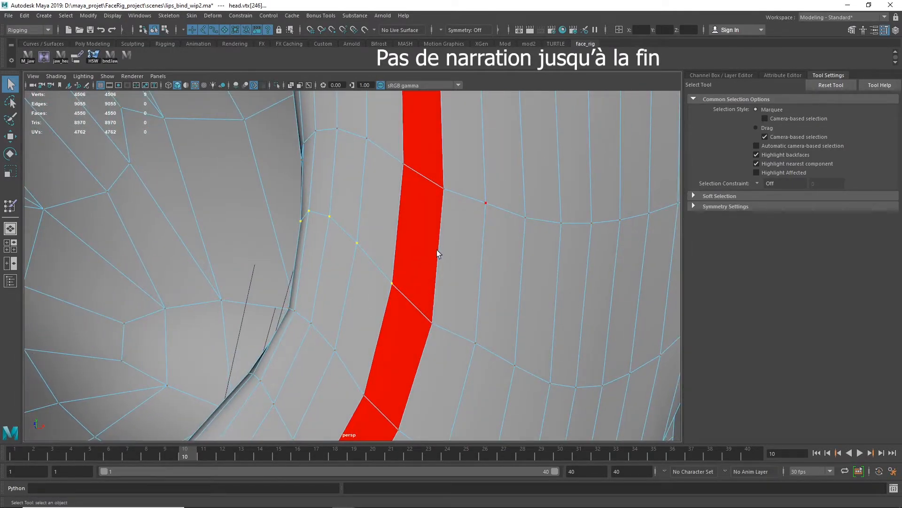
{"action": "scroll", "coordinate": [470, 238], "scroll_direction": "down", "scroll_amount": 3}
{"action": "right_click_drag", "start_coordinate": [469, 236], "coordinate": [431, 225]}
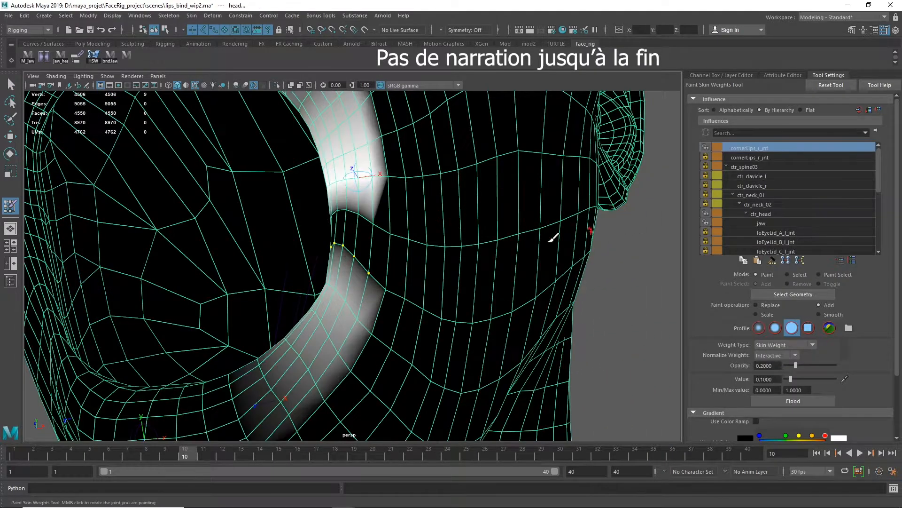
{"action": "scroll", "coordinate": [552, 256], "scroll_direction": "down", "scroll_amount": 3}
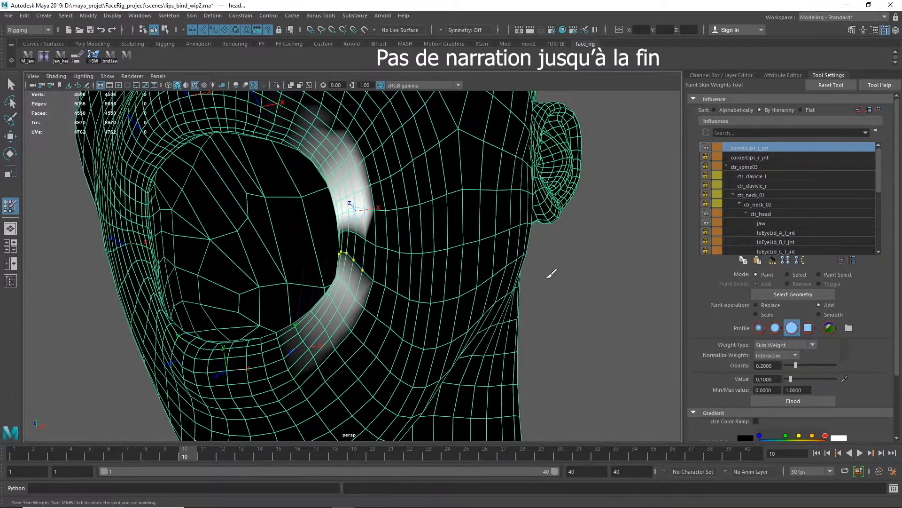
{"action": "left_click", "coordinate": [790, 401]}
Flood loLipsM_l_jnt weight onto this column several times at opacity 1 and value 0.1.
{"action": "scroll", "coordinate": [768, 215], "scroll_direction": "down", "scroll_amount": 5}
{"action": "left_click", "coordinate": [750, 204]}
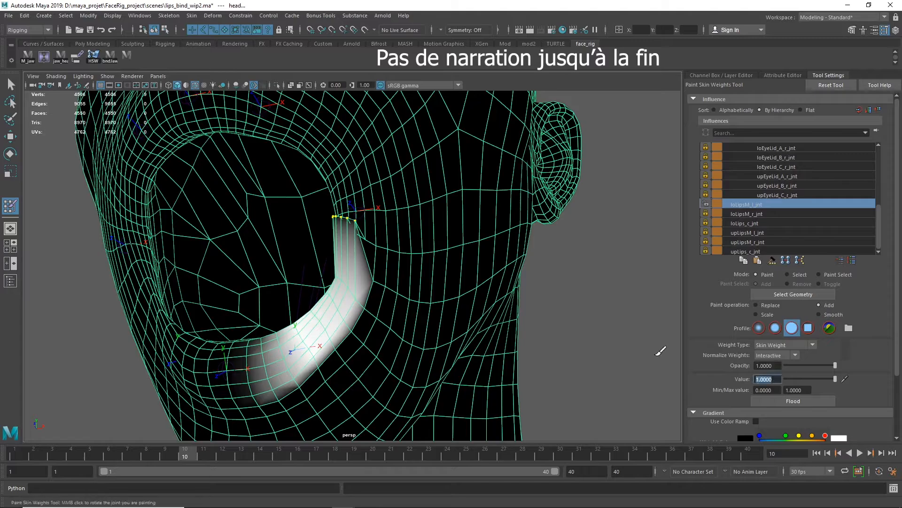
{"action": "left_click", "coordinate": [783, 401]}
{"action": "left_click", "coordinate": [783, 401]}
{"action": "left_click", "coordinate": [783, 400]}
{"action": "left_click", "coordinate": [782, 399]}
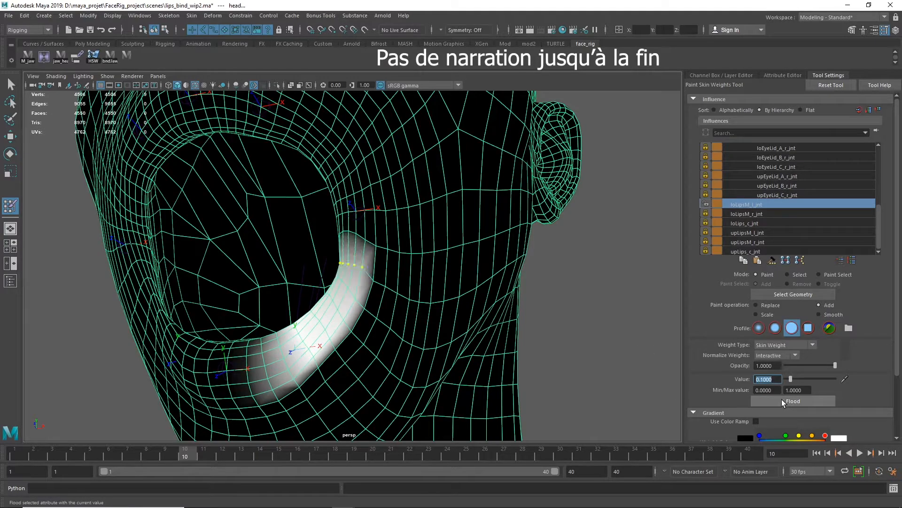
Paint loLipsM_l_jnt weight onto the column's outer and inner-lip vertices at opacity 0.2 and value 0.1.
{"action": "scroll", "coordinate": [353, 356], "scroll_direction": "up", "scroll_amount": 4}
{"action": "left_click_drag", "start_coordinate": [354, 355], "coordinate": [393, 368], "text": "alt"}
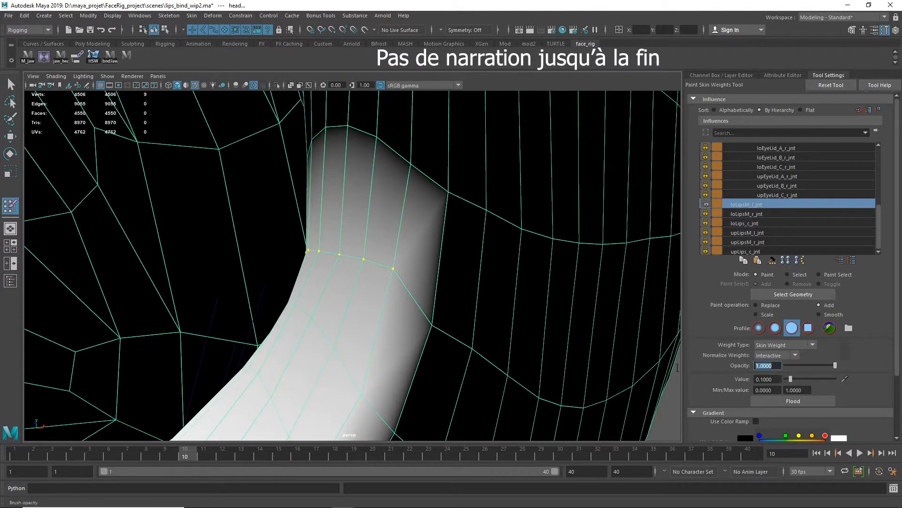
{"action": "type", "text": "0.2"}
{"action": "key", "text": "Return"}
{"action": "left_click", "coordinate": [413, 286]}
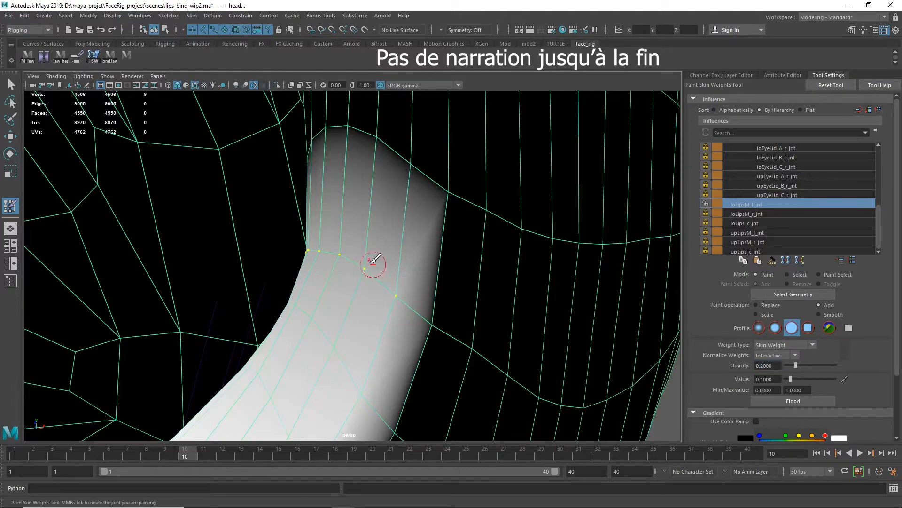
{"action": "left_click_drag", "start_coordinate": [383, 272], "coordinate": [329, 260], "text": "alt"}
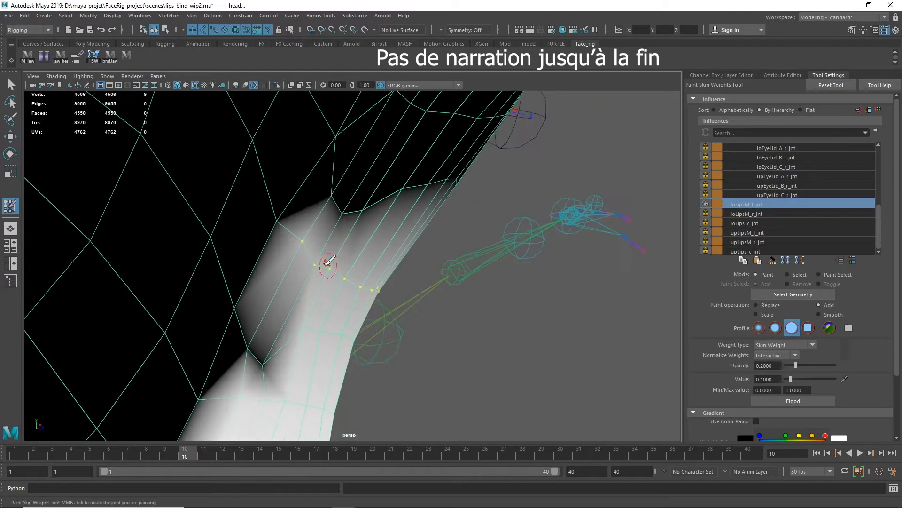
Lower the skin weight brush's opacity to 0.1 for finer blending on the column.
{"action": "left_click_drag", "start_coordinate": [775, 366], "coordinate": [747, 364]}
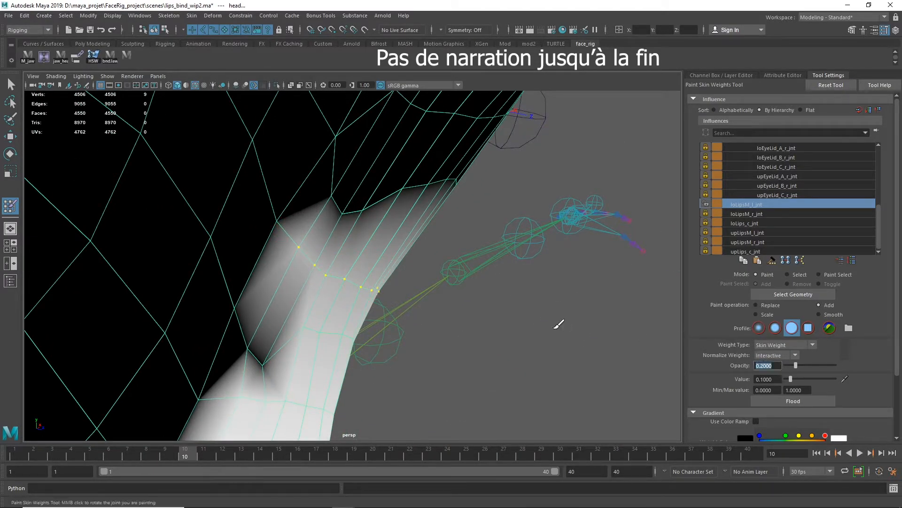
{"action": "mouse_move", "coordinate": [385, 290]}
{"action": "left_mouse_down", "text": "alt"}
{"action": "mouse_move", "coordinate": [350, 280]}
{"action": "mouse_move", "coordinate": [369, 312]}
{"action": "mouse_move", "coordinate": [329, 316]}
{"action": "left_mouse_up", "text": "alt"}
{"action": "right_click_drag", "start_coordinate": [329, 316], "coordinate": [190, 316], "text": "alt"}
{"action": "left_click_drag", "start_coordinate": [423, 296], "coordinate": [473, 294], "text": "alt"}
{"action": "middle_click_drag", "start_coordinate": [517, 309], "coordinate": [460, 391], "text": "alt"}
Compare the cornerLips_l_jnt and loLipsM_l_jnt weight distribution around the selected column.
{"action": "scroll", "coordinate": [801, 195], "scroll_direction": "up", "scroll_amount": 5}
{"action": "left_click", "coordinate": [771, 148]}
{"action": "right_click_drag", "start_coordinate": [461, 300], "coordinate": [523, 308], "text": "alt"}
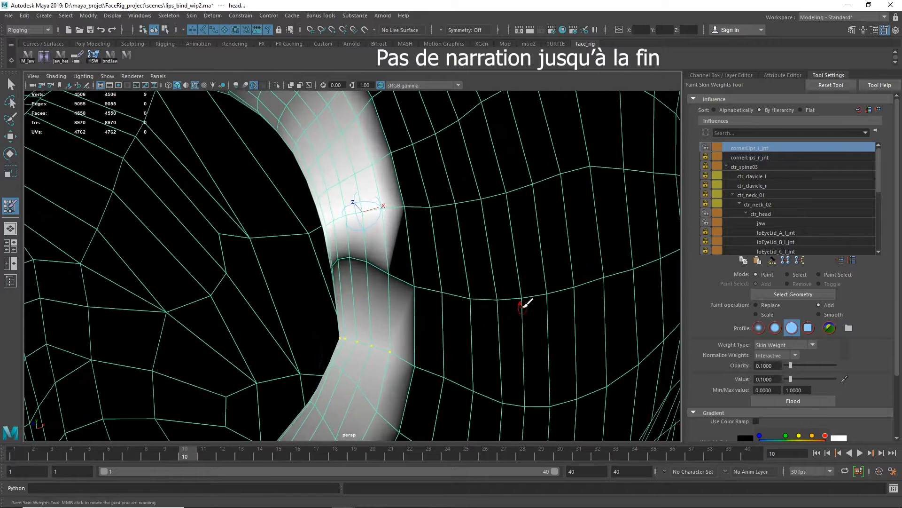
{"action": "scroll", "coordinate": [803, 222], "scroll_direction": "down", "scroll_amount": 5}
{"action": "left_click", "coordinate": [776, 204]}
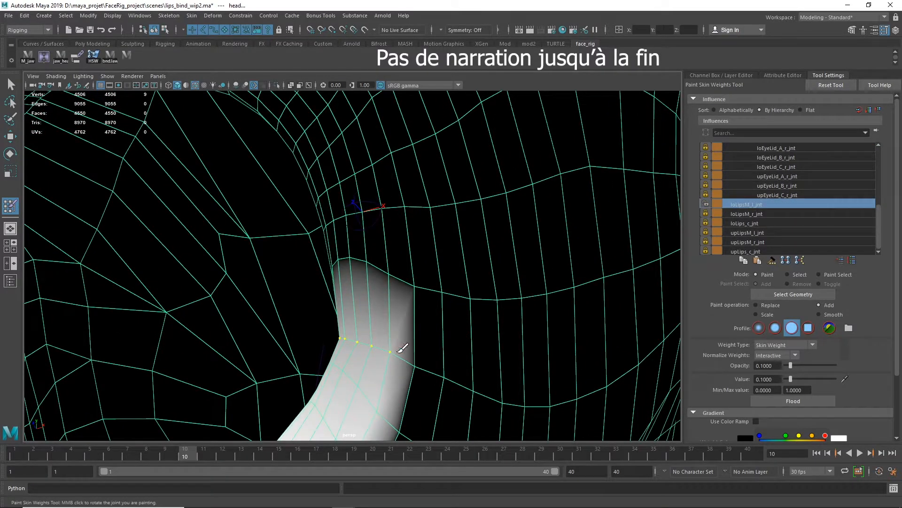
{"action": "left_click_drag", "start_coordinate": [350, 389], "coordinate": [444, 382], "text": "alt"}
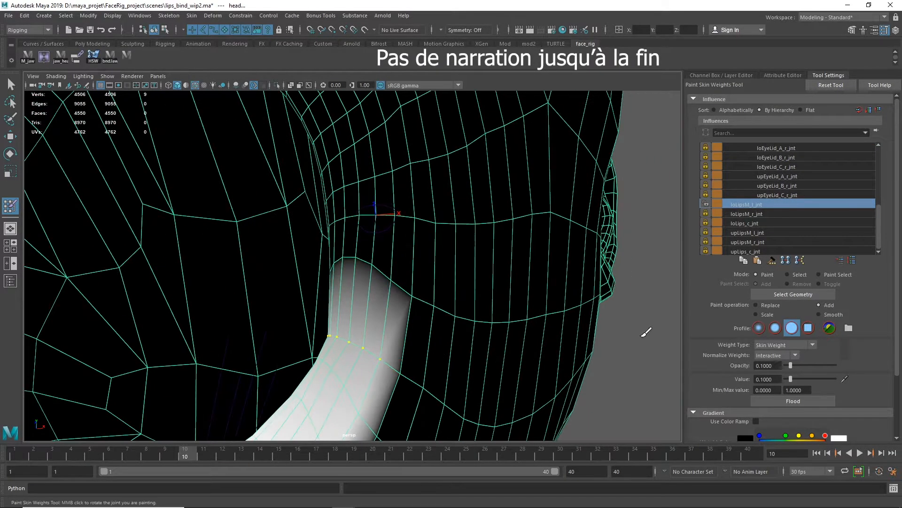
{"action": "scroll", "coordinate": [858, 160], "scroll_direction": "up", "scroll_amount": 3}
{"action": "left_click", "coordinate": [816, 161]}
{"action": "scroll", "coordinate": [784, 161], "scroll_direction": "up", "scroll_amount": 2}
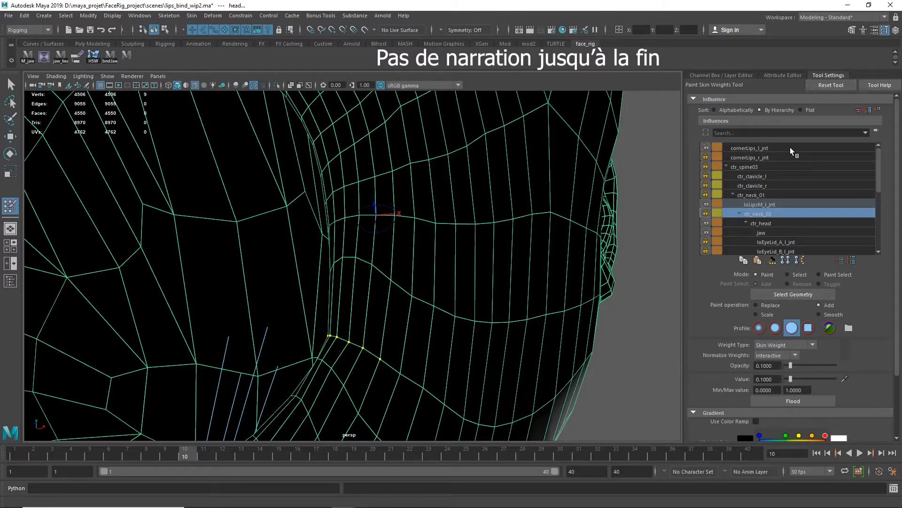
Touch up the column's cornerLips_l_jnt weight at opacity 0.1 and value 0.1, and leave the paint tool.
{"action": "left_click", "coordinate": [790, 148]}
{"action": "middle_click_drag", "start_coordinate": [470, 357], "coordinate": [482, 276], "text": "alt"}
{"action": "right_click_drag", "start_coordinate": [481, 276], "coordinate": [482, 309], "text": "alt"}
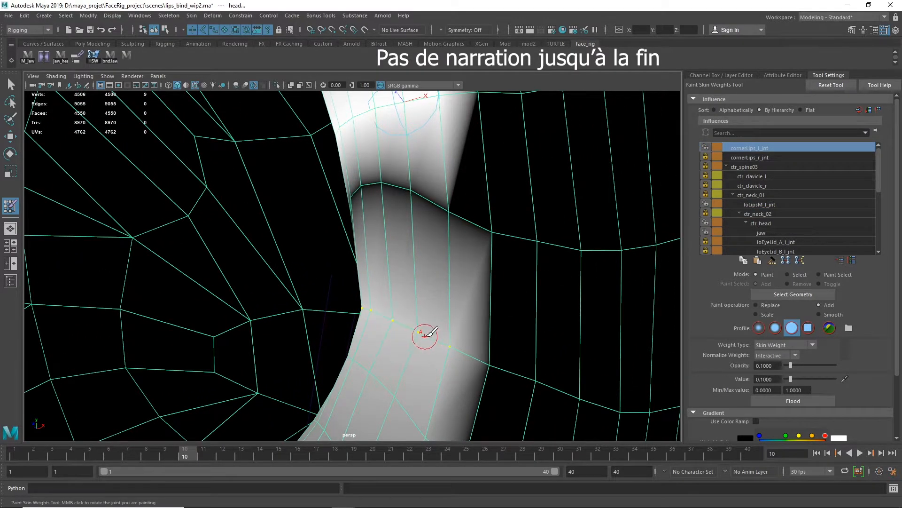
{"action": "key", "text": "q"}
Select the next vertex column below the mouth corner and flood it with cornerLips_l_jnt weight at opacity 1 and value 1.
{"action": "mouse_move", "coordinate": [425, 336]}
{"action": "right_mouse_down", "text": "alt"}
{"action": "mouse_move", "coordinate": [387, 239]}
{"action": "mouse_move", "coordinate": [411, 241]}
{"action": "mouse_move", "coordinate": [411, 214]}
{"action": "right_mouse_up", "text": "alt"}
{"action": "right_click", "coordinate": [386, 238]}
{"action": "right_click", "coordinate": [386, 238]}
{"action": "right_click", "coordinate": [388, 242]}
{"action": "left_click", "coordinate": [393, 241]}
{"action": "mouse_move", "coordinate": [393, 241]}
{"action": "left_mouse_down", "text": "alt"}
{"action": "mouse_move", "coordinate": [367, 271]}
{"action": "mouse_move", "coordinate": [332, 227]}
{"action": "left_mouse_up", "text": "alt"}
{"action": "right_click_drag", "start_coordinate": [332, 228], "coordinate": [306, 211], "text": "alt"}
{"action": "key", "text": "y"}
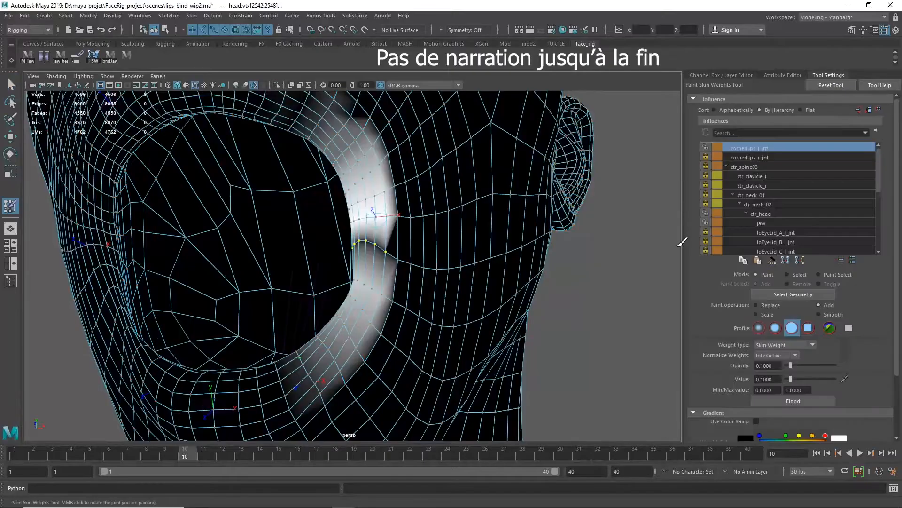
{"action": "right_click_drag", "start_coordinate": [480, 282], "coordinate": [503, 310], "text": "alt"}
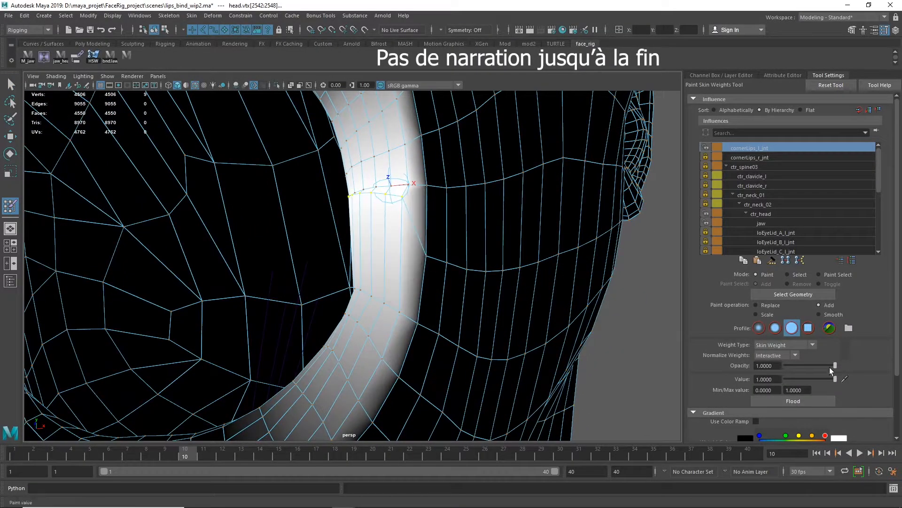
Flood the selected column with loLipsM_l_jnt weight at opacity 1 and value 0.1, and touch it up by brush.
{"action": "scroll", "coordinate": [816, 196], "scroll_direction": "down", "scroll_amount": 5}
{"action": "left_click", "coordinate": [808, 204]}
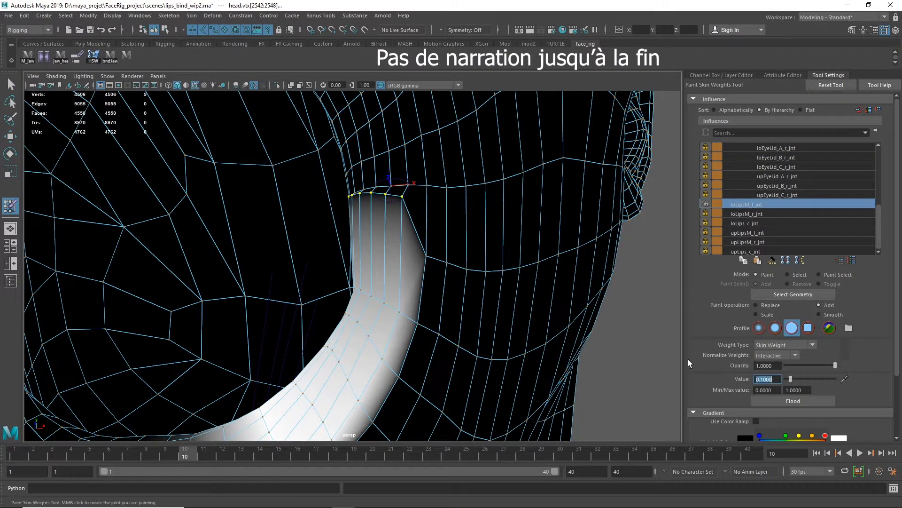
{"action": "left_click", "coordinate": [772, 402]}
{"action": "right_click_drag", "start_coordinate": [600, 374], "coordinate": [681, 373], "text": "alt"}
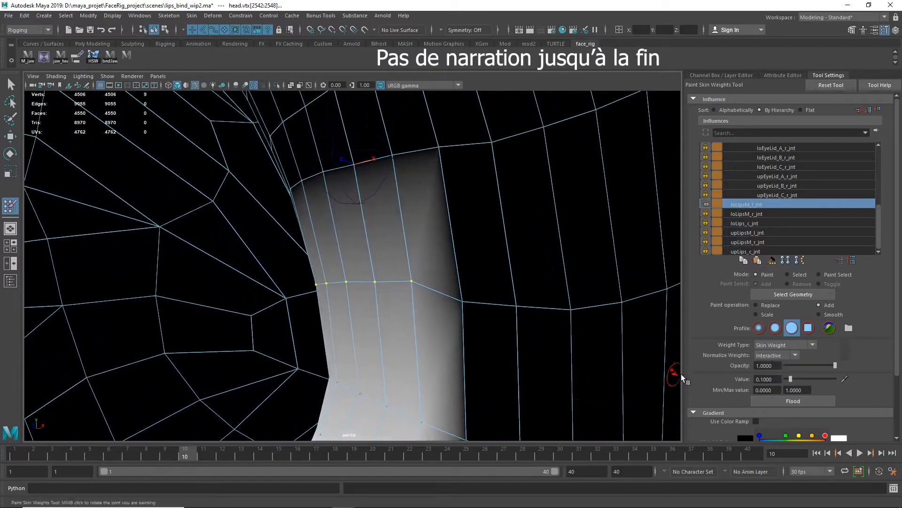
{"action": "mouse_move", "coordinate": [347, 281]}
{"action": "left_mouse_down"}
{"action": "mouse_move", "coordinate": [428, 288]}
{"action": "mouse_move", "coordinate": [456, 303]}
{"action": "mouse_move", "coordinate": [389, 309]}
{"action": "left_mouse_up"}
{"action": "left_click_drag", "start_coordinate": [409, 277], "coordinate": [427, 328], "text": "alt"}
{"action": "right_click_drag", "start_coordinate": [427, 328], "coordinate": [364, 341], "text": "alt"}
{"action": "middle_click_drag", "start_coordinate": [324, 350], "coordinate": [319, 275], "text": "alt"}
{"action": "right_click_drag", "start_coordinate": [318, 275], "coordinate": [367, 266], "text": "alt"}
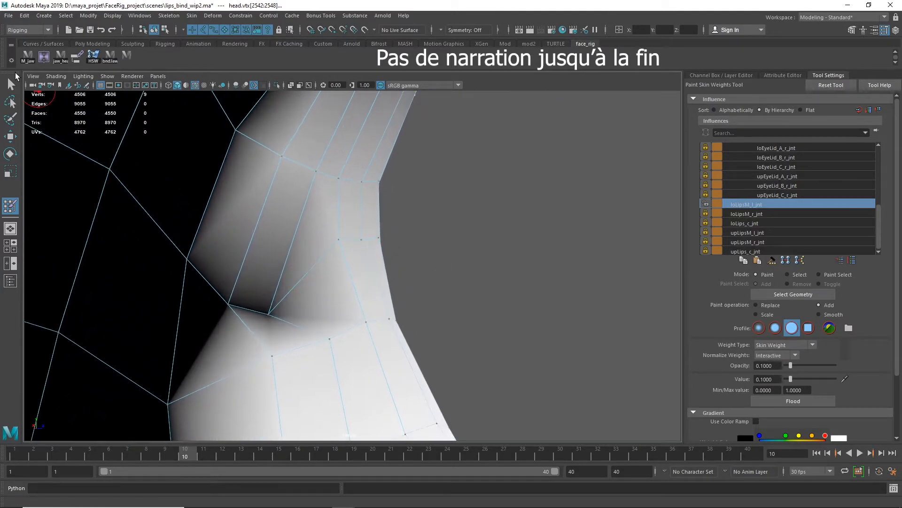
Return the head to object mode and reopen weight painting on the whole mesh with cornerLips_l_jnt as the influence.
{"action": "key", "text": "q"}
{"action": "key", "text": "F8"}
{"action": "left_click", "coordinate": [7, 209]}
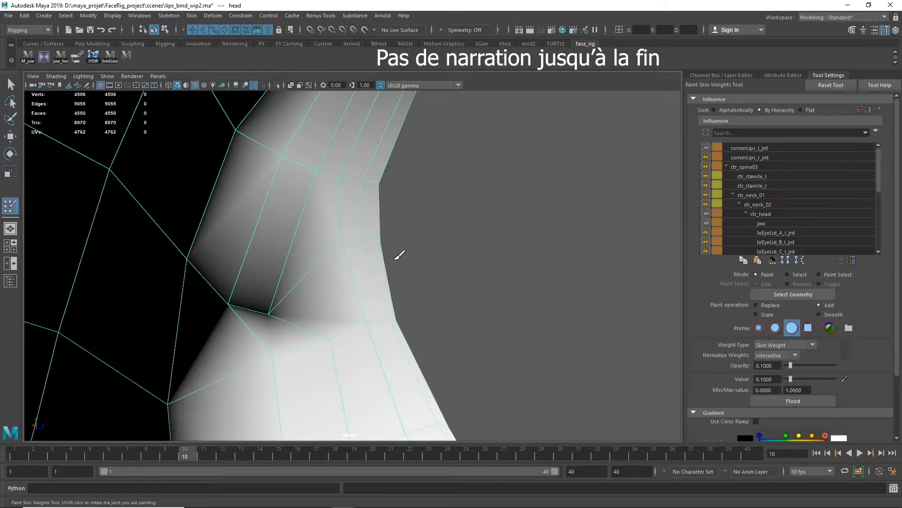
{"action": "right_click_drag", "start_coordinate": [470, 249], "coordinate": [359, 270], "text": "alt"}
{"action": "mouse_move", "coordinate": [358, 270]}
{"action": "left_mouse_down", "text": "alt"}
{"action": "mouse_move", "coordinate": [463, 233]}
{"action": "mouse_move", "coordinate": [329, 244]}
{"action": "left_mouse_up", "text": "alt"}
{"action": "middle_click_drag", "start_coordinate": [329, 245], "coordinate": [314, 329], "text": "alt"}
{"action": "right_click_drag", "start_coordinate": [385, 245], "coordinate": [386, 218]}
Paint cornerLips_l_jnt weight onto the sunken vertices inside the mouth corner, using opacity 0.6 and 0.2 at value 0.1.
{"action": "left_click_drag", "start_coordinate": [368, 326], "coordinate": [463, 376], "text": "alt"}
{"action": "right_click_drag", "start_coordinate": [463, 376], "coordinate": [460, 395], "text": "alt"}
{"action": "left_click_drag", "start_coordinate": [460, 395], "coordinate": [403, 303], "text": "alt"}
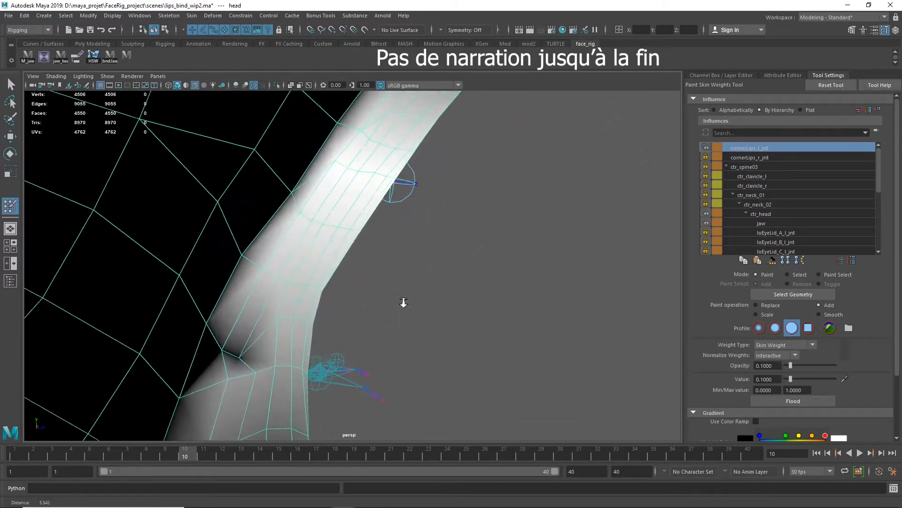
{"action": "right_click_drag", "start_coordinate": [402, 302], "coordinate": [423, 325], "text": "alt"}
{"action": "left_click_drag", "start_coordinate": [278, 327], "coordinate": [267, 349]}
{"action": "double_click", "coordinate": [777, 367]}
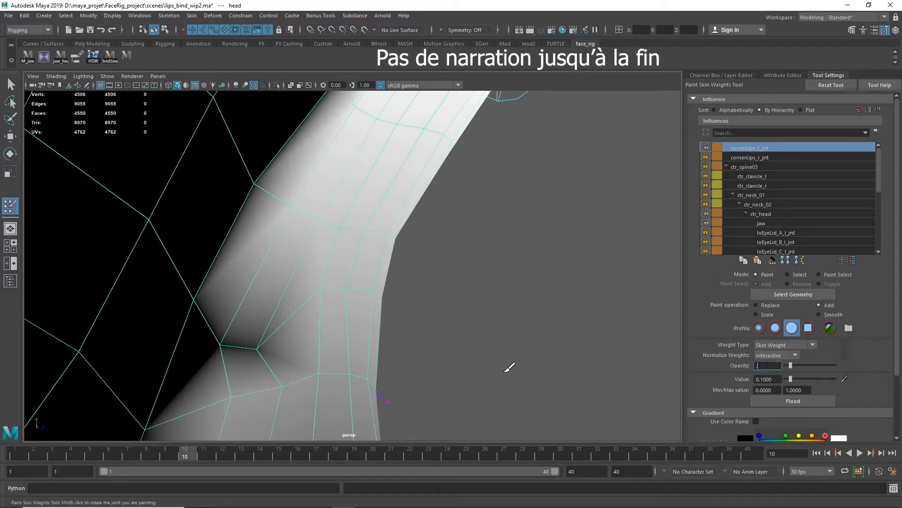
{"action": "mouse_move", "coordinate": [344, 354]}
{"action": "left_mouse_down"}
{"action": "mouse_move", "coordinate": [242, 317]}
{"action": "mouse_move", "coordinate": [286, 312]}
{"action": "left_mouse_up"}
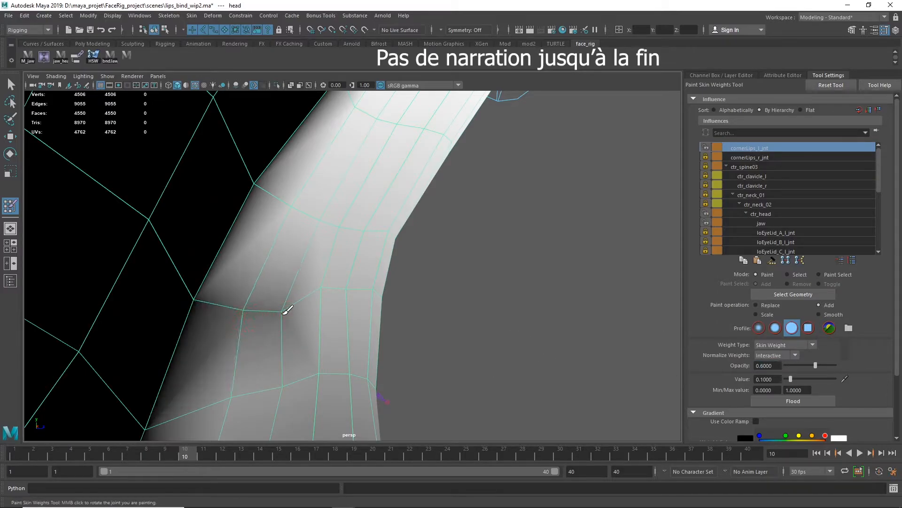
{"action": "left_click", "coordinate": [233, 310]}
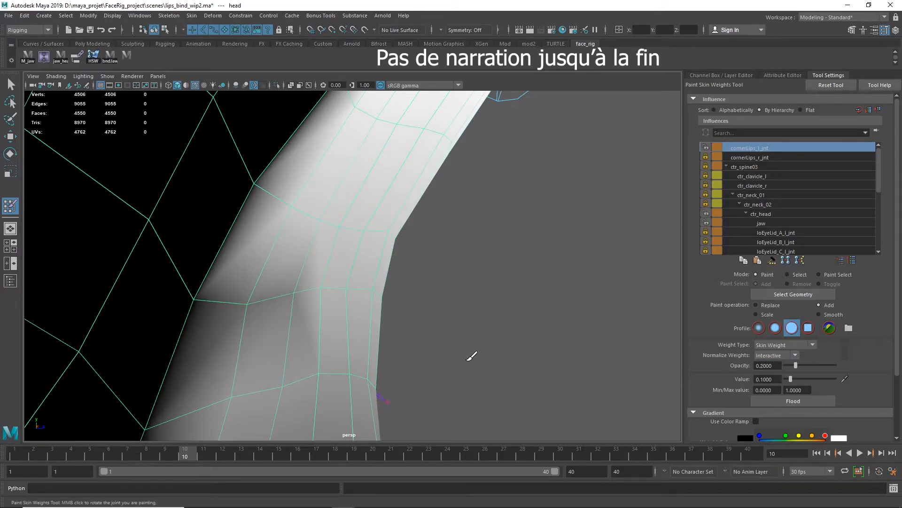
{"action": "left_click_drag", "start_coordinate": [470, 358], "coordinate": [341, 414], "text": "alt"}
{"action": "right_click_drag", "start_coordinate": [342, 413], "coordinate": [315, 320], "text": "alt"}
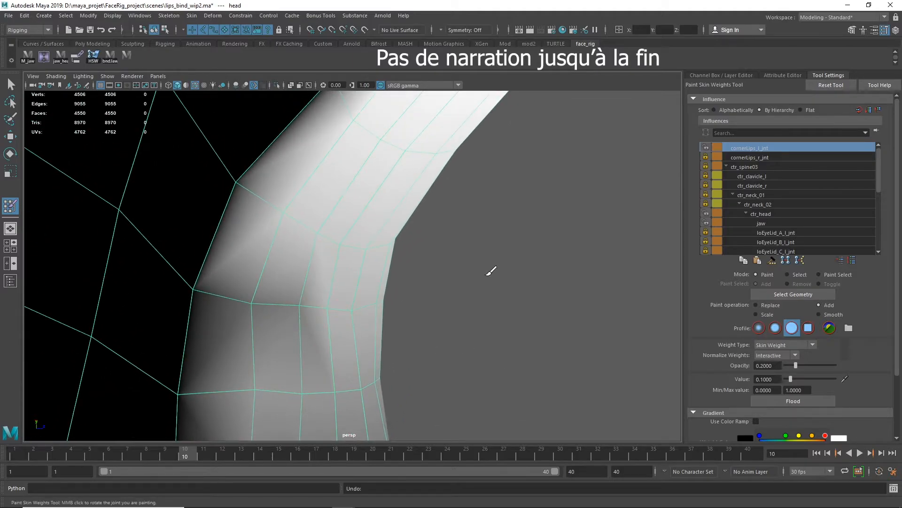
Paint loLipsM_l_jnt weight on the same inner lip vertices at opacity 0.2 and value 0.1, and leave the paint tool.
{"action": "scroll", "coordinate": [772, 222], "scroll_direction": "down", "scroll_amount": 5}
{"action": "left_click", "coordinate": [752, 204]}
{"action": "mouse_move", "coordinate": [303, 306]}
{"action": "left_mouse_down", "text": "alt"}
{"action": "mouse_move", "coordinate": [244, 306]}
{"action": "mouse_move", "coordinate": [191, 276]}
{"action": "mouse_move", "coordinate": [329, 312]}
{"action": "mouse_move", "coordinate": [296, 292]}
{"action": "left_mouse_up", "text": "alt"}
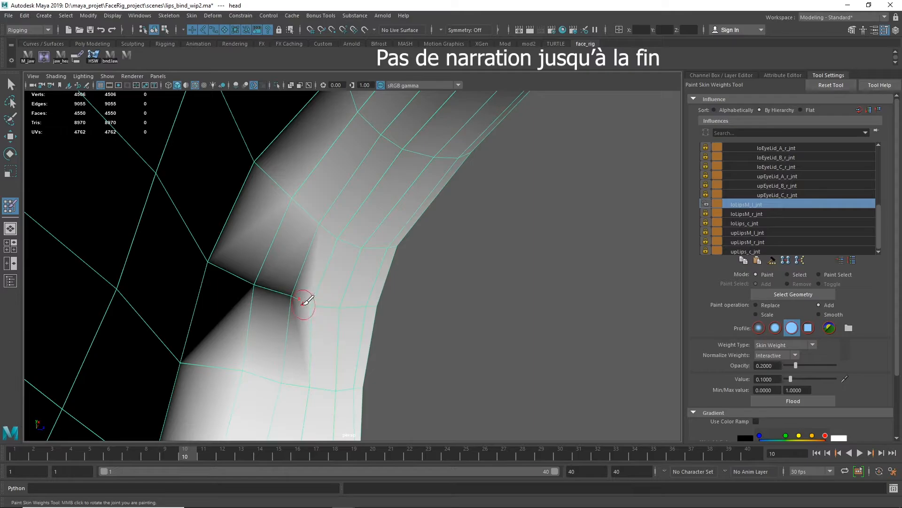
{"action": "key", "text": "ctrl+z"}
{"action": "left_click", "coordinate": [298, 298]}
{"action": "left_click", "coordinate": [298, 297]}
{"action": "left_click", "coordinate": [316, 305]}
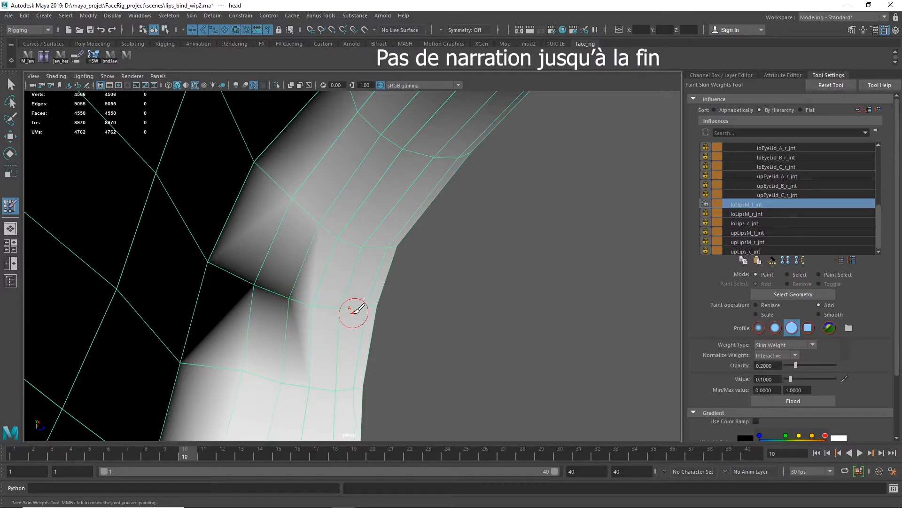
{"action": "left_click_drag", "start_coordinate": [366, 305], "coordinate": [350, 291], "text": "alt"}
{"action": "right_click_drag", "start_coordinate": [390, 340], "coordinate": [25, 222], "text": "alt"}
{"action": "left_click", "coordinate": [10, 85]}
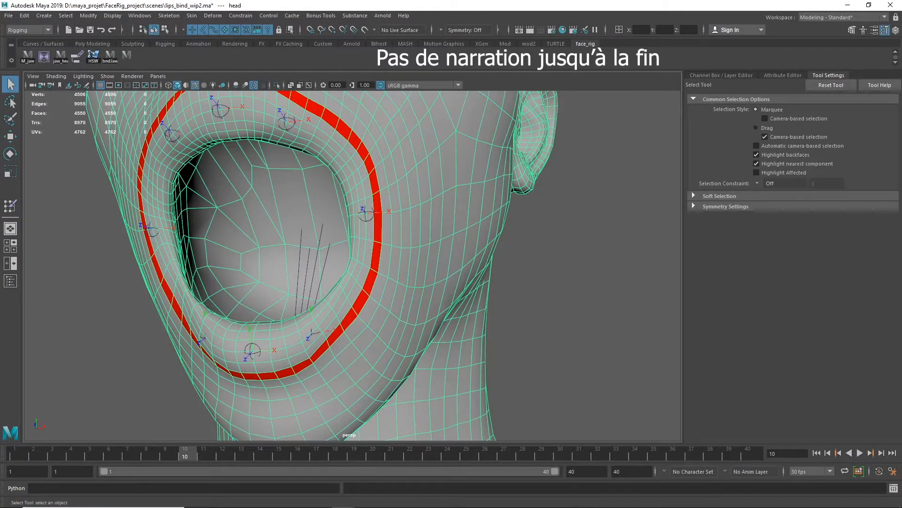
Test the mouth corner deformation by moving cornerLips_l_jnt slightly downward, and undo the move.
{"action": "left_click_drag", "start_coordinate": [185, 452], "coordinate": [186, 472]}
{"action": "left_click", "coordinate": [363, 213]}
{"action": "key", "text": "w"}
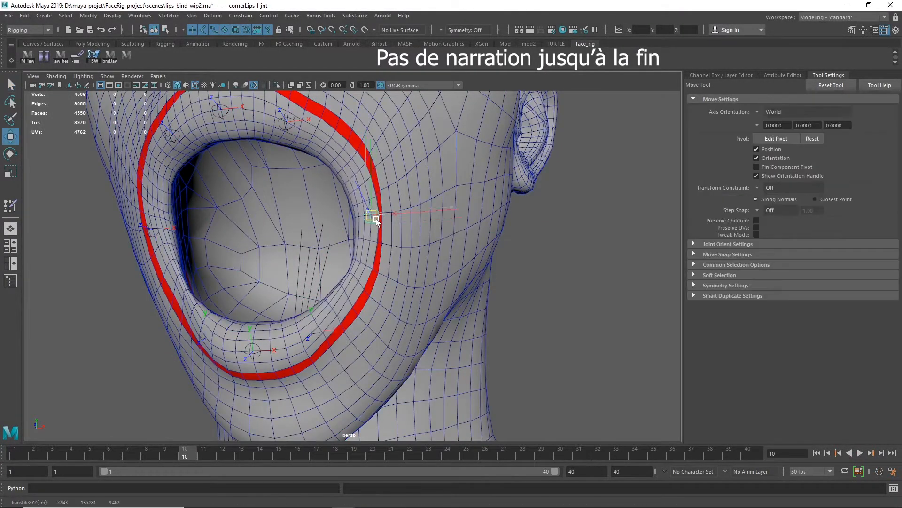
{"action": "mouse_move", "coordinate": [375, 217]}
{"action": "left_mouse_down"}
{"action": "mouse_move", "coordinate": [352, 235]}
{"action": "mouse_move", "coordinate": [378, 232]}
{"action": "left_mouse_up"}
{"action": "key", "text": "ctrl+z"}
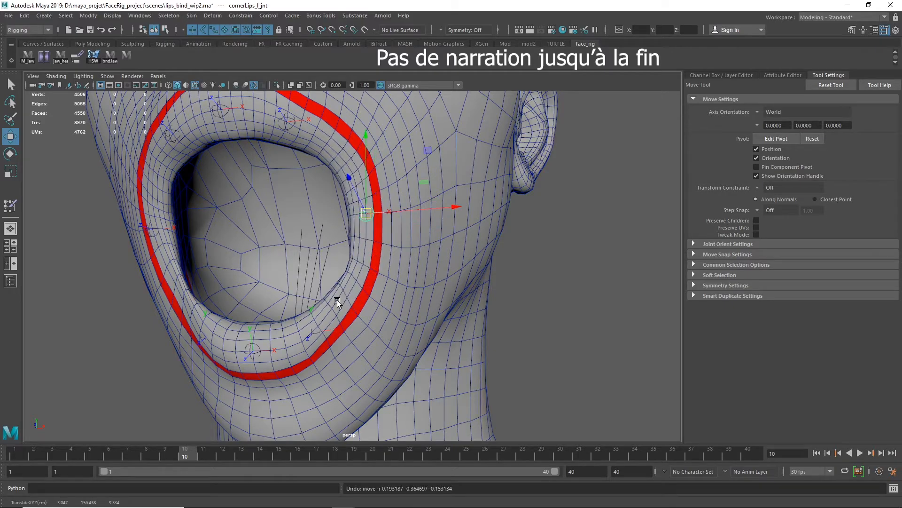
Test the upper lip deformation by moving upLipsM_l_jnt downward.
{"action": "left_click", "coordinate": [314, 334]}
{"action": "left_click", "coordinate": [257, 345]}
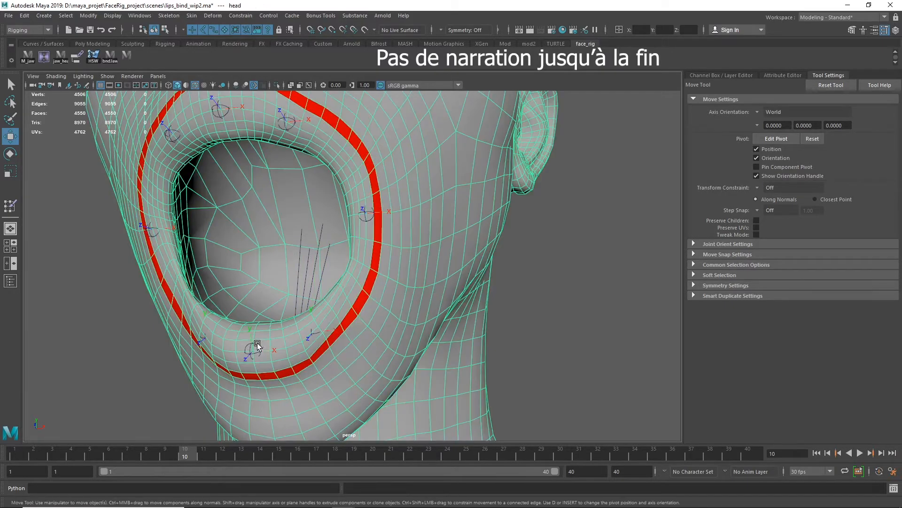
{"action": "left_click", "coordinate": [258, 346]}
{"action": "left_click", "coordinate": [286, 126]}
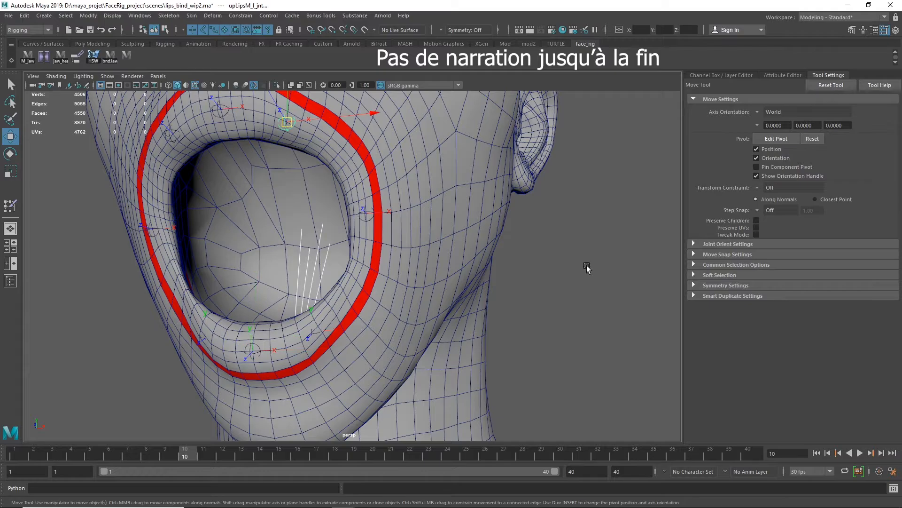
{"action": "left_click_drag", "start_coordinate": [287, 123], "coordinate": [274, 159]}
{"action": "mouse_move", "coordinate": [173, 454]}
{"action": "left_mouse_down"}
{"action": "mouse_move", "coordinate": [163, 459]}
{"action": "mouse_move", "coordinate": [189, 452]}
{"action": "left_mouse_up"}
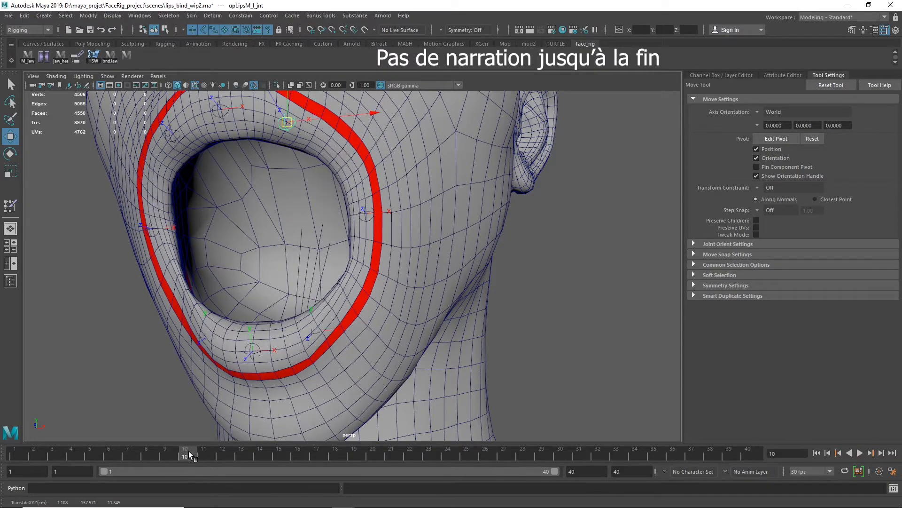
{"action": "left_click_drag", "start_coordinate": [284, 124], "coordinate": [284, 162]}
Try Hammer Skin Weights on the stray vertex above the mouth corner, undo it, and reset the frame 10 pose.
{"action": "left_click", "coordinate": [453, 166]}
{"action": "right_click_drag", "start_coordinate": [453, 165], "coordinate": [415, 164]}
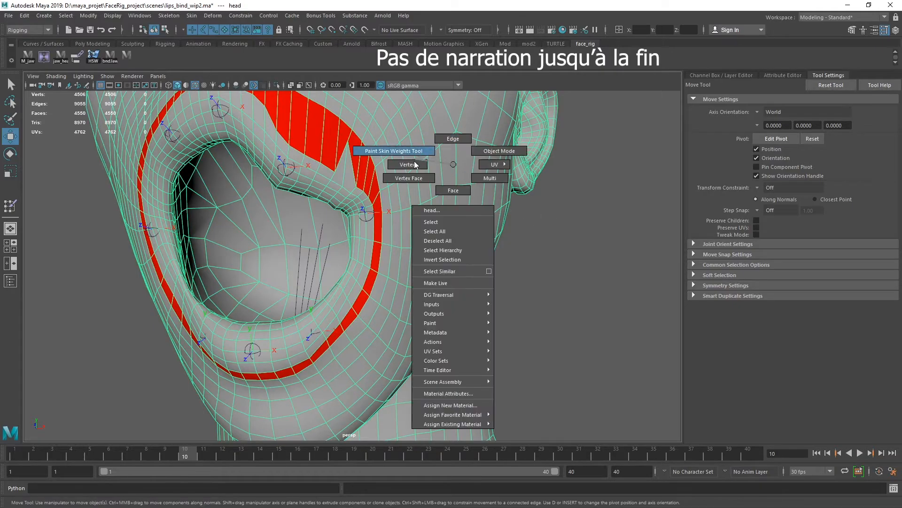
{"action": "left_click", "coordinate": [348, 141]}
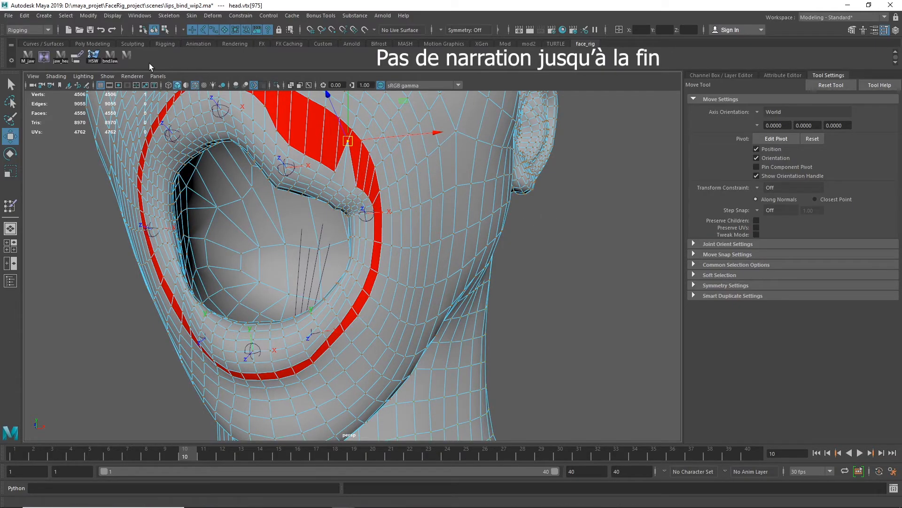
{"action": "left_click", "coordinate": [93, 57]}
{"action": "key", "text": "ctrl+z"}
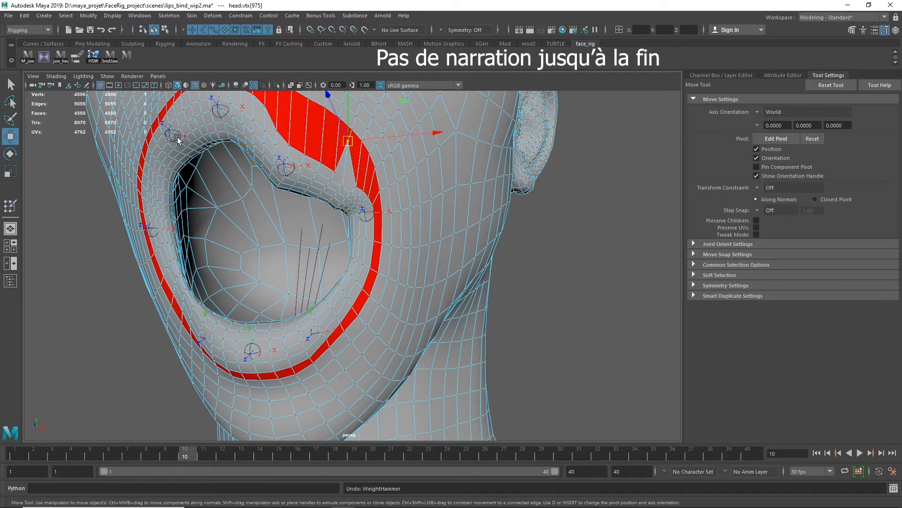
{"action": "left_click", "coordinate": [288, 165]}
{"action": "left_click_drag", "start_coordinate": [196, 452], "coordinate": [188, 459]}
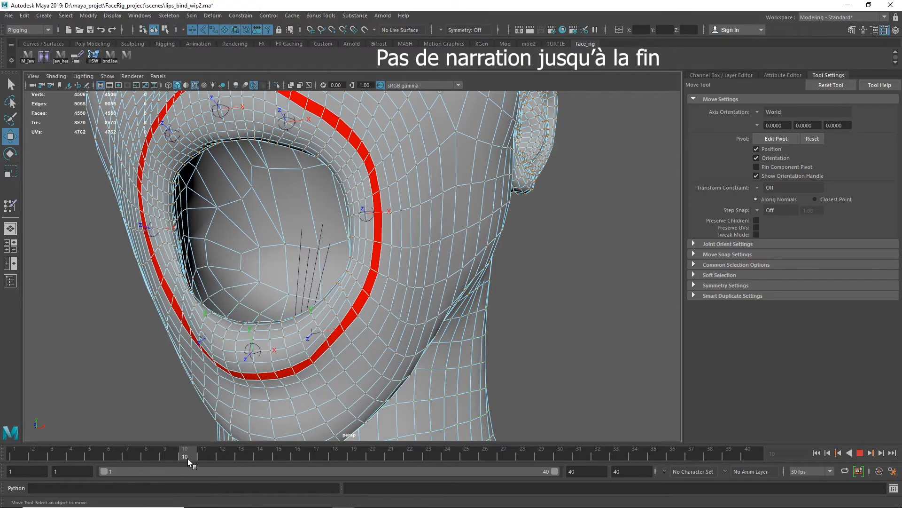
Return to object selection, test the upper lip by moving upLips_c_jnt downward, and undo the move.
{"action": "left_click", "coordinate": [10, 85]}
{"action": "mouse_move", "coordinate": [242, 107]}
{"action": "right_mouse_down"}
{"action": "mouse_move", "coordinate": [228, 114]}
{"action": "mouse_move", "coordinate": [244, 109]}
{"action": "right_mouse_up"}
{"action": "left_click_drag", "start_coordinate": [422, 327], "coordinate": [422, 328]}
{"action": "left_click", "coordinate": [227, 112]}
{"action": "key", "text": "w"}
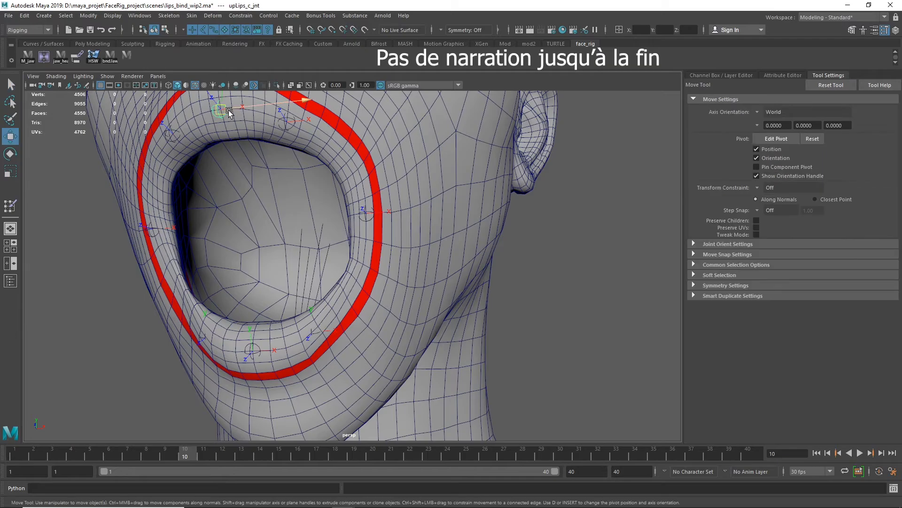
{"action": "left_click_drag", "start_coordinate": [221, 110], "coordinate": [239, 132]}
{"action": "key", "text": "ctrl+z"}
Go to frame 1 and mirror the head mesh's skin weights to the other side.
{"action": "left_click", "coordinate": [579, 283]}
{"action": "right_click_drag", "start_coordinate": [579, 283], "coordinate": [348, 290], "text": "alt"}
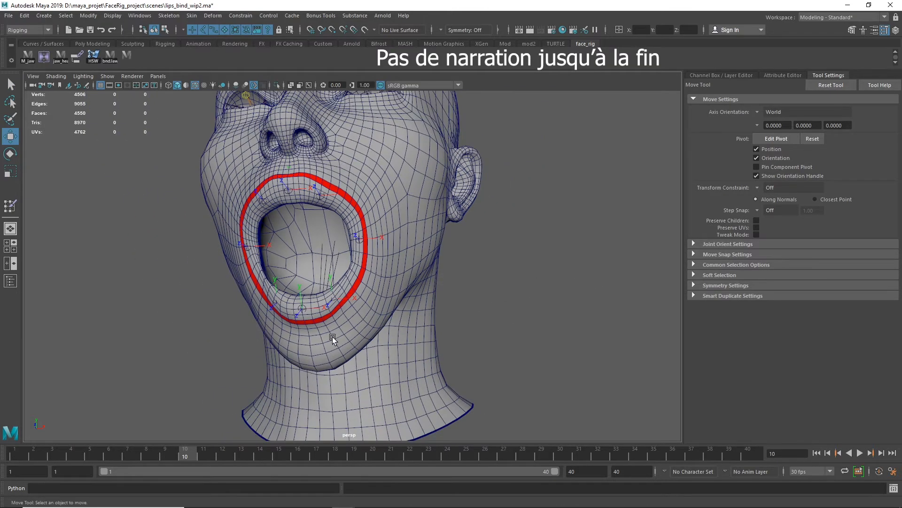
{"action": "left_click_drag", "start_coordinate": [146, 455], "coordinate": [3, 451]}
{"action": "left_click_drag", "start_coordinate": [277, 287], "coordinate": [324, 301], "text": "alt"}
{"action": "right_click_drag", "start_coordinate": [325, 300], "coordinate": [493, 310], "text": "alt"}
{"action": "left_click", "coordinate": [44, 57]}
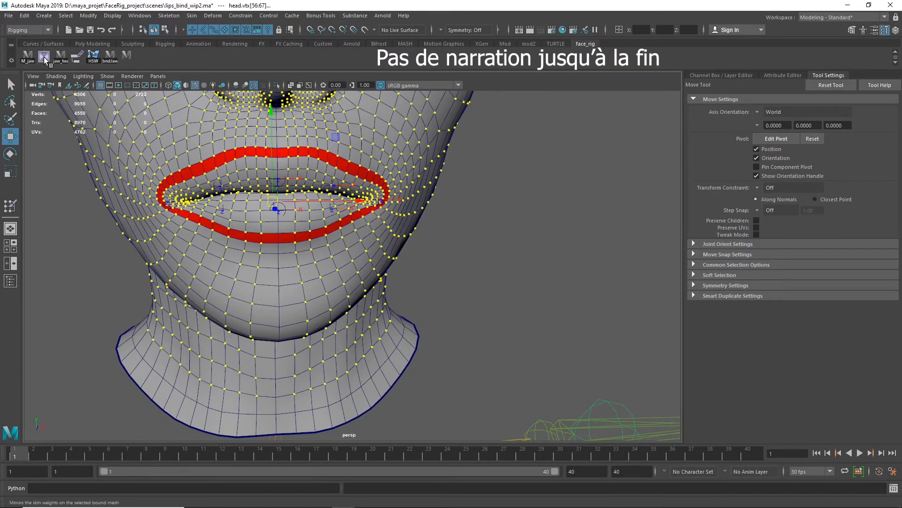
Scrub between frames 1 and 10 to examine the mirrored lip weights from the front and side.
{"action": "left_click_drag", "start_coordinate": [29, 455], "coordinate": [187, 487]}
{"action": "left_click", "coordinate": [531, 263]}
{"action": "left_click_drag", "start_coordinate": [531, 254], "coordinate": [376, 214], "text": "alt"}
{"action": "right_click_drag", "start_coordinate": [376, 214], "coordinate": [413, 212], "text": "alt"}
{"action": "left_click_drag", "start_coordinate": [187, 455], "coordinate": [14, 462]}
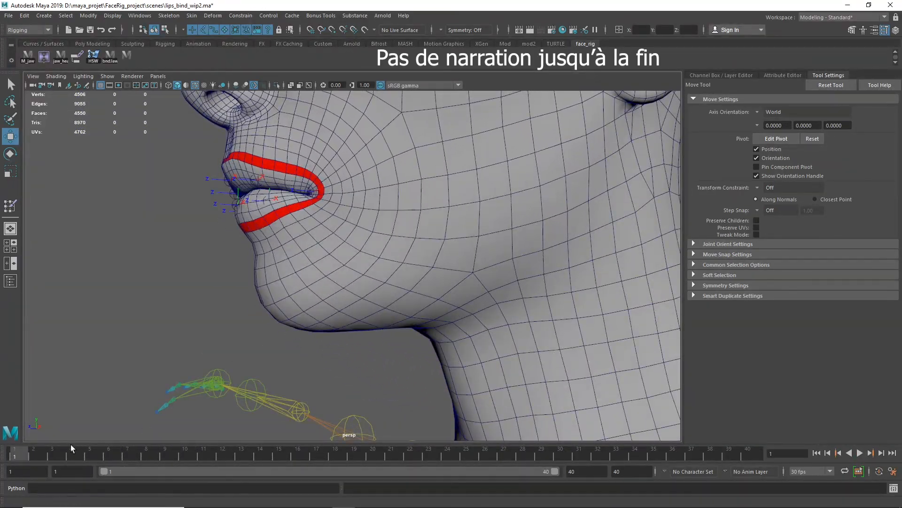
{"action": "left_click_drag", "start_coordinate": [277, 301], "coordinate": [441, 304], "text": "alt"}
{"action": "middle_click_drag", "start_coordinate": [440, 304], "coordinate": [446, 372], "text": "alt"}
{"action": "right_click_drag", "start_coordinate": [446, 373], "coordinate": [498, 365], "text": "alt"}
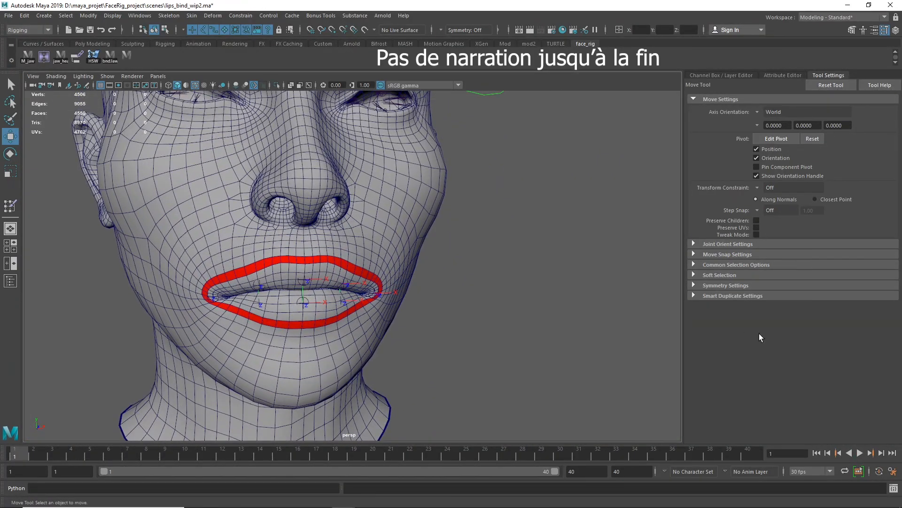